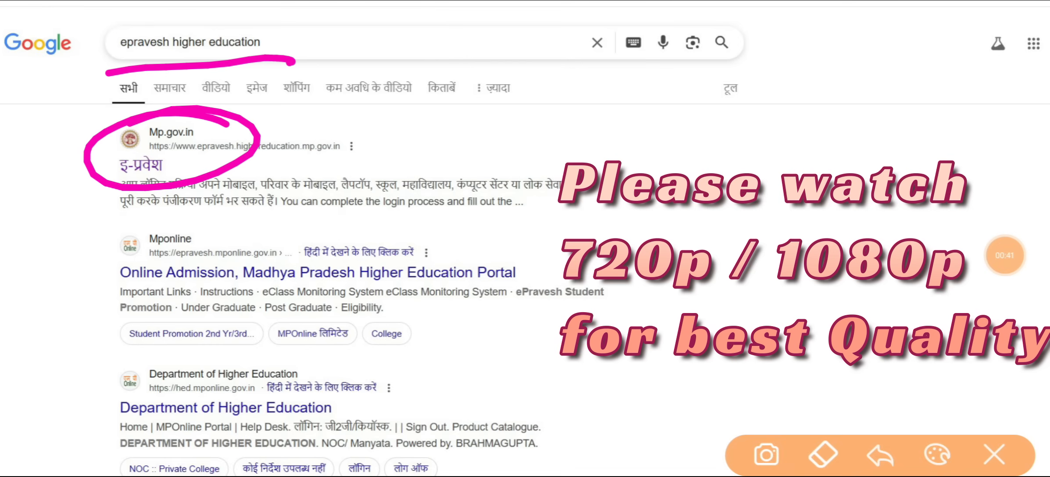
Open the Mp.gov.in इ-प्रवेश search result and review the portal's online admission process as far as Explore Degree
left_click(993, 454)
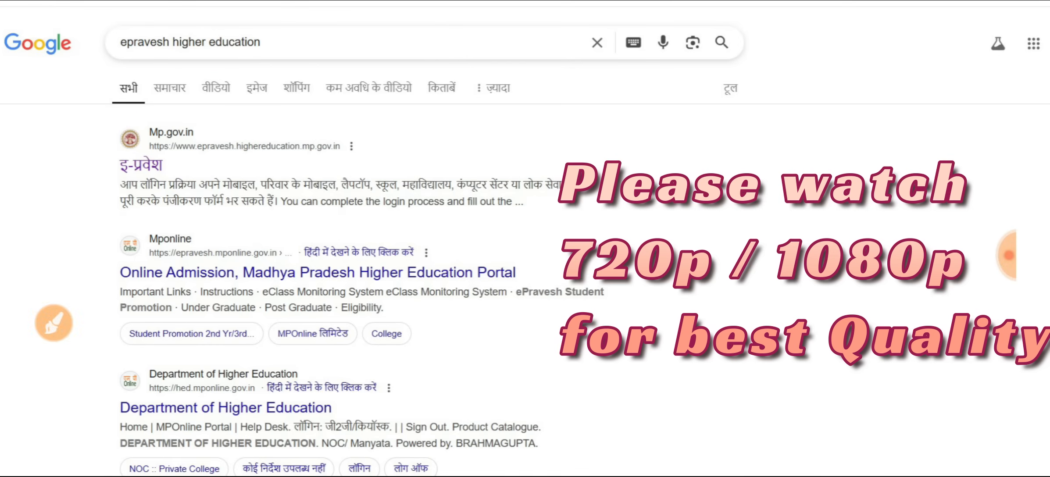
left_click(1008, 255)
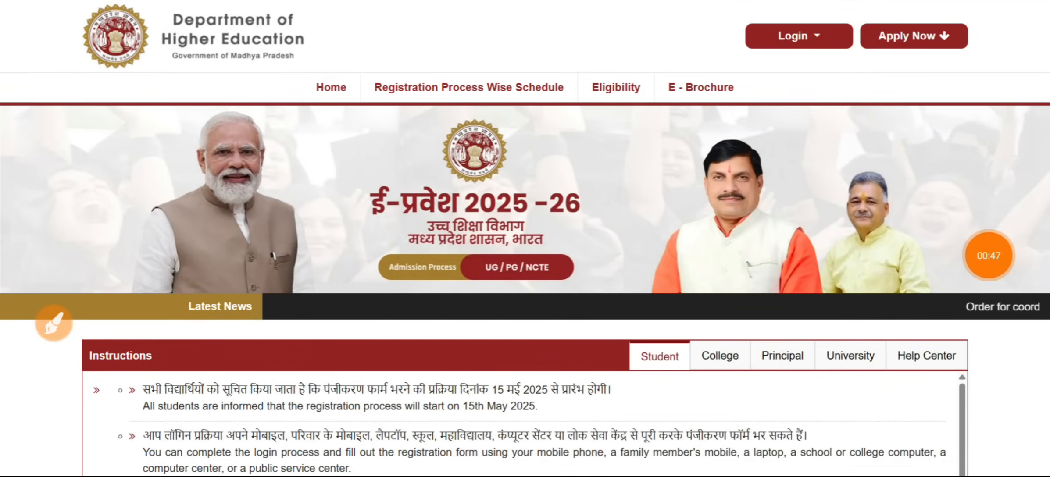
scroll(525, 238, "down", 10)
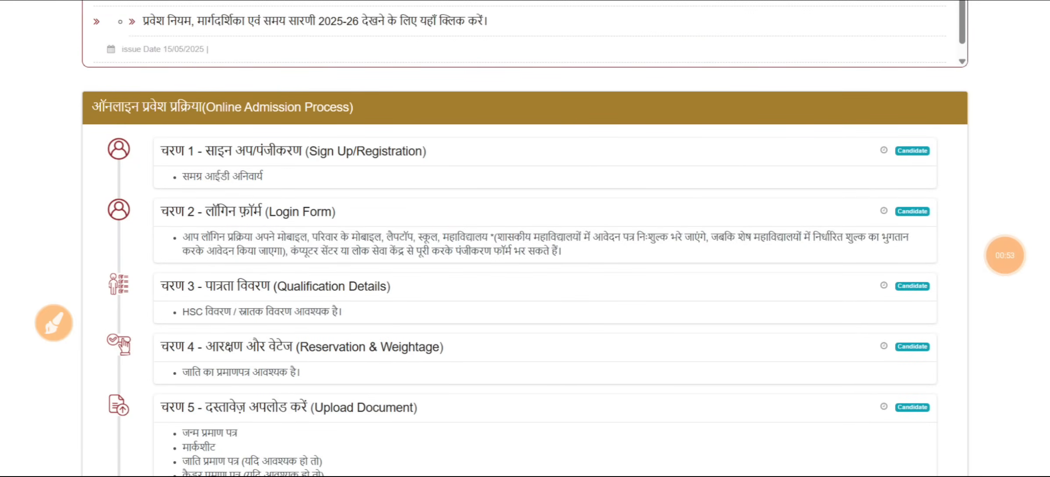
scroll(525, 238, "down", 6)
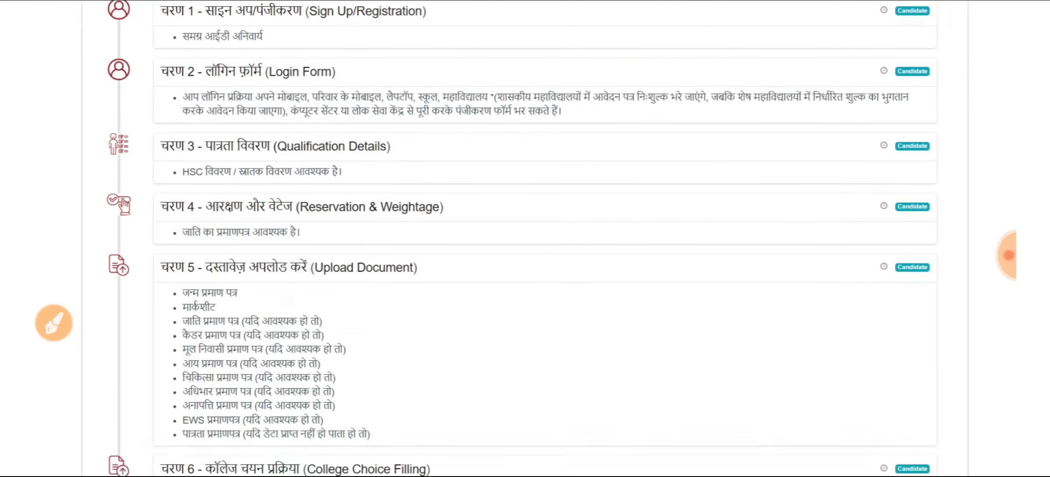
scroll(525, 238, "down", 4)
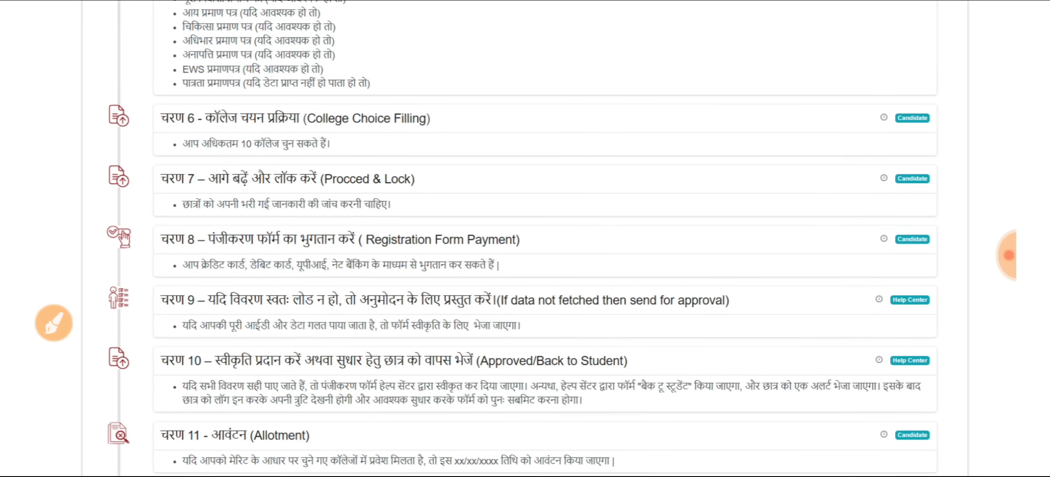
scroll(525, 239, "down", 14)
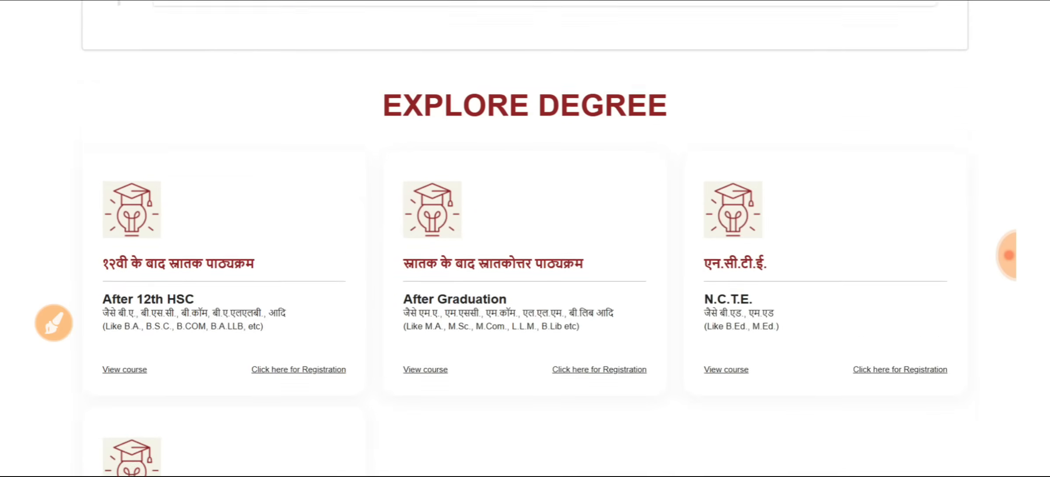
Mark the After 12th HSC card and its course and registration links, and open its registration form
left_click(54, 323)
mouse_move(324, 163)
left_mouse_down()
mouse_move(95, 180)
mouse_move(388, 272)
mouse_move(247, 134)
left_mouse_up()
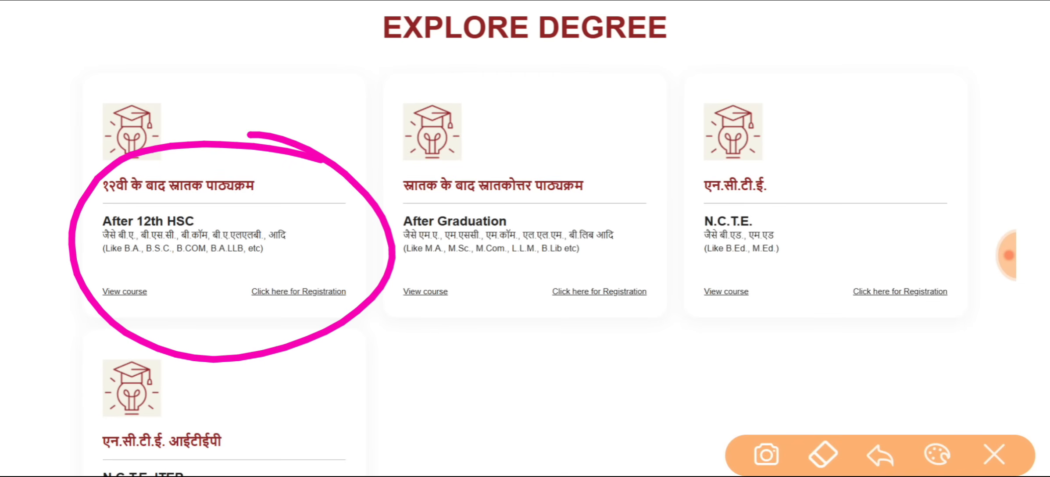
mouse_move(167, 269)
left_mouse_down()
mouse_move(130, 264)
mouse_move(177, 272)
mouse_move(132, 267)
left_mouse_up()
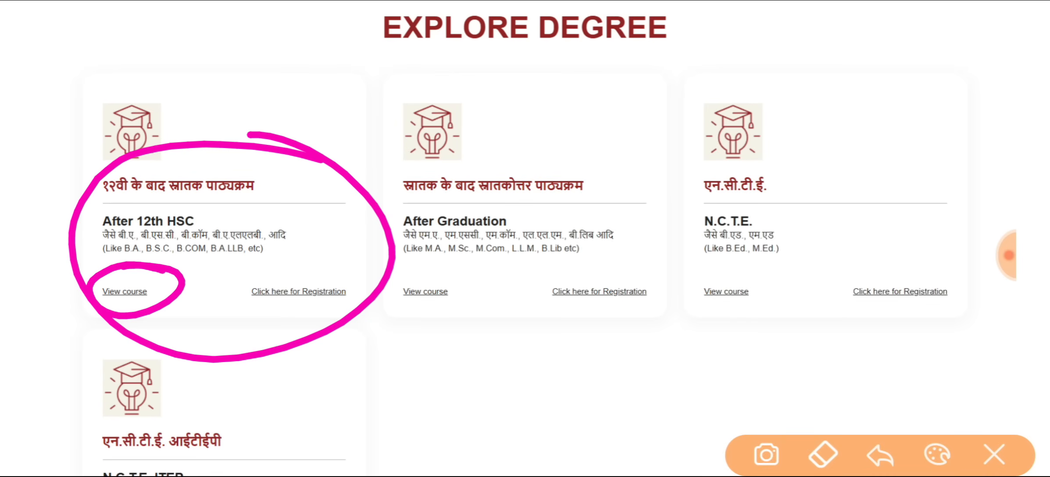
mouse_move(342, 315)
left_mouse_down()
mouse_move(355, 300)
mouse_move(204, 313)
left_mouse_up()
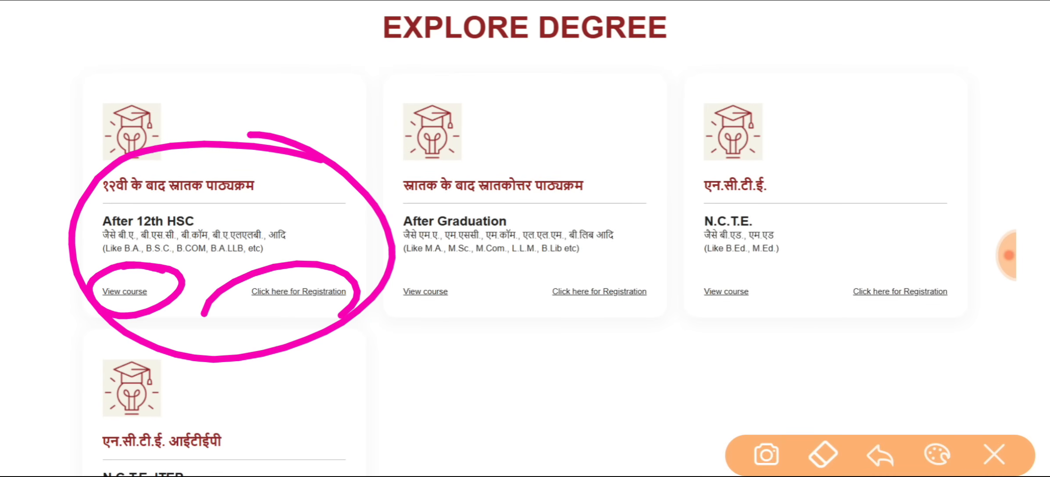
left_click(994, 455)
left_click(1008, 255)
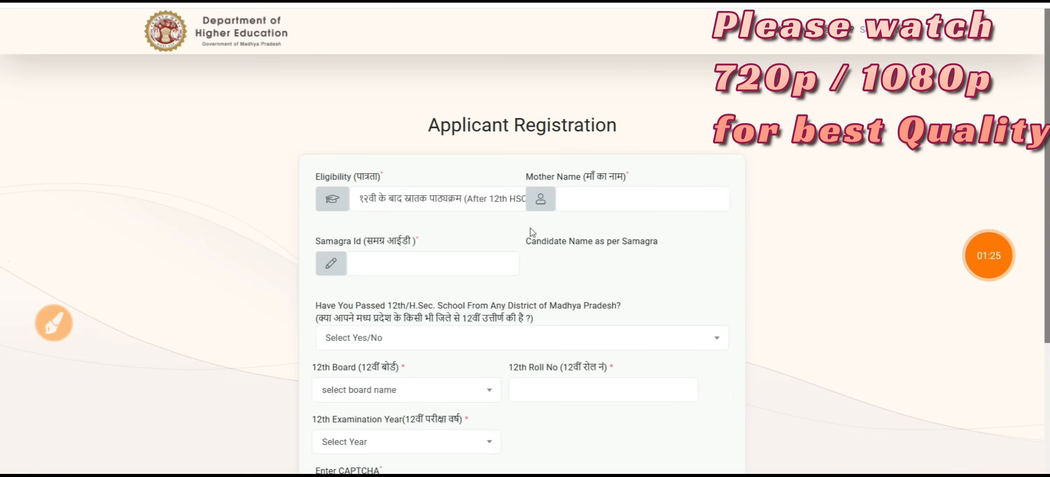
Answer No to the question about having passed 12th from any district of Madhya Pradesh
left_click(579, 204)
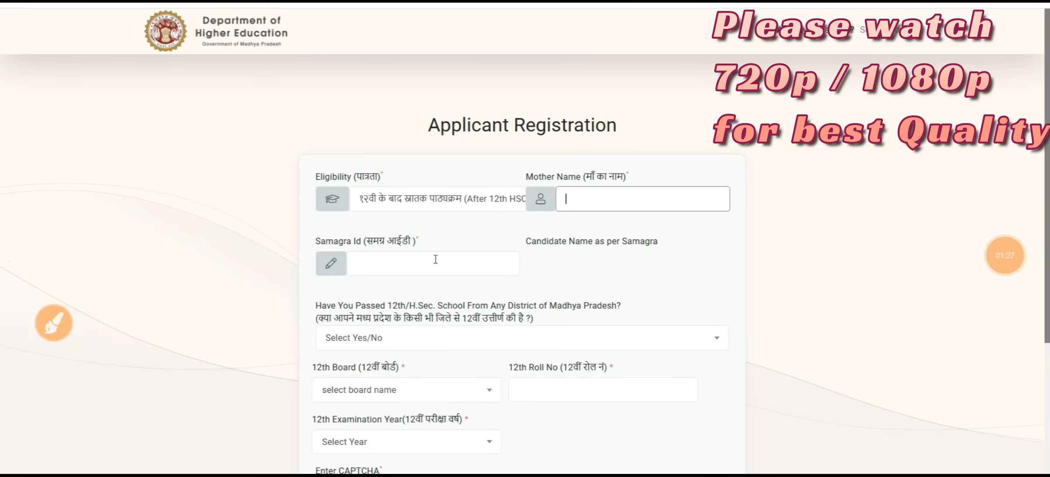
scroll(437, 261, "down", 1)
left_click(413, 200)
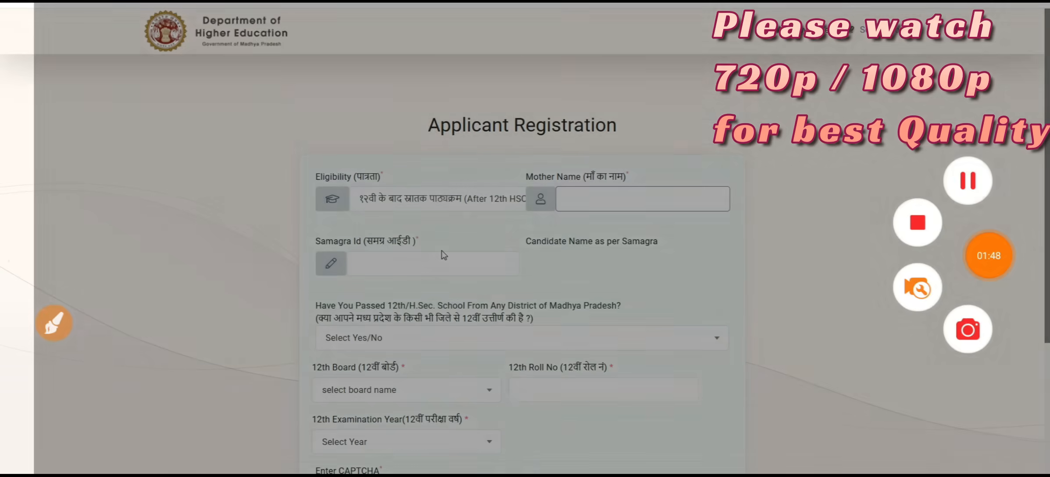
scroll(416, 272, "down", 2)
left_click(409, 274)
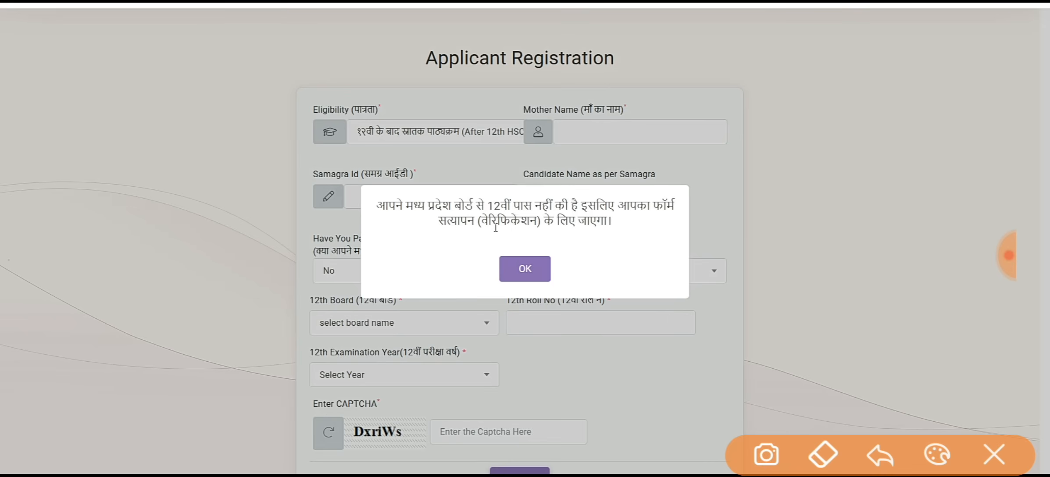
Handwrite a boxed, underlined 2015-2025 with an arrow over the verification notice using the screen pen
mouse_move(197, 170)
left_mouse_down()
mouse_move(165, 210)
mouse_move(200, 200)
left_mouse_up()
left_click_drag(234, 159, 281, 187)
mouse_move(349, 150)
left_mouse_down()
mouse_move(321, 152)
mouse_move(328, 201)
left_mouse_up()
left_click_drag(380, 173, 486, 185)
left_click_drag(524, 157, 521, 156)
mouse_move(548, 151)
left_mouse_down()
mouse_move(569, 158)
mouse_move(575, 186)
left_mouse_up()
mouse_move(628, 152)
left_mouse_down()
mouse_move(601, 152)
mouse_move(613, 191)
left_mouse_up()
mouse_move(664, 125)
left_mouse_down()
mouse_move(290, 263)
mouse_move(556, 119)
mouse_move(725, 141)
left_mouse_up()
left_click_drag(171, 132, 147, 86)
mouse_move(142, 79)
left_mouse_down()
mouse_move(130, 118)
mouse_move(168, 86)
left_mouse_up()
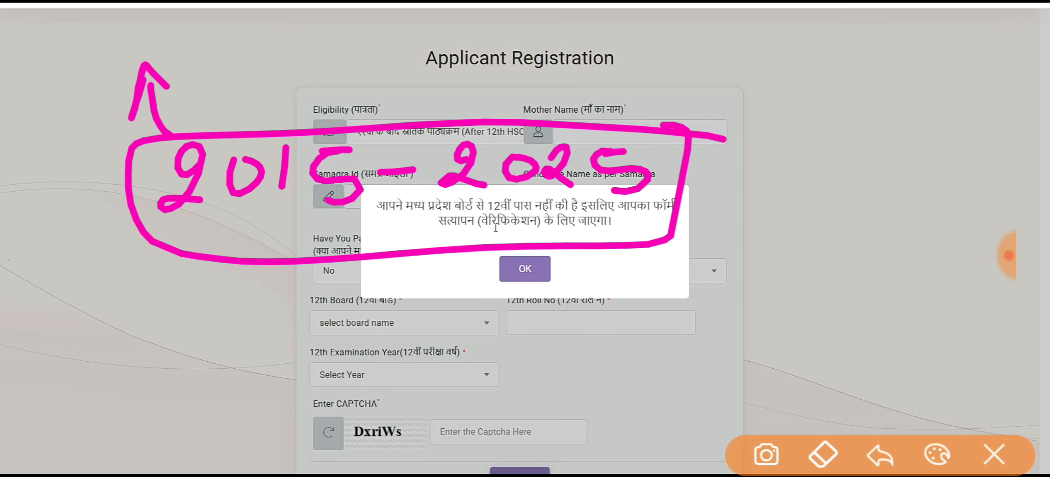
mouse_move(193, 253)
left_mouse_down()
mouse_move(662, 250)
mouse_move(630, 239)
left_mouse_up()
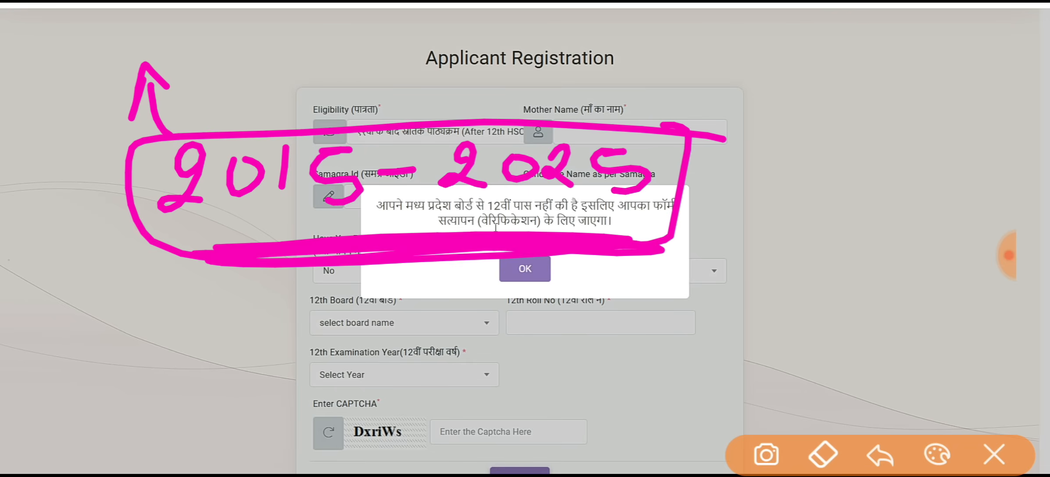
Handwrite underlined MP, 12th and DV notes below the year range, and clear all the pen marks
mouse_move(364, 346)
left_mouse_down()
mouse_move(414, 307)
mouse_move(428, 336)
left_mouse_up()
mouse_move(445, 338)
left_mouse_down()
mouse_move(474, 290)
mouse_move(456, 313)
left_mouse_up()
mouse_move(351, 364)
left_mouse_down()
mouse_move(525, 346)
mouse_move(349, 378)
left_mouse_up()
left_click_drag(625, 287, 607, 332)
left_click_drag(647, 294, 680, 326)
mouse_move(727, 290)
left_mouse_down()
mouse_move(719, 331)
mouse_move(757, 309)
left_mouse_up()
left_click_drag(741, 282, 785, 283)
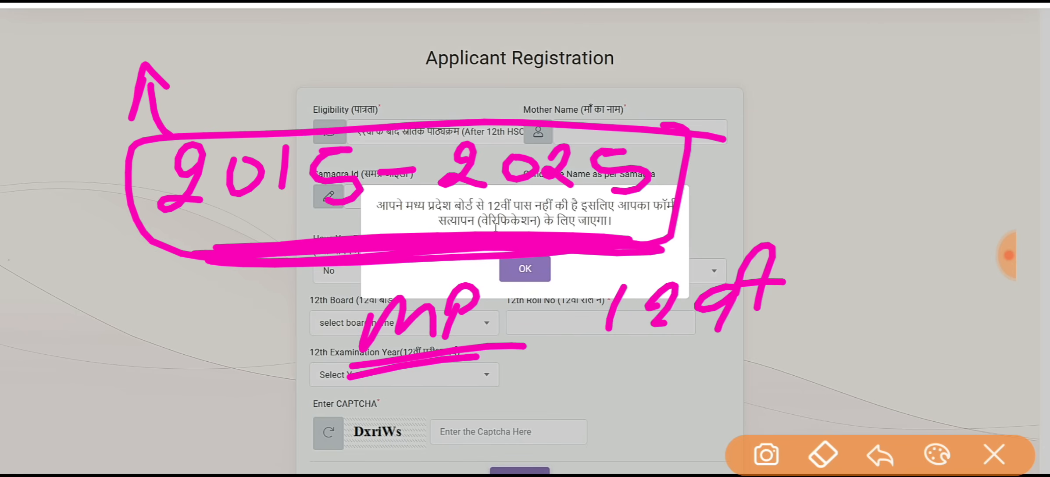
mouse_move(604, 363)
left_mouse_down()
mouse_move(598, 404)
mouse_move(611, 382)
left_mouse_up()
left_click_drag(643, 351, 670, 356)
left_click(680, 364)
left_click_drag(595, 410, 703, 390)
left_click_drag(692, 396, 581, 418)
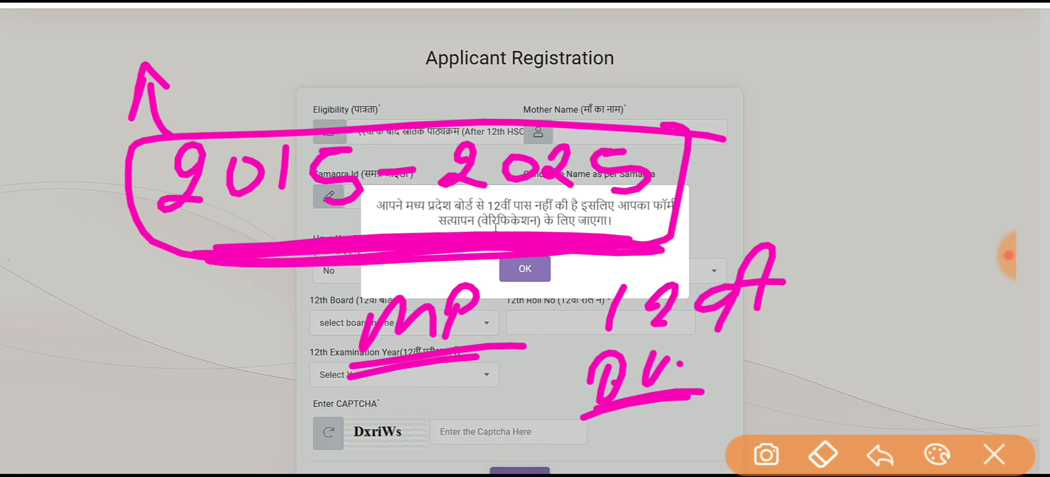
mouse_move(637, 241)
left_mouse_down()
mouse_move(281, 254)
mouse_move(588, 251)
left_mouse_up()
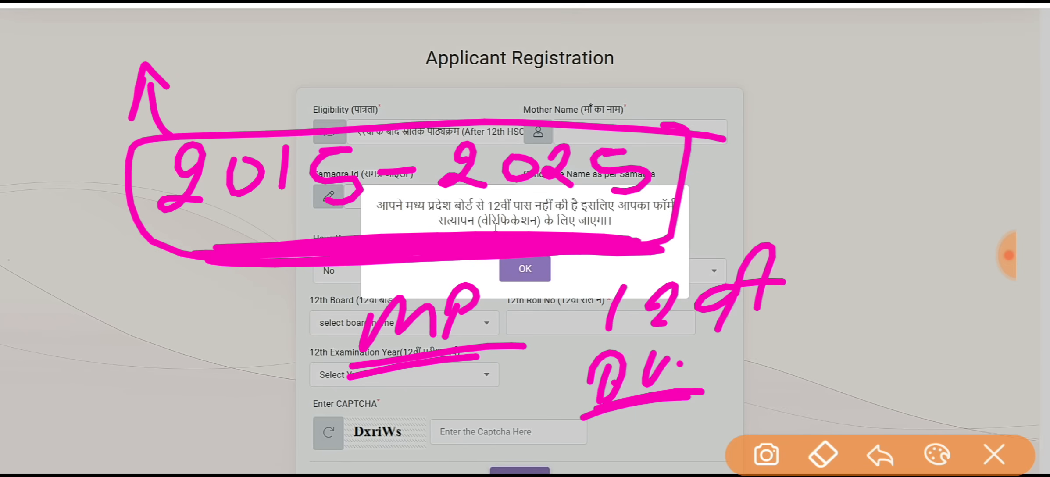
left_click(993, 455)
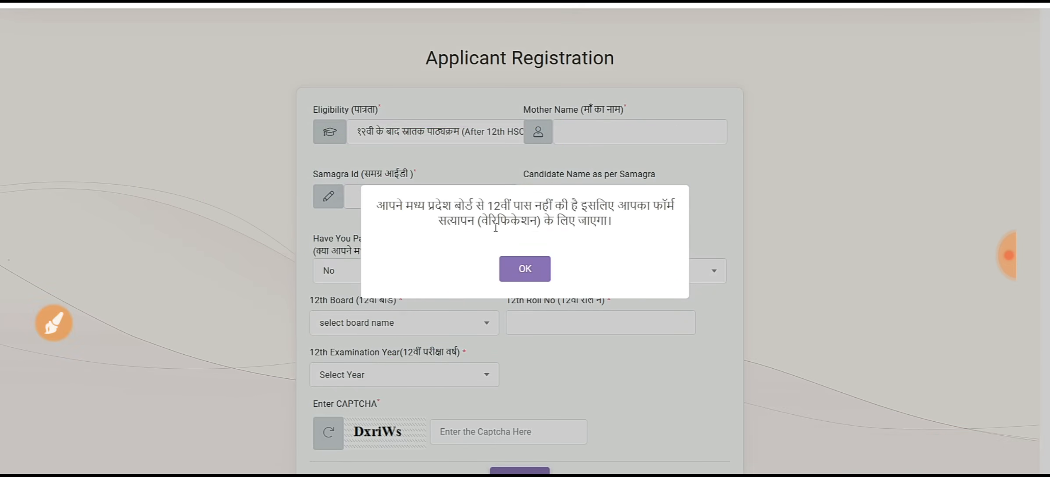
left_click(1008, 255)
left_click(968, 180)
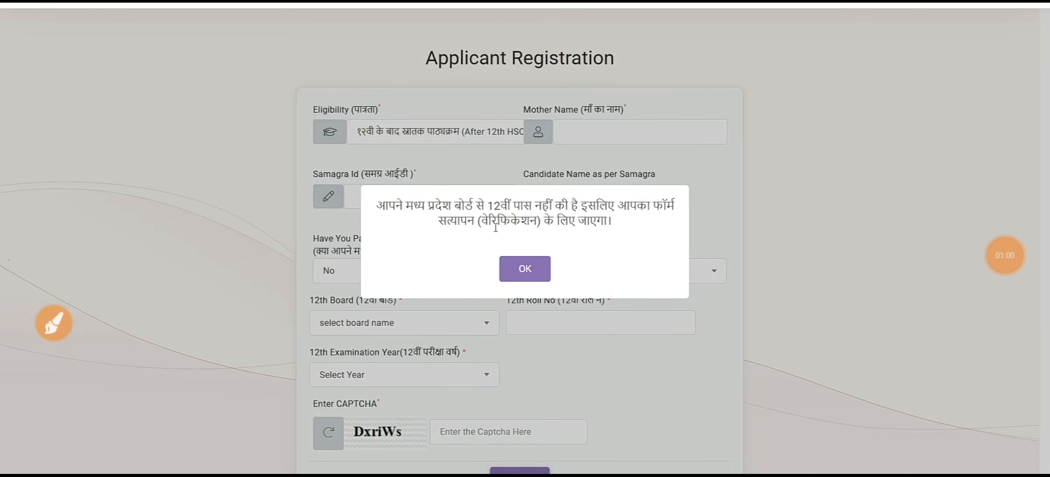
left_click(1004, 256)
left_click(968, 180)
left_click(1004, 255)
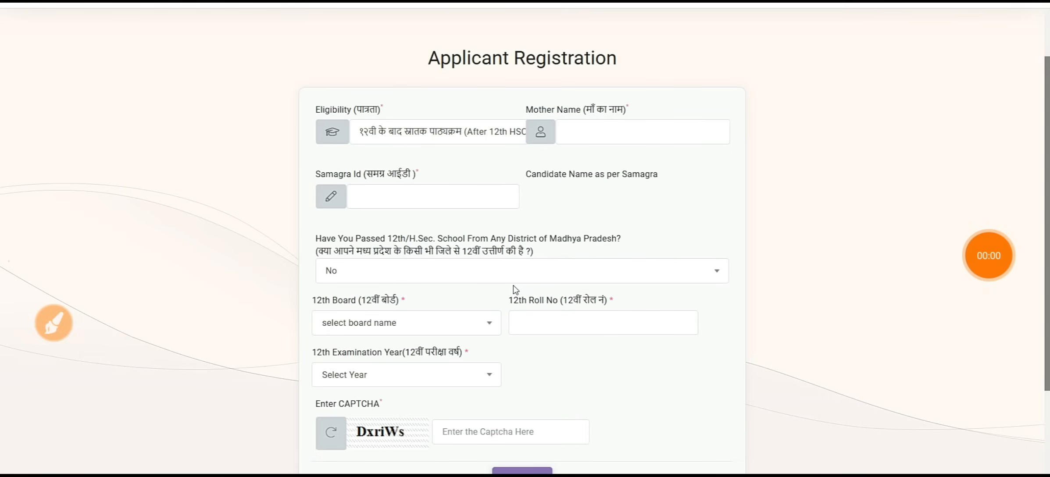
Choose Central Board of Secondary Education as the 12th board and place the cursor in the 12th roll number field
left_click(424, 327)
left_click(438, 205)
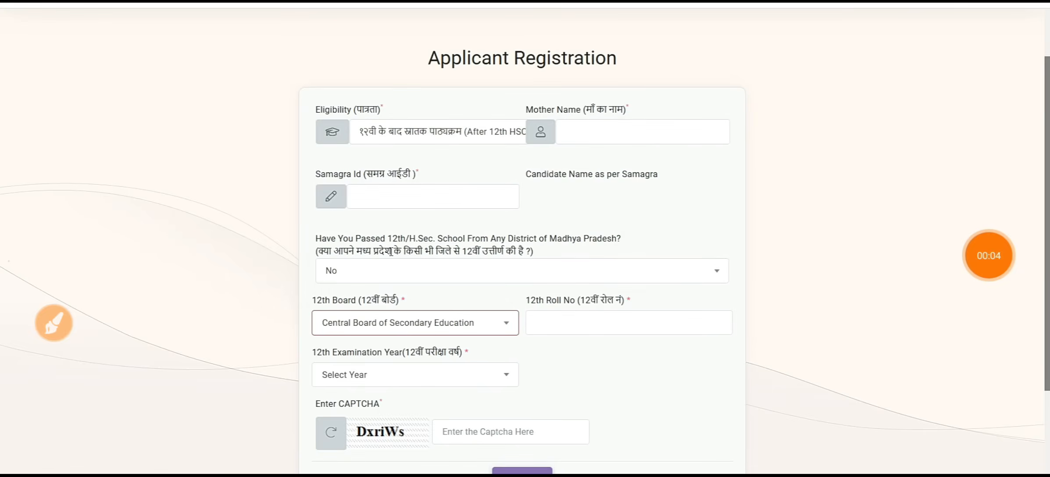
left_click(536, 328)
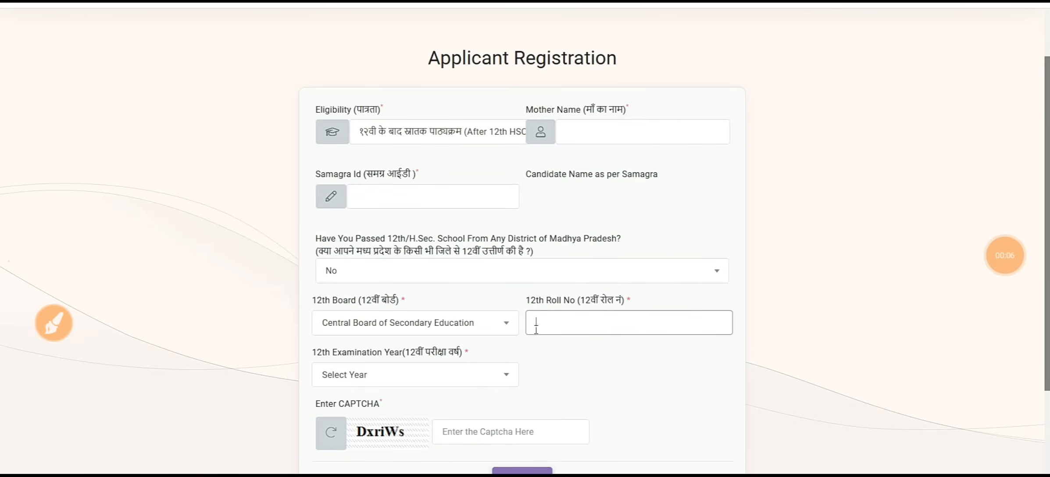
Set the 12th examination year to 2025 and check the rest of the registration form
left_click(384, 377)
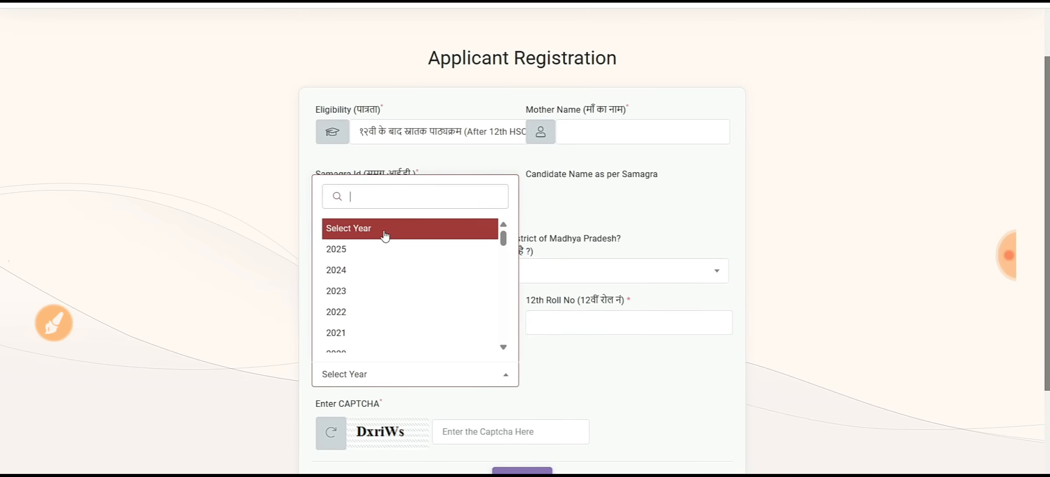
left_click(380, 254)
scroll(403, 393, "down", 3)
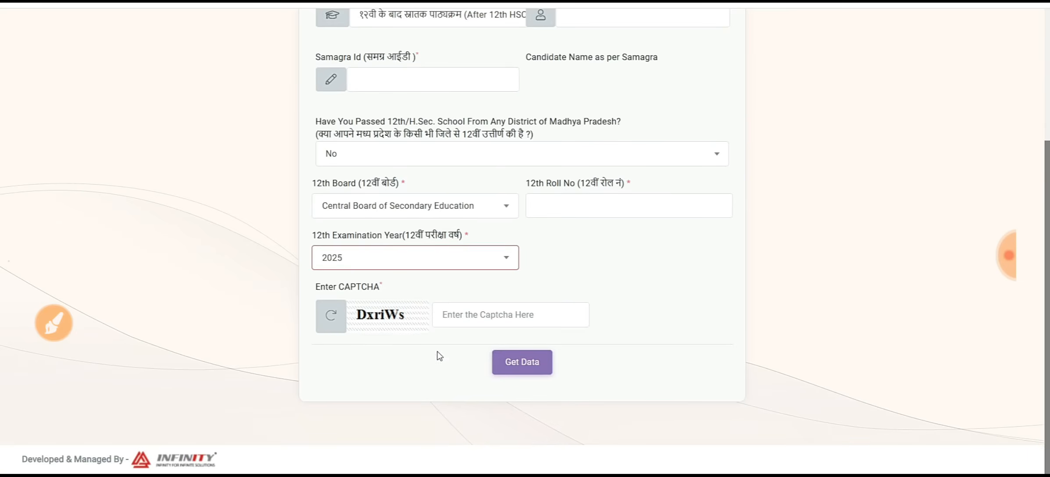
scroll(458, 325, "up", 2)
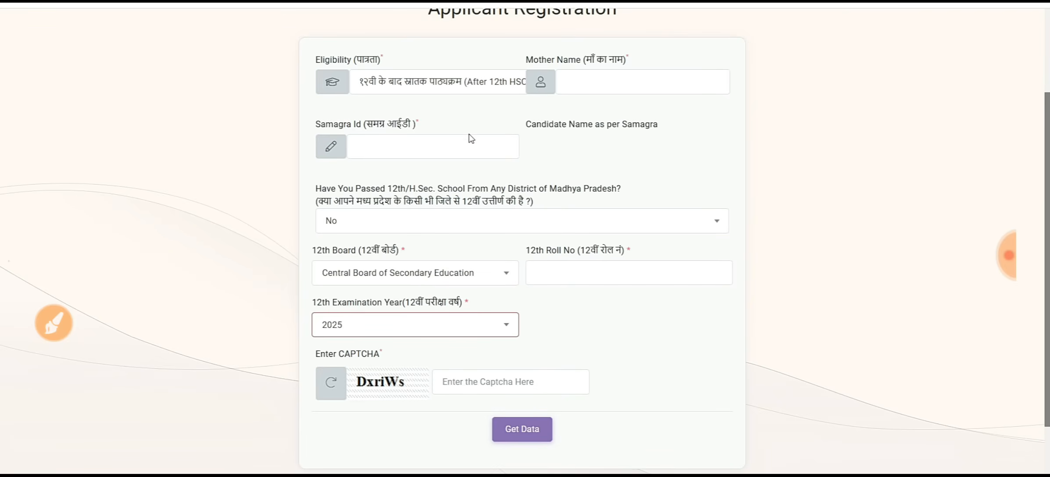
Change the answer about passing 12th from any district of Madhya Pradesh to Yes
left_click(448, 220)
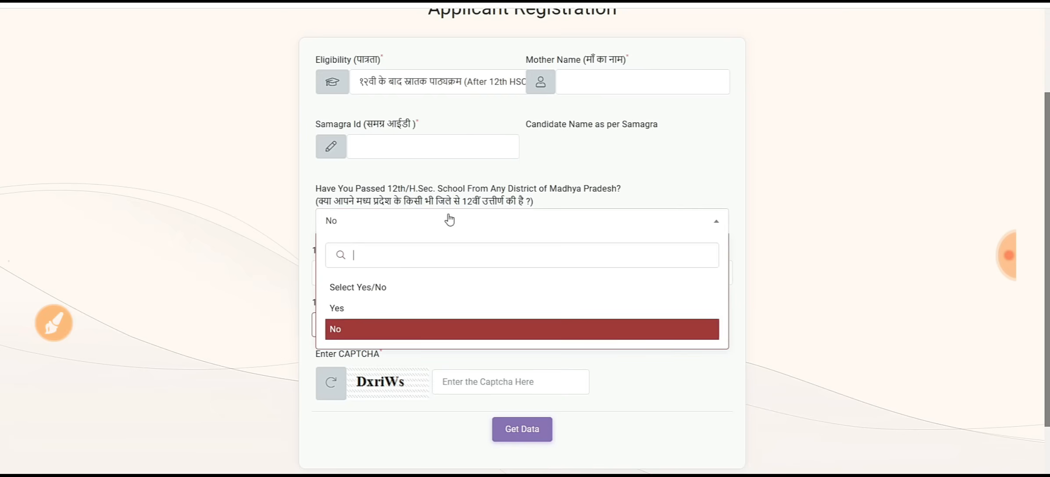
left_click(360, 309)
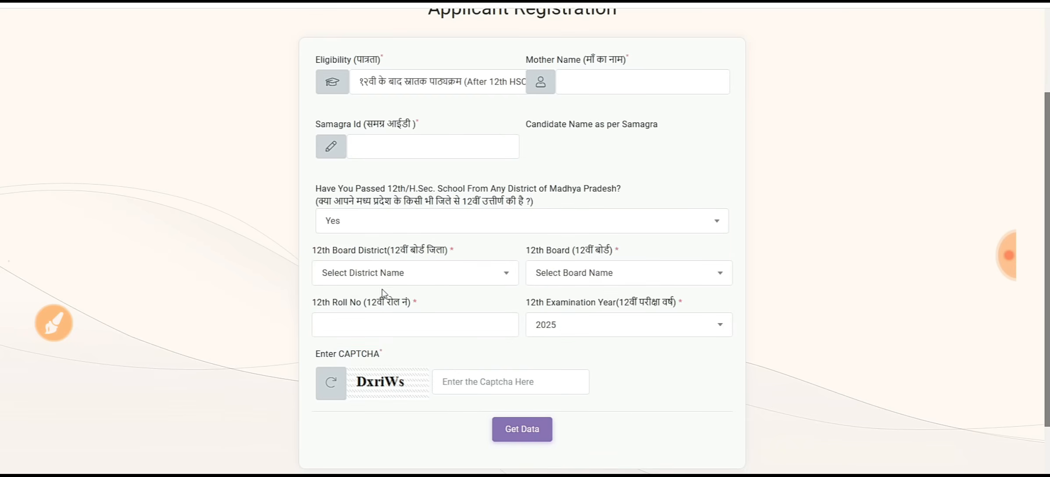
scroll(422, 228, "up", 2)
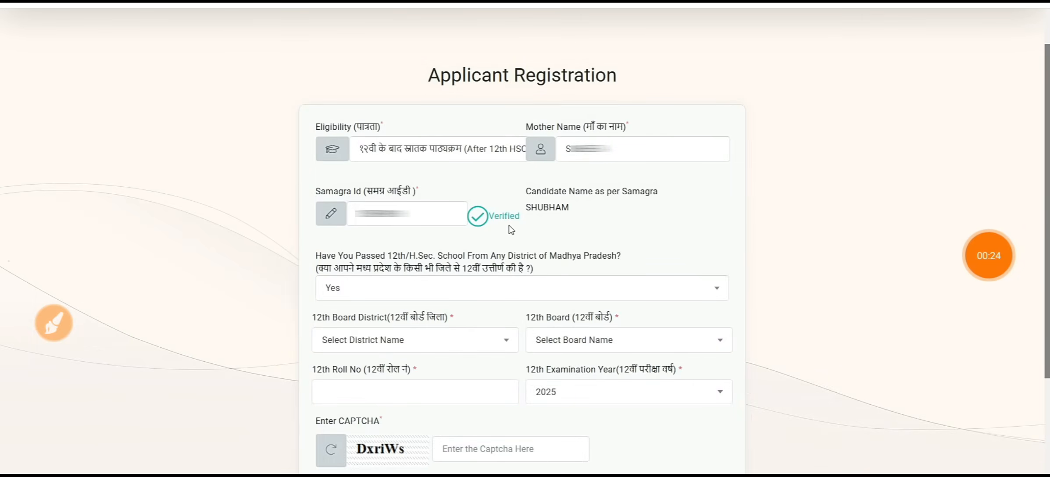
Select Morena as the 12th board district
left_click(448, 340)
scroll(409, 259, "down", 3)
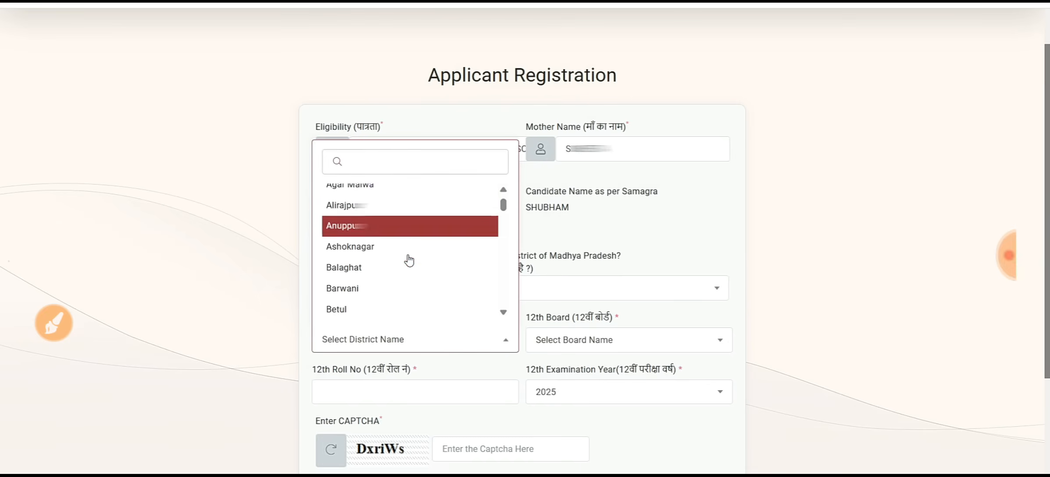
scroll(428, 304, "down", 3)
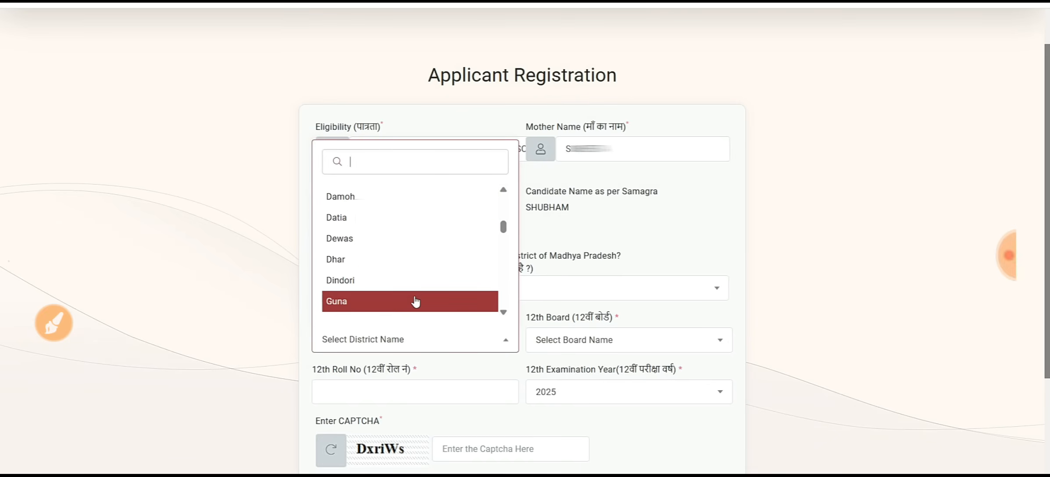
scroll(410, 298, "down", 3)
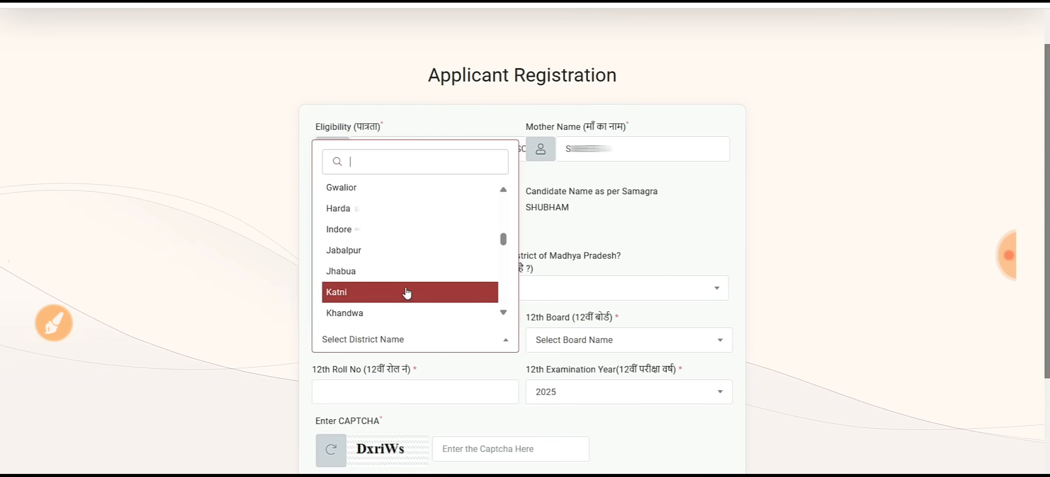
scroll(407, 293, "up", 3)
scroll(395, 267, "down", 3)
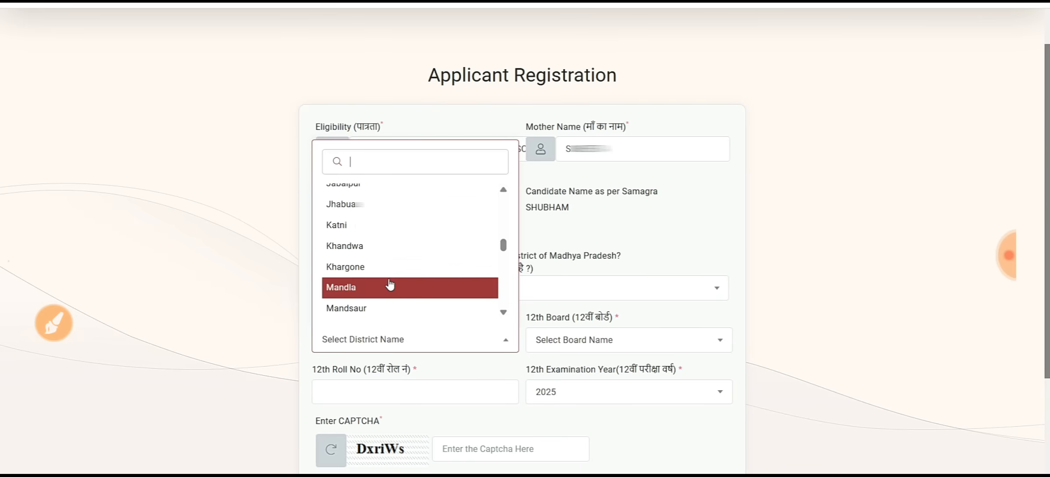
scroll(389, 284, "down", 3)
left_click(387, 270)
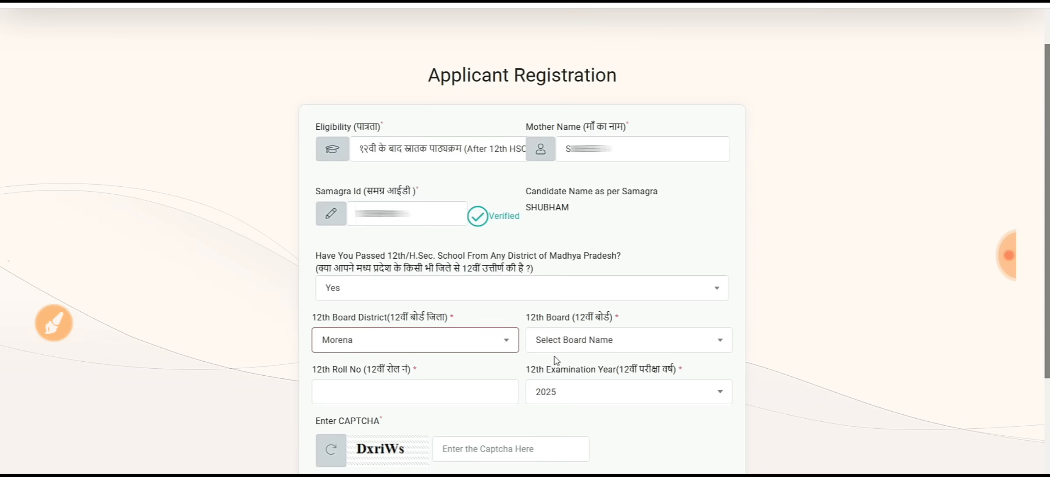
Choose Madhya Pradesh Board of Secondary Education (MPBSE) as the 12th board, complete the roll number and CAPTCHA, and fetch the 12th data
left_click(618, 341)
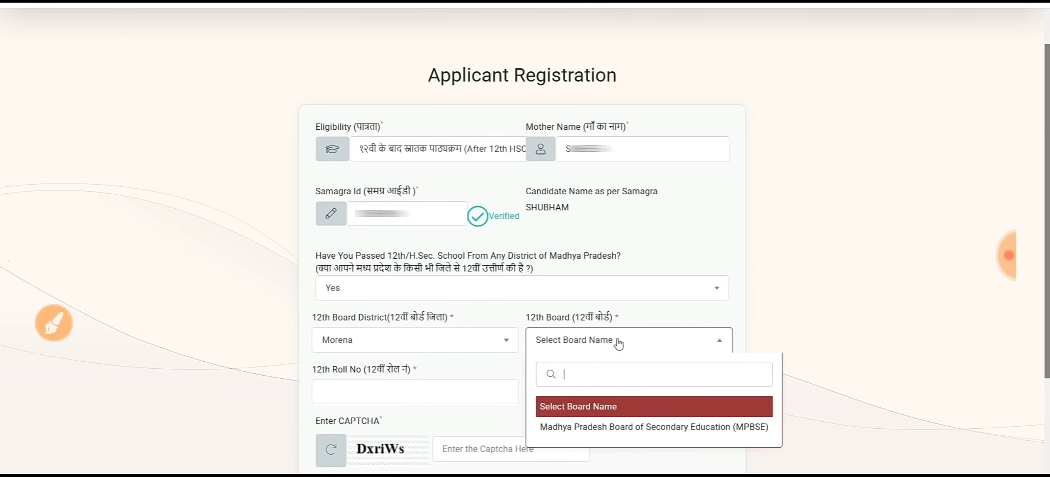
left_click(711, 432)
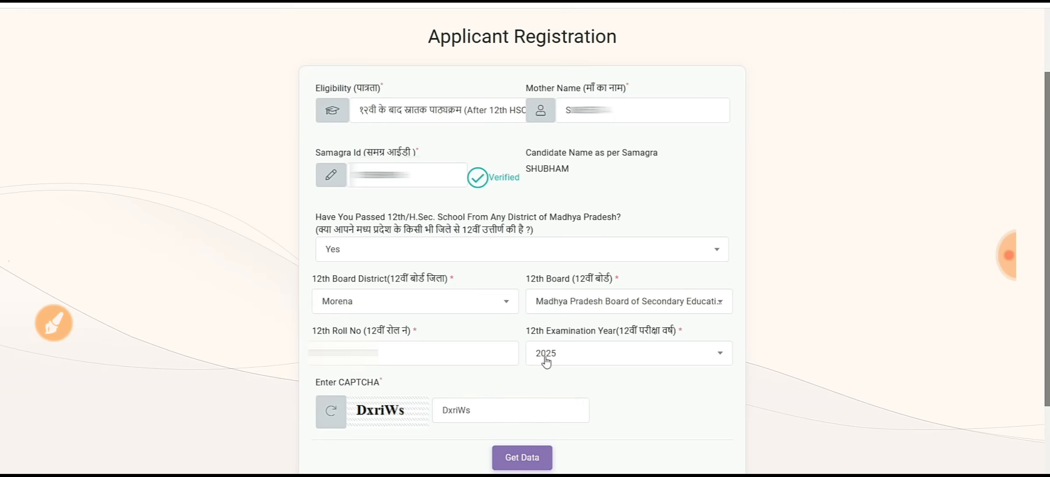
left_click(523, 458)
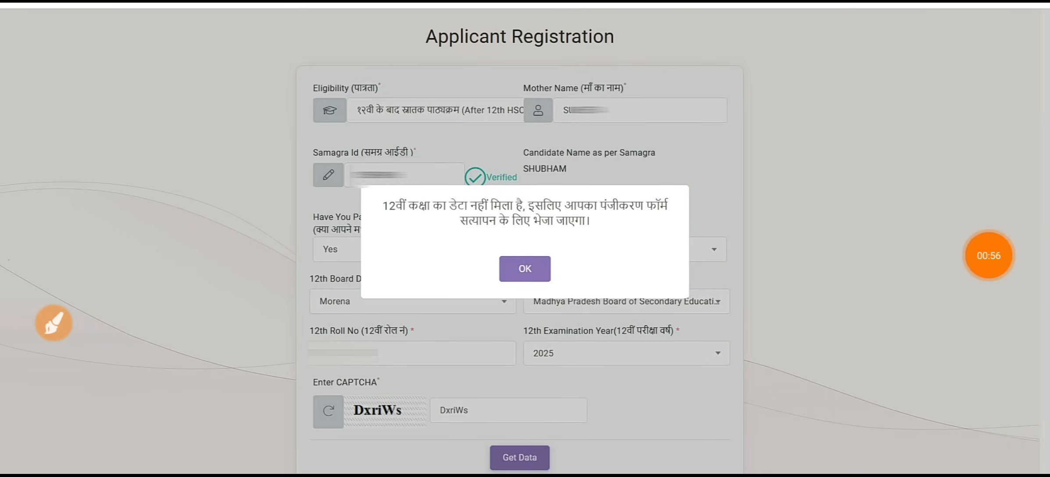
left_click(53, 323)
mouse_move(693, 178)
left_mouse_down()
mouse_move(522, 308)
mouse_move(578, 175)
left_mouse_up()
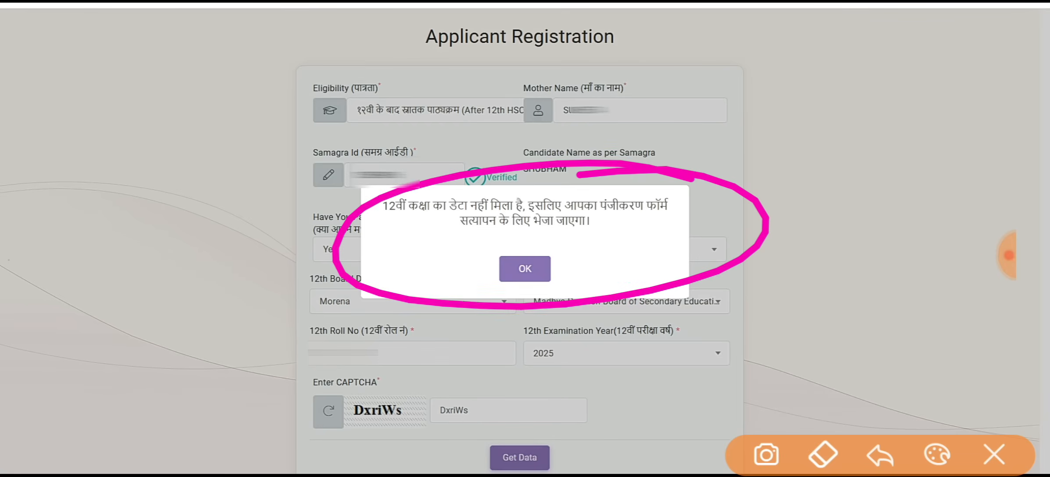
left_click_drag(666, 224, 751, 175)
left_click_drag(670, 239, 744, 194)
left_click_drag(708, 171, 747, 232)
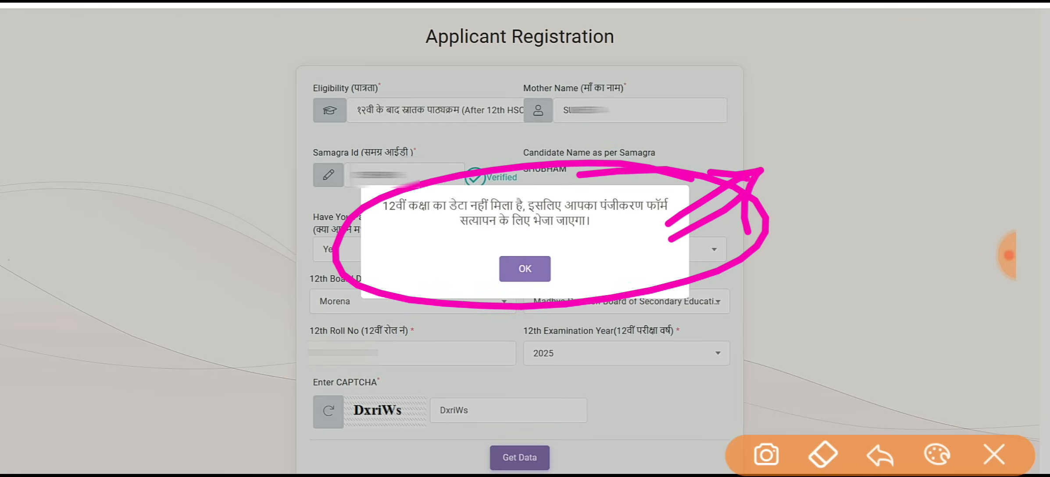
left_click_drag(725, 94, 735, 132)
mouse_move(753, 82)
left_mouse_down()
mouse_move(765, 75)
mouse_move(750, 80)
left_mouse_up()
left_click_drag(707, 106, 785, 78)
left_click_drag(610, 328, 617, 370)
mouse_move(630, 307)
left_mouse_down()
mouse_move(641, 338)
mouse_move(679, 333)
left_mouse_up()
left_click_drag(166, 225, 189, 232)
left_click(178, 191)
left_click_drag(160, 184, 209, 234)
left_click_drag(193, 184, 198, 182)
left_click_drag(251, 154, 264, 216)
left_click_drag(290, 132, 285, 199)
left_click_drag(316, 156, 349, 133)
mouse_move(376, 92)
left_mouse_down()
mouse_move(390, 136)
mouse_move(424, 118)
left_mouse_up()
mouse_move(411, 80)
left_mouse_down()
mouse_move(422, 69)
mouse_move(463, 97)
left_mouse_up()
mouse_move(490, 60)
left_mouse_down()
mouse_move(485, 100)
mouse_move(166, 276)
left_mouse_up()
left_click_drag(228, 332, 265, 271)
left_click_drag(265, 240, 288, 296)
left_click_drag(267, 240, 302, 244)
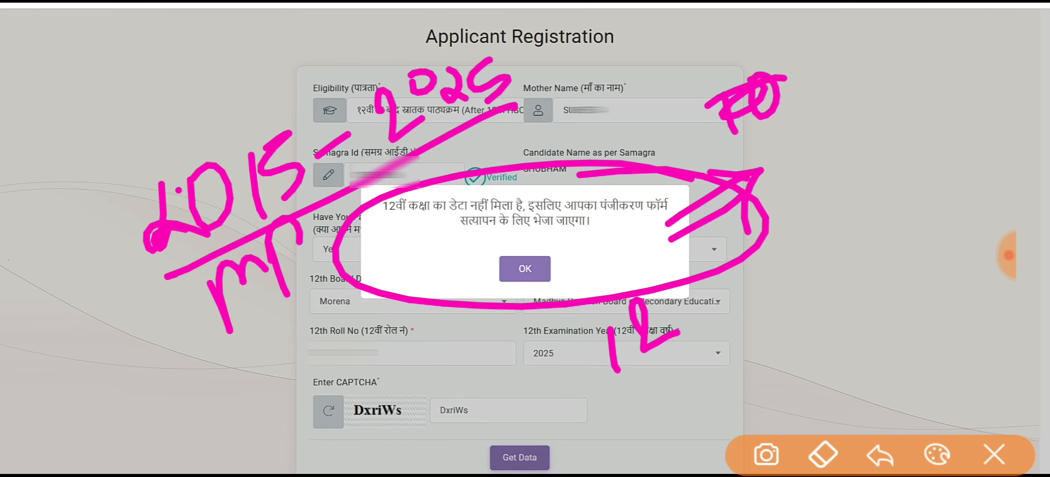
mouse_move(176, 136)
left_mouse_down()
mouse_move(179, 148)
mouse_move(193, 140)
left_mouse_up()
left_click_drag(191, 110, 194, 130)
left_click_drag(222, 104, 227, 118)
mouse_move(234, 94)
left_mouse_down()
mouse_move(249, 76)
mouse_move(255, 110)
left_mouse_up()
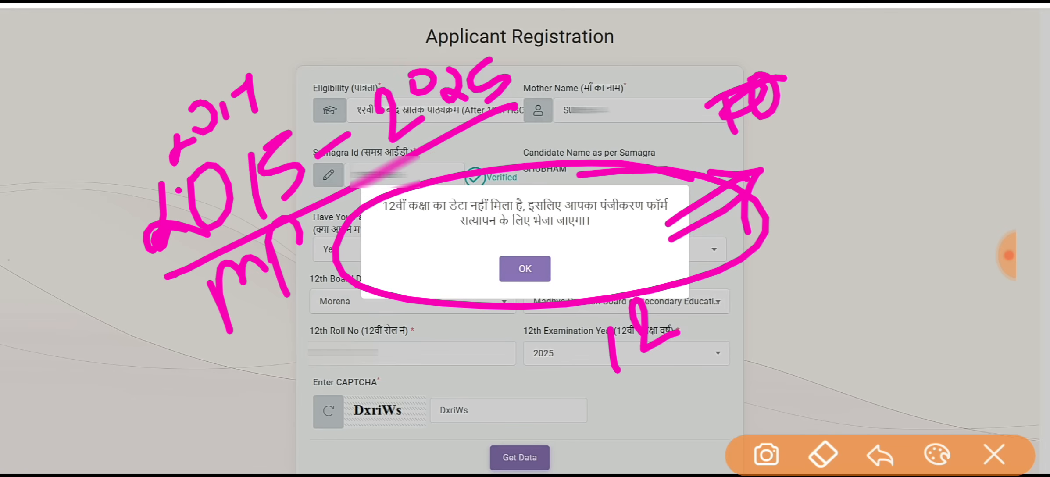
mouse_move(582, 253)
left_mouse_down()
mouse_move(639, 229)
mouse_move(671, 238)
left_mouse_up()
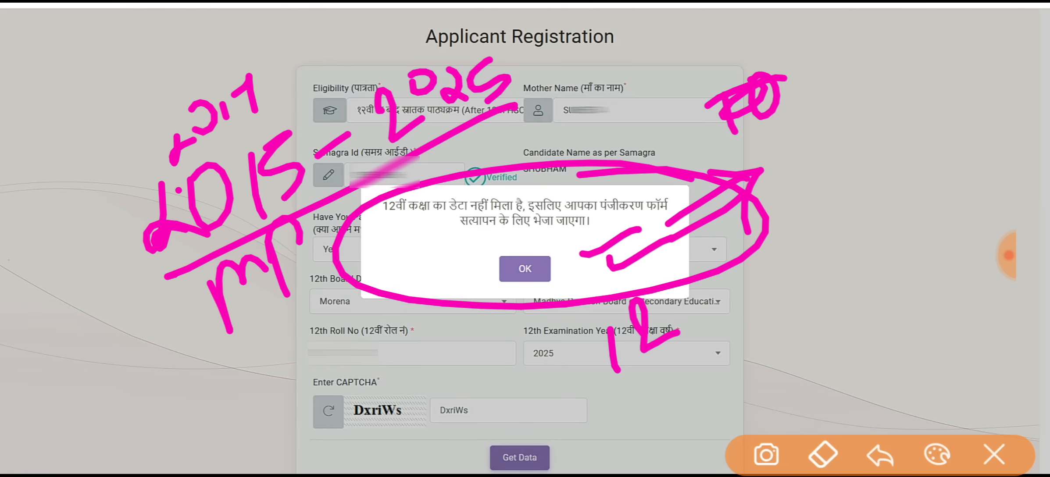
left_click(993, 453)
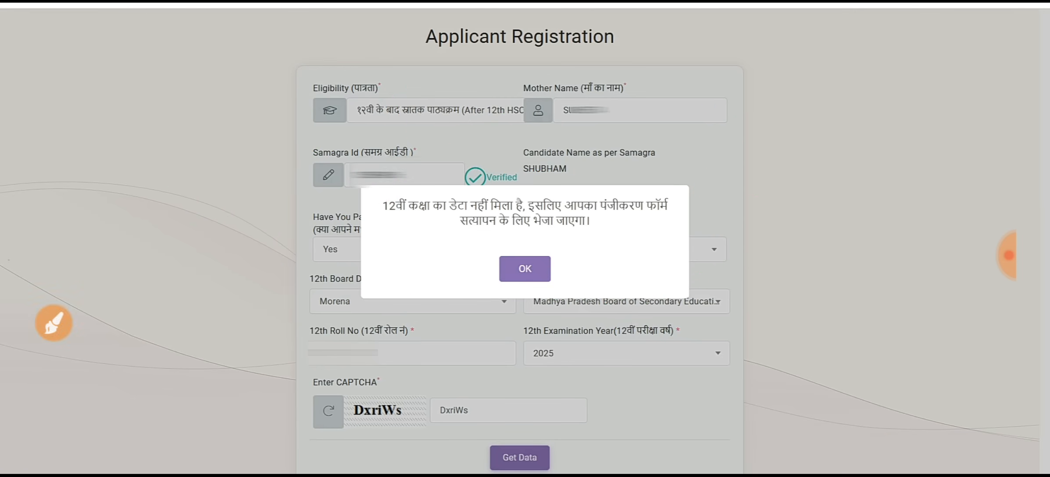
left_click(54, 323)
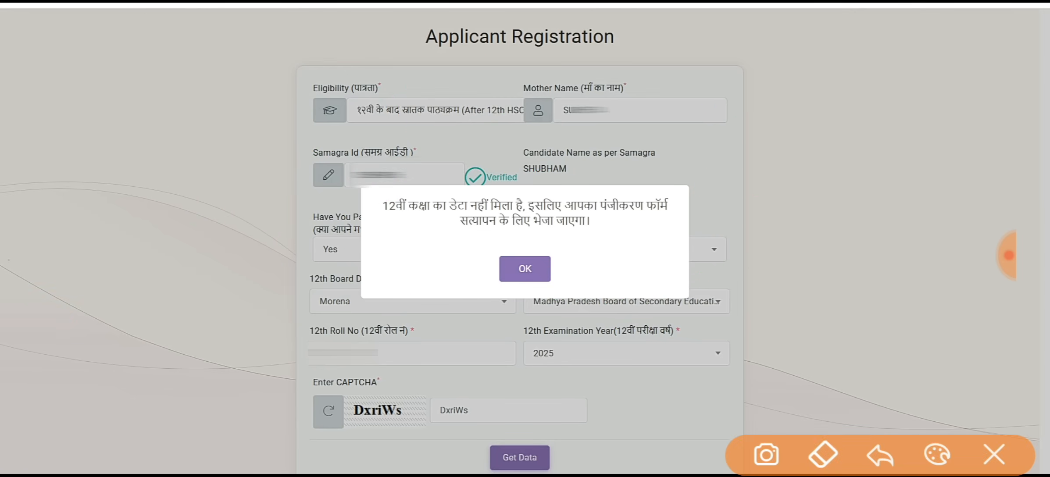
mouse_move(583, 193)
left_mouse_down()
mouse_move(763, 209)
mouse_move(703, 186)
left_mouse_up()
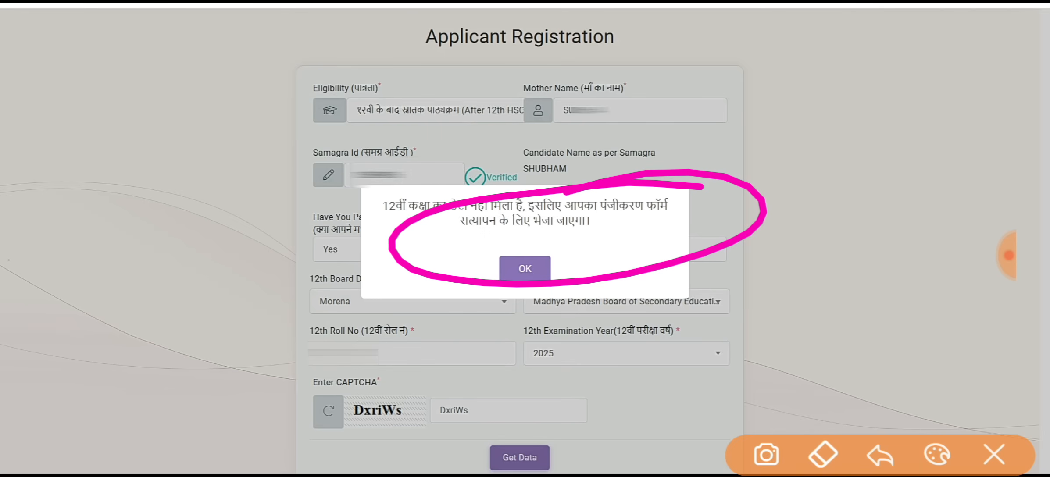
mouse_move(792, 174)
left_mouse_down()
mouse_move(786, 103)
mouse_move(852, 137)
left_mouse_up()
left_click_drag(850, 177, 872, 203)
left_click_drag(803, 276, 814, 329)
left_click(870, 308)
left_click_drag(879, 259, 917, 242)
left_click(931, 259)
mouse_move(799, 377)
left_mouse_down()
mouse_move(950, 281)
mouse_move(965, 285)
left_mouse_up()
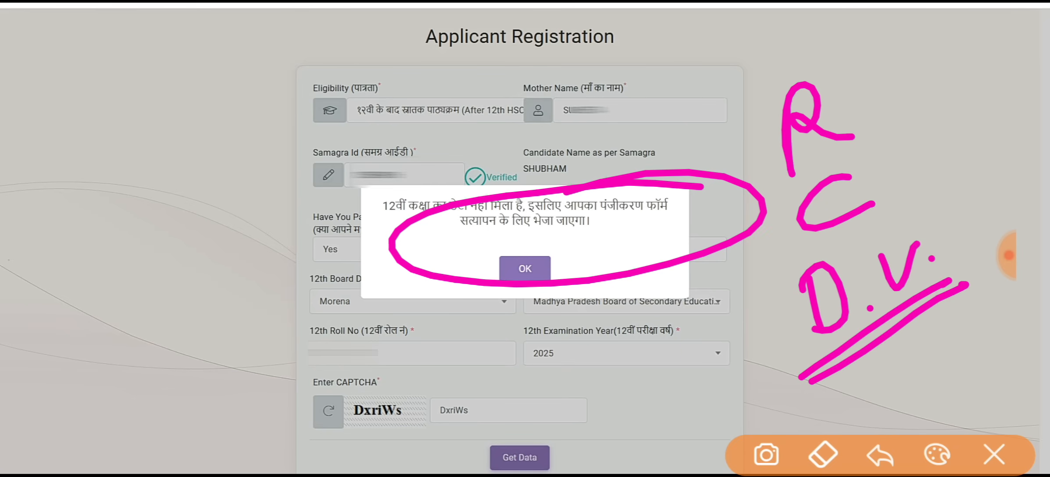
left_click(993, 454)
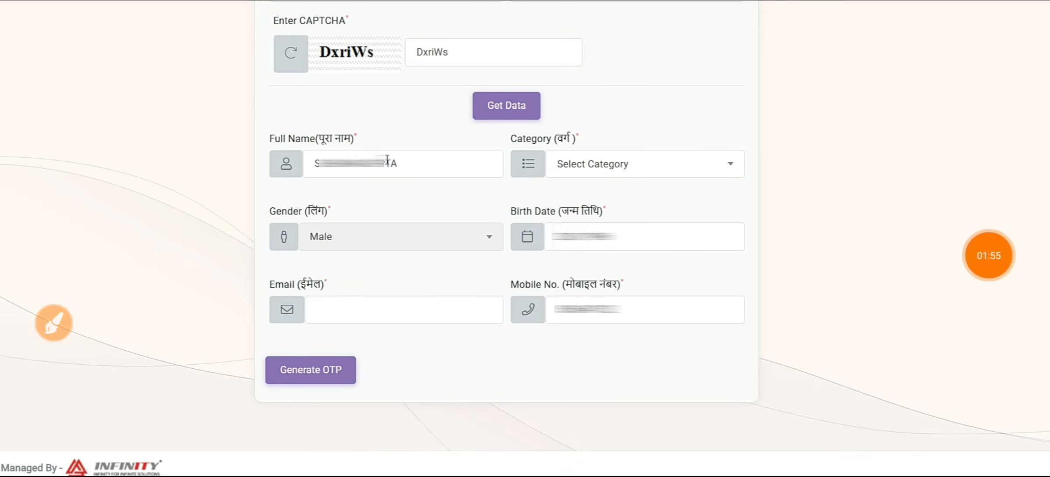
left_click(53, 323)
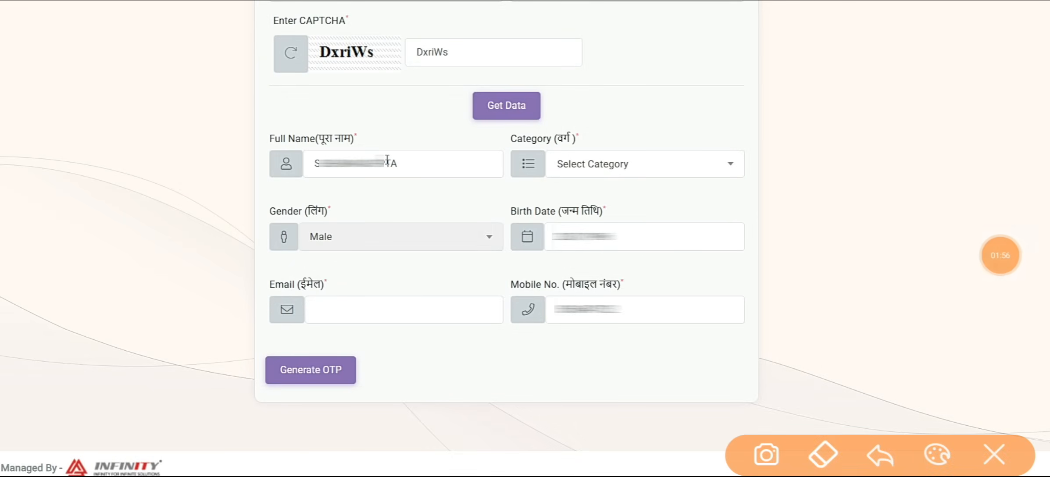
left_click_drag(684, 163, 829, 118)
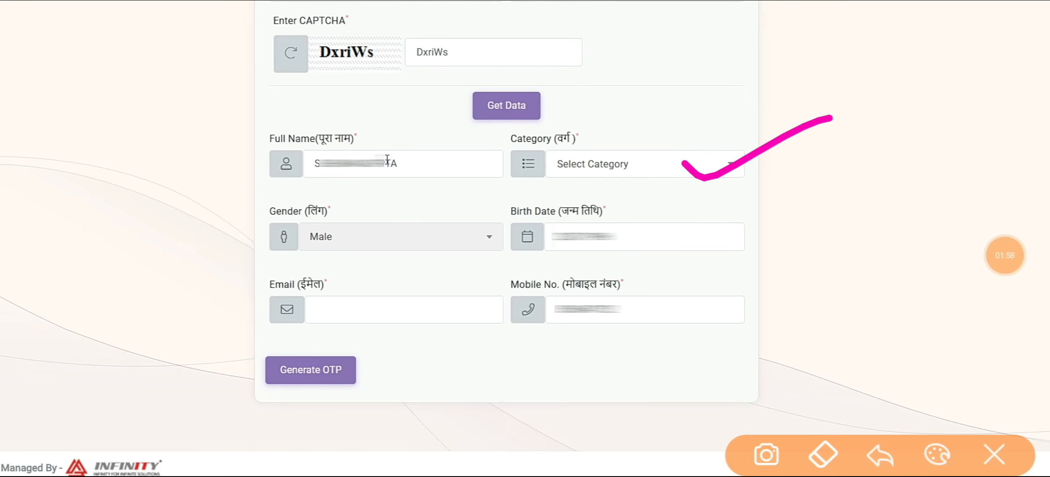
left_click_drag(394, 242, 520, 186)
left_click_drag(637, 243, 809, 178)
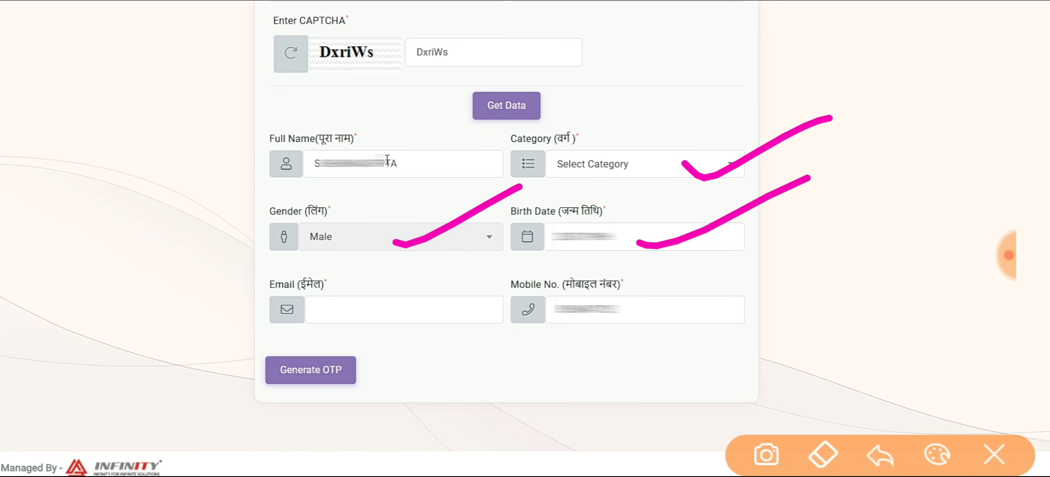
left_click_drag(389, 300, 547, 219)
mouse_move(380, 338)
left_mouse_down()
mouse_move(277, 352)
mouse_move(193, 404)
left_mouse_up()
left_click(993, 455)
left_click(1008, 255)
left_click(968, 180)
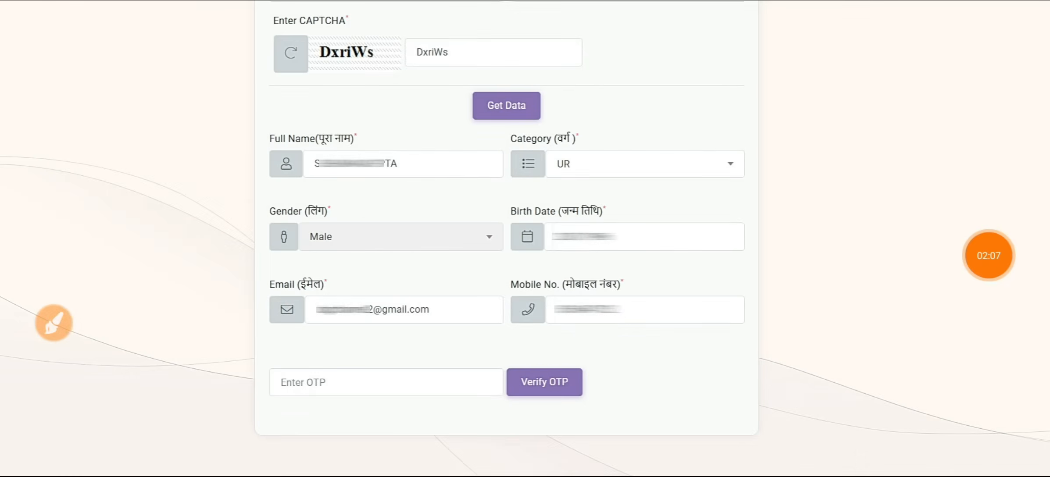
left_click(54, 323)
mouse_move(230, 403)
left_mouse_down()
mouse_move(368, 339)
mouse_move(271, 363)
left_mouse_up()
mouse_move(563, 348)
left_mouse_down()
mouse_move(601, 353)
mouse_move(496, 364)
left_mouse_up()
left_click(994, 454)
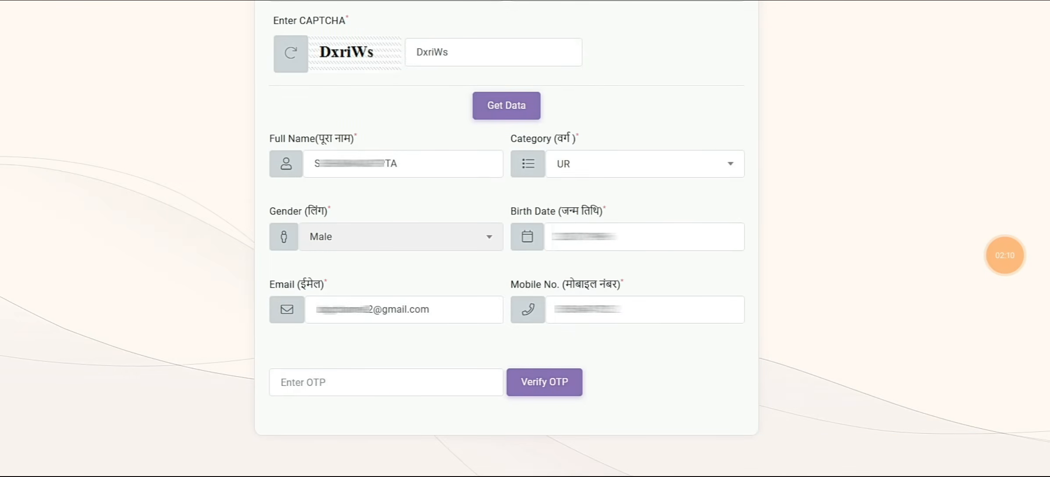
left_click(1004, 255)
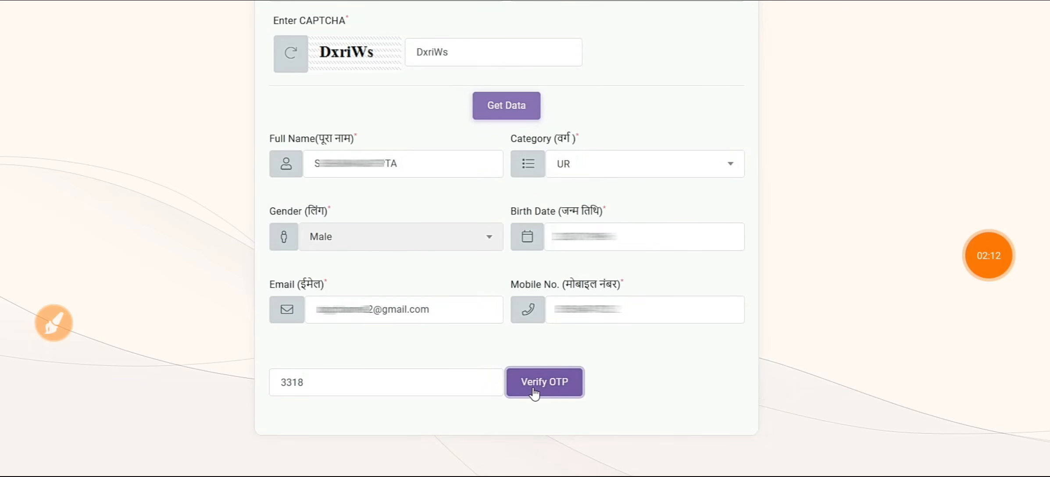
Enter the one-time password and verify it to submit the applicant registration
left_click(534, 393)
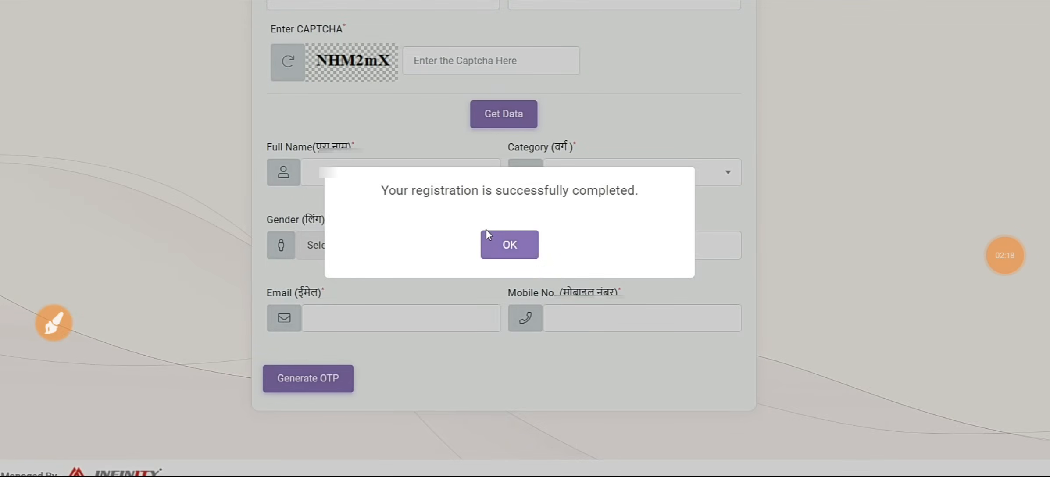
left_click(54, 323)
left_click_drag(657, 196, 720, 165)
left_click_drag(667, 214, 716, 179)
mouse_move(695, 151)
left_mouse_down()
mouse_move(729, 160)
mouse_move(733, 197)
left_mouse_up()
left_click_drag(761, 124, 803, 106)
mouse_move(783, 109)
left_mouse_down()
mouse_move(789, 169)
mouse_move(806, 149)
left_mouse_up()
mouse_move(825, 120)
left_mouse_down()
mouse_move(850, 119)
mouse_move(838, 154)
left_mouse_up()
left_click_drag(705, 281, 747, 253)
left_click_drag(712, 295, 743, 273)
left_click_drag(733, 237, 765, 285)
left_click_drag(791, 202, 802, 274)
left_click_drag(793, 211, 798, 225)
left_click_drag(846, 206, 852, 241)
left_click_drag(895, 173, 859, 237)
left_click_drag(903, 173, 890, 236)
left_click_drag(926, 188, 914, 241)
mouse_move(772, 340)
left_mouse_down()
mouse_move(942, 239)
mouse_move(942, 252)
left_mouse_up()
left_click_drag(461, 362, 512, 336)
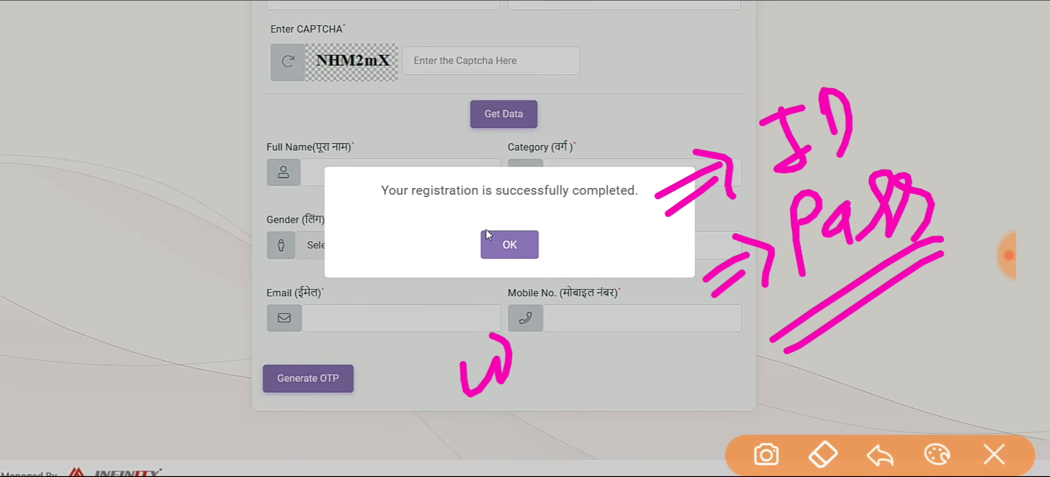
left_click_drag(500, 307, 534, 384)
left_click_drag(522, 358, 560, 361)
left_click_drag(579, 315, 572, 346)
left_click_drag(588, 272, 601, 331)
mouse_move(622, 280)
left_mouse_down()
mouse_move(607, 340)
mouse_move(631, 318)
left_mouse_up()
left_click_drag(658, 250, 706, 256)
left_click_drag(575, 403, 714, 323)
left_click_drag(616, 401, 772, 311)
left_click(994, 454)
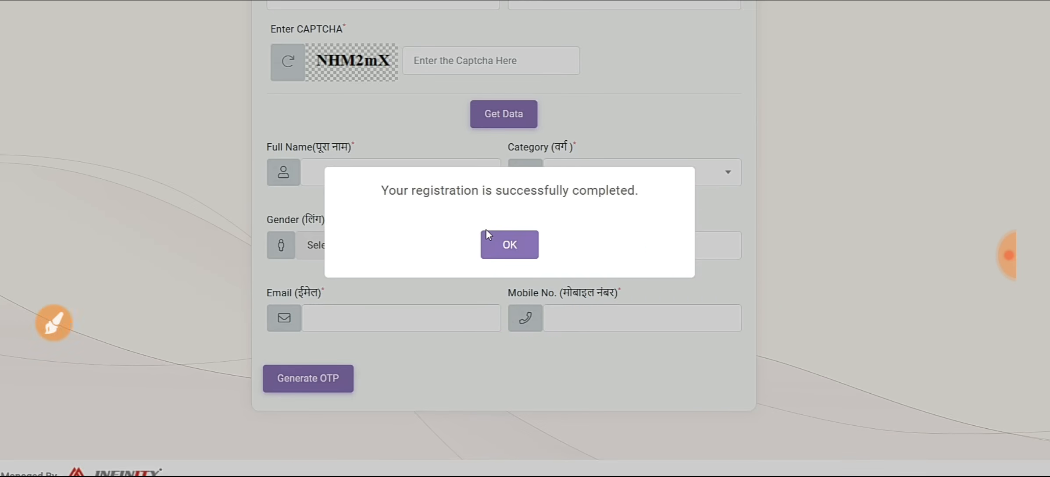
left_click(1008, 255)
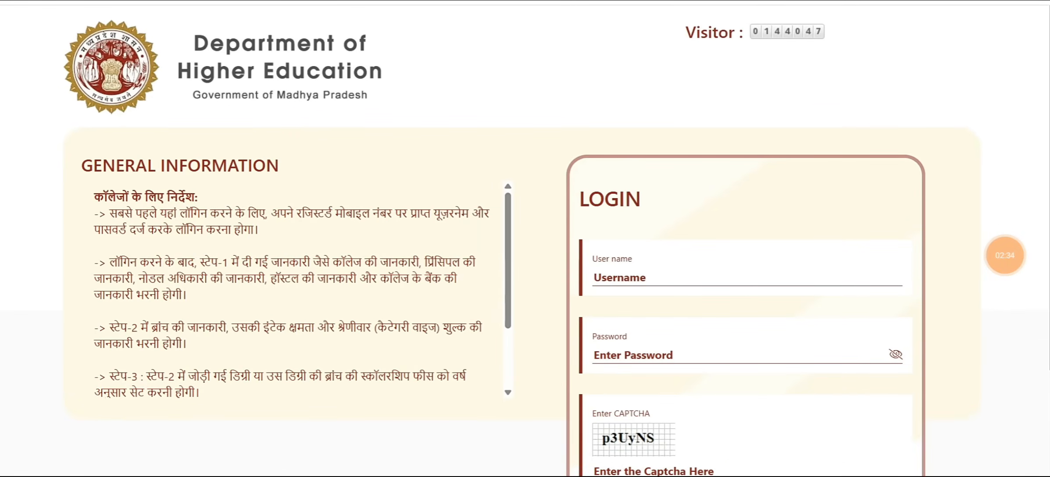
left_click(54, 324)
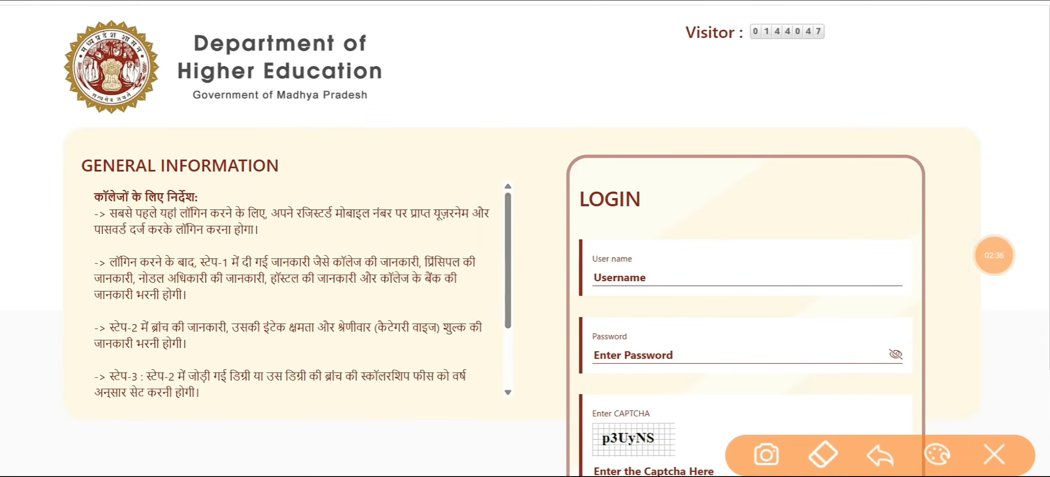
left_click_drag(677, 253, 757, 236)
left_click_drag(697, 338, 816, 282)
left_click_drag(651, 428, 815, 373)
left_click(993, 455)
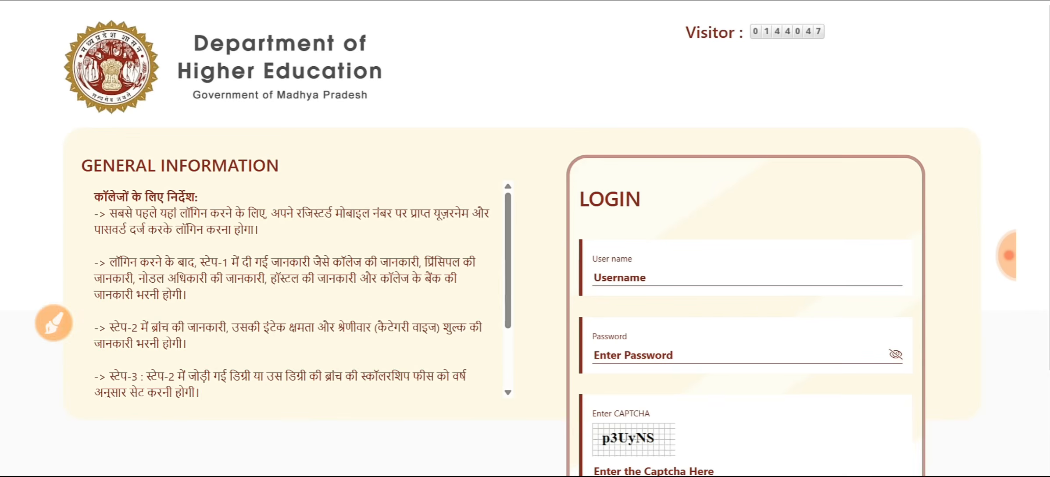
scroll(664, 148, "down", 3)
mouse_move(667, 401)
left_mouse_down()
mouse_move(724, 434)
mouse_move(697, 392)
left_mouse_up()
mouse_move(690, 136)
left_mouse_down()
mouse_move(588, 153)
mouse_move(747, 111)
left_mouse_up()
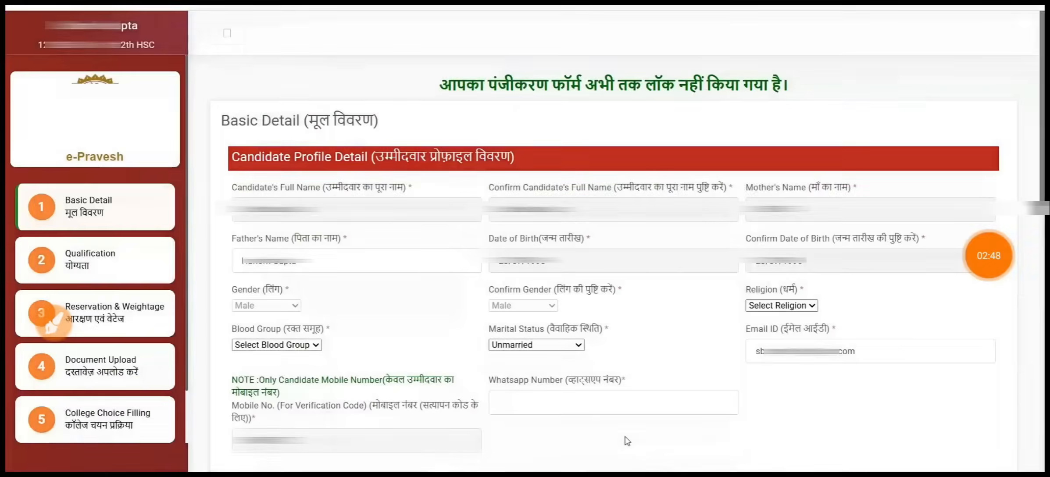
left_click(54, 323)
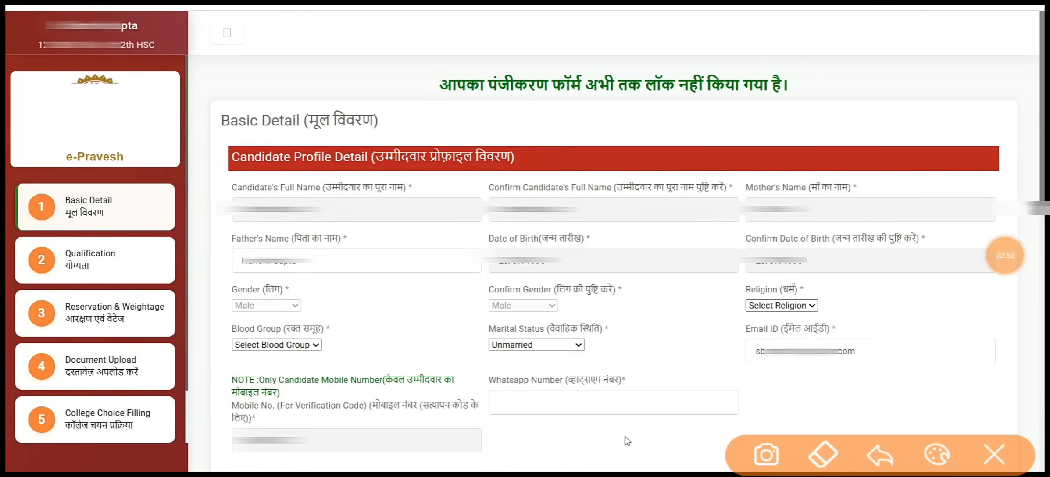
mouse_move(139, 437)
left_mouse_down()
mouse_move(190, 368)
mouse_move(166, 197)
mouse_move(138, 162)
left_mouse_up()
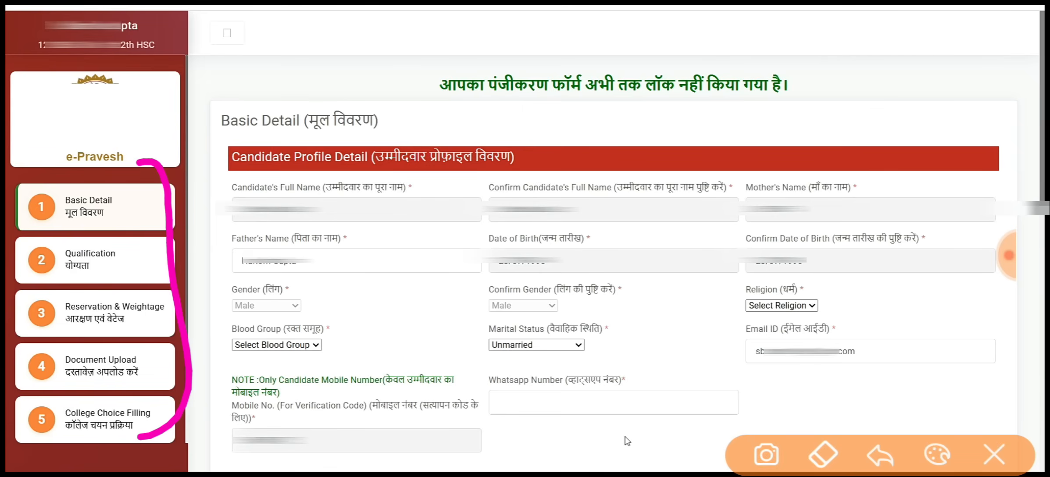
left_click_drag(198, 167, 132, 213)
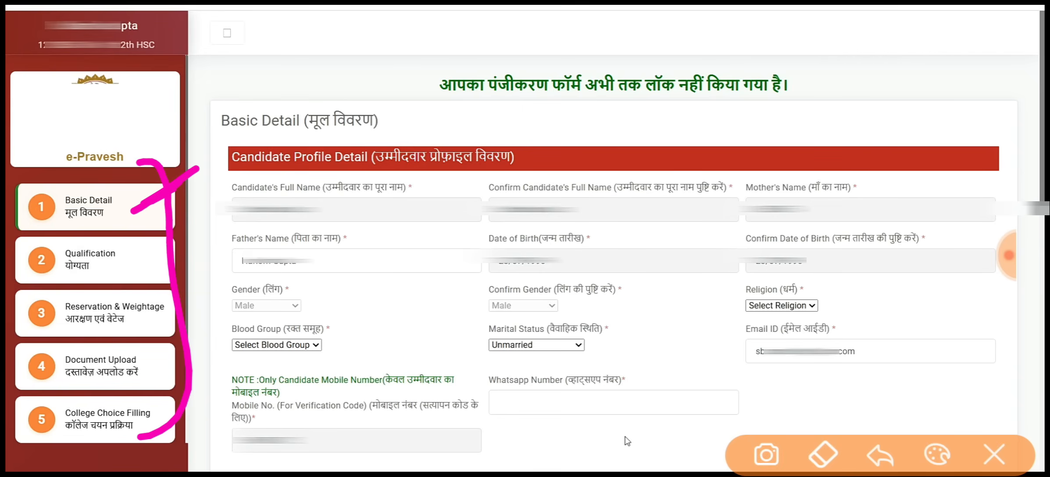
left_click_drag(169, 240, 107, 276)
left_click_drag(193, 300, 122, 330)
mouse_move(195, 353)
left_mouse_down()
mouse_move(128, 391)
mouse_move(202, 344)
left_mouse_up()
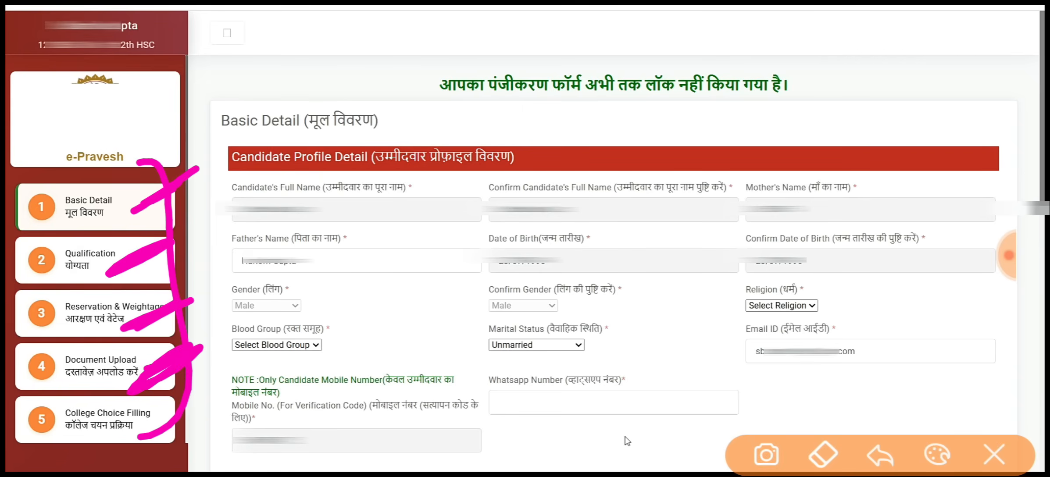
left_click_drag(193, 399, 134, 439)
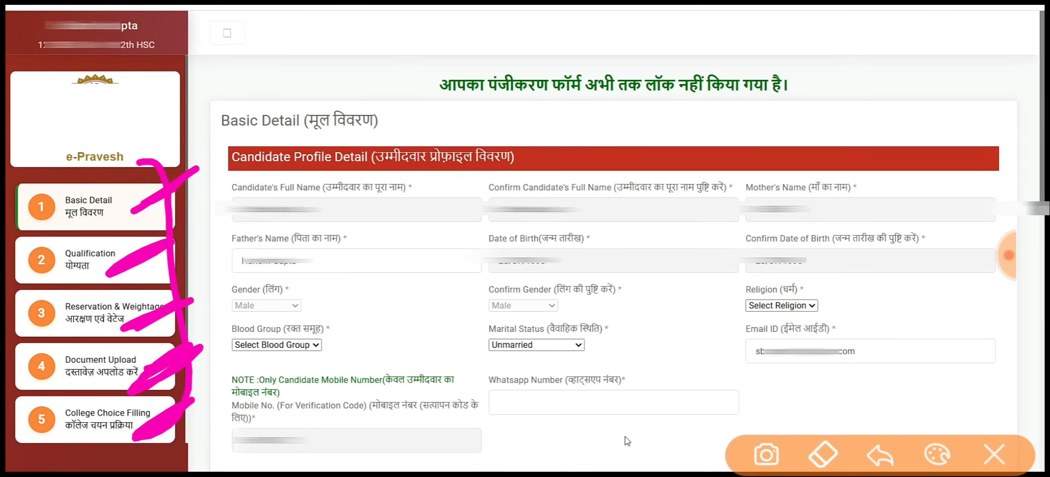
left_click_drag(476, 156, 353, 210)
left_click_drag(601, 193, 702, 164)
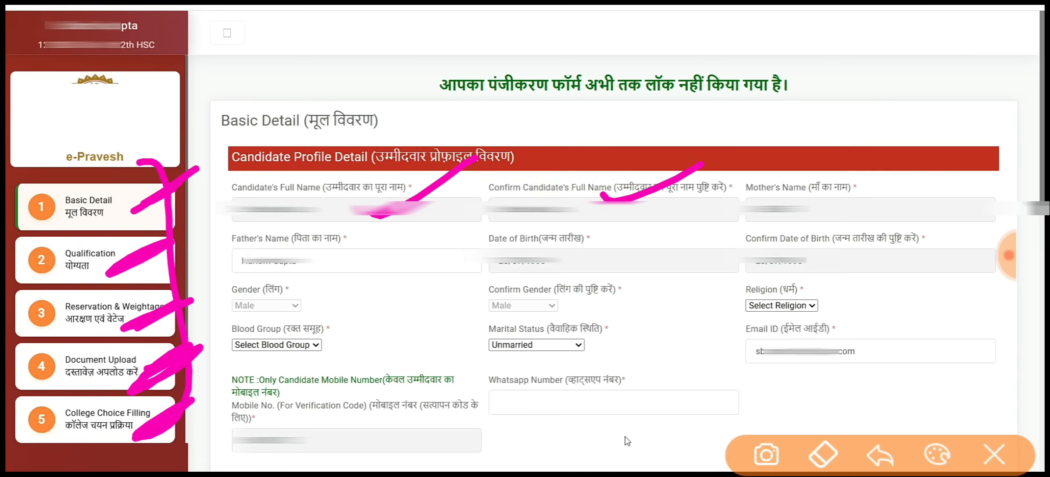
left_click_drag(855, 190, 986, 135)
left_click_drag(351, 264, 418, 234)
left_click_drag(609, 248, 765, 201)
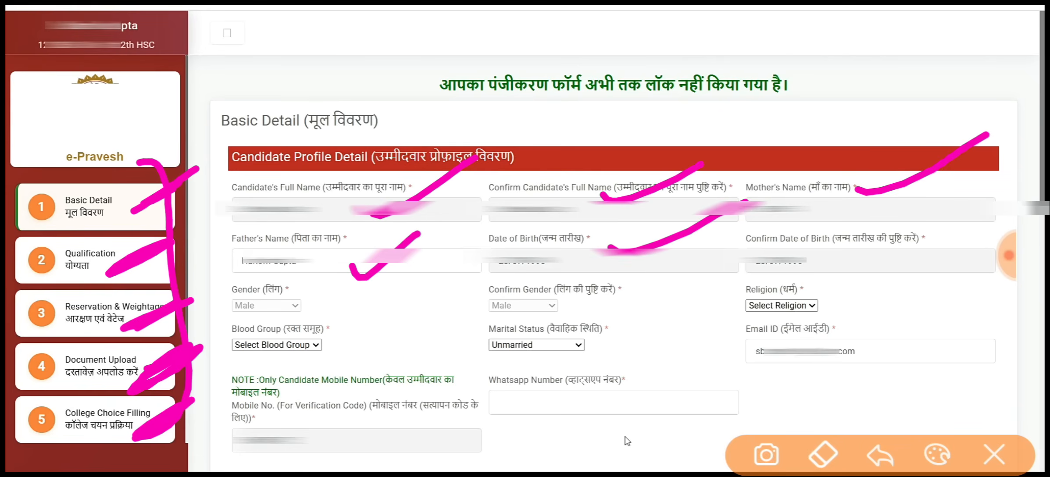
left_click_drag(820, 261, 912, 226)
left_click_drag(320, 292, 505, 237)
left_click_drag(607, 293, 780, 217)
left_click_drag(618, 288, 732, 238)
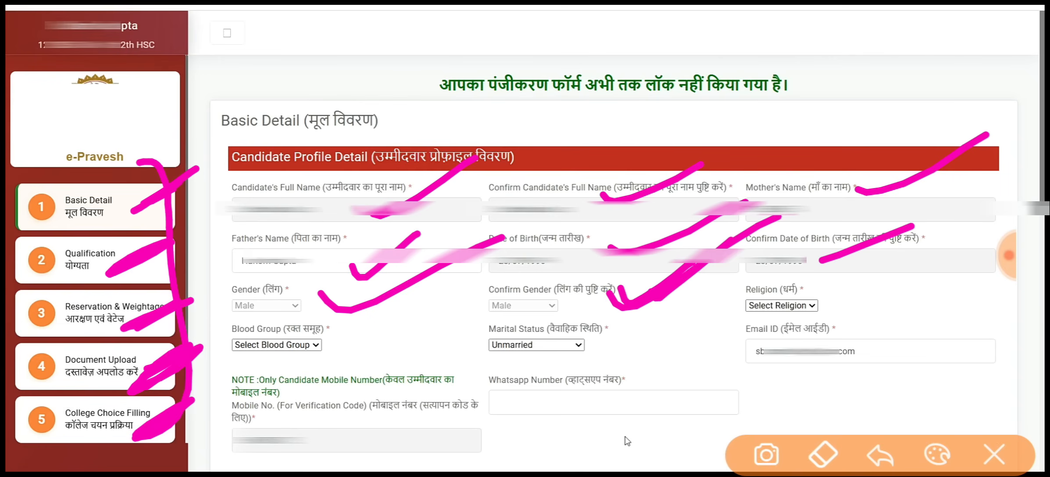
mouse_move(839, 261)
left_mouse_down()
mouse_move(704, 283)
mouse_move(809, 330)
mouse_move(707, 298)
left_mouse_up()
left_click(994, 455)
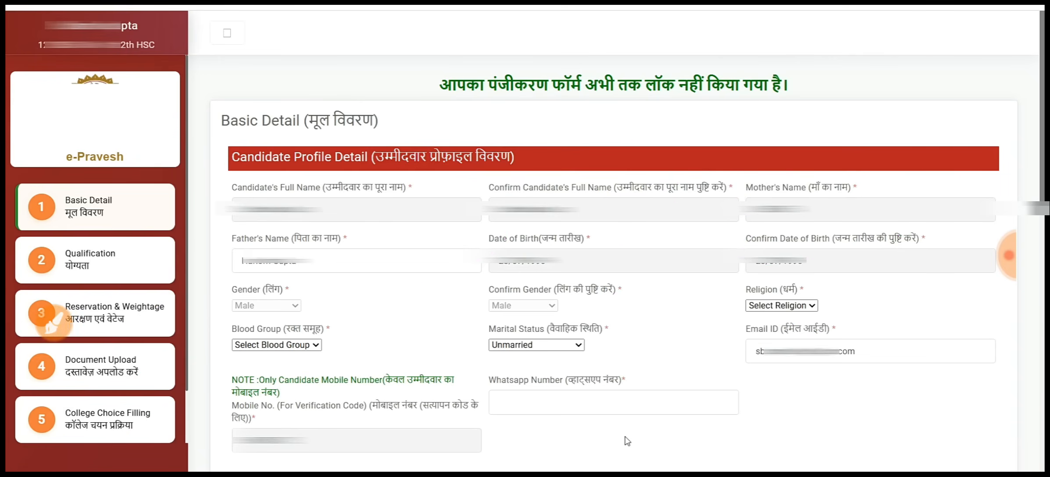
Set the candidate's religion to Hindu and the blood group to AB+ in the profile details
scroll(623, 434, "down", 1)
left_click(789, 265)
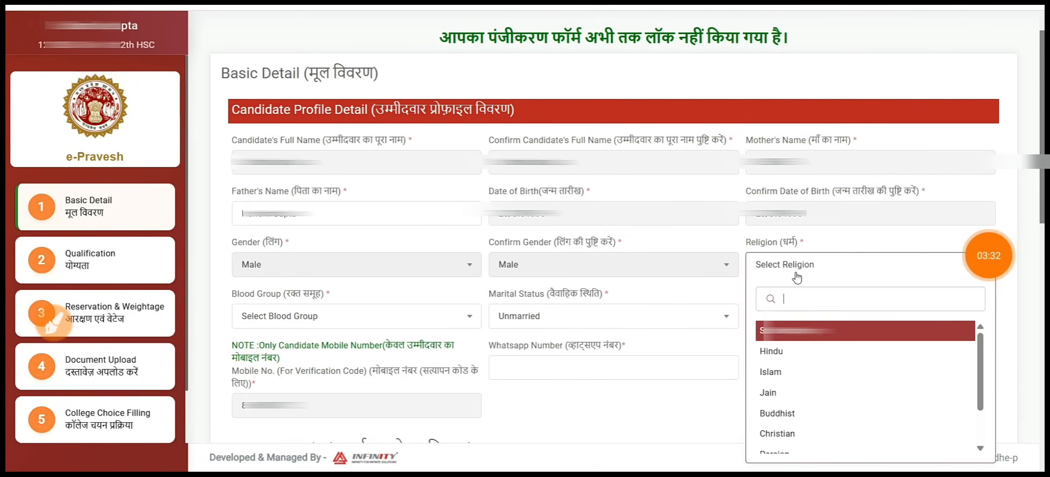
left_click(788, 351)
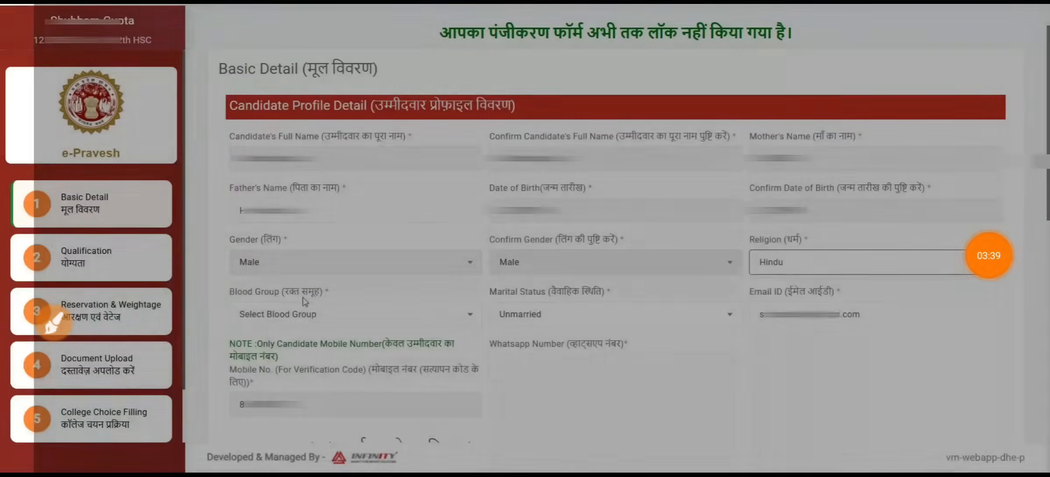
left_click(302, 312)
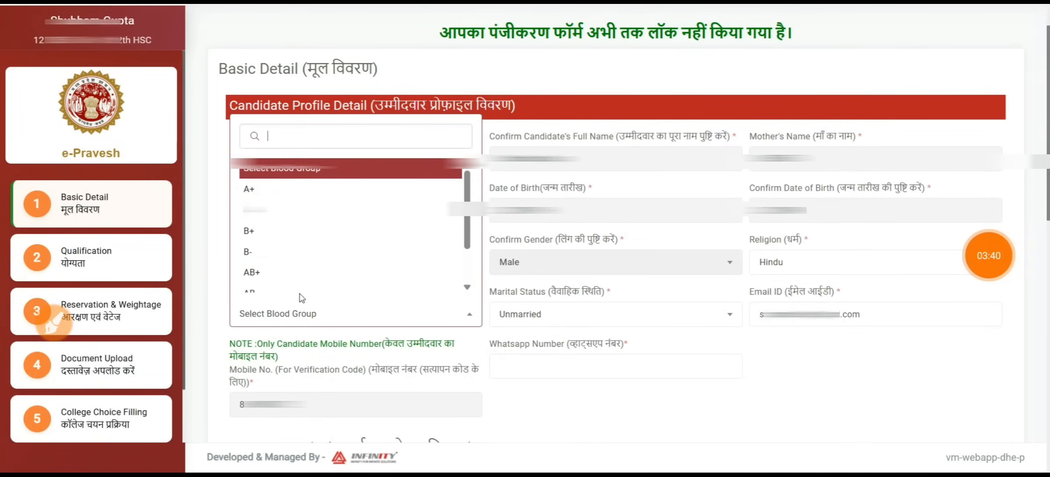
scroll(303, 246, "down", 2)
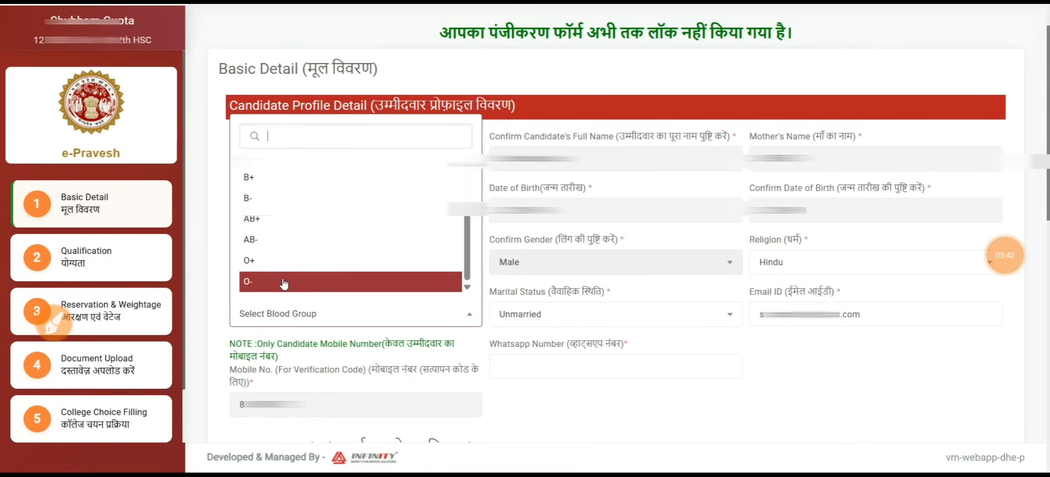
scroll(283, 228, "up", 3)
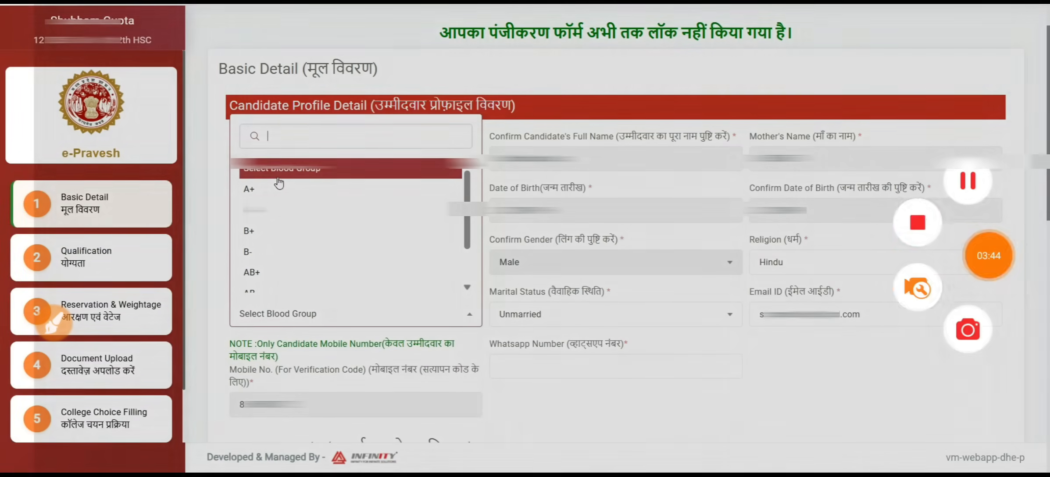
left_click(252, 272)
left_click(54, 323)
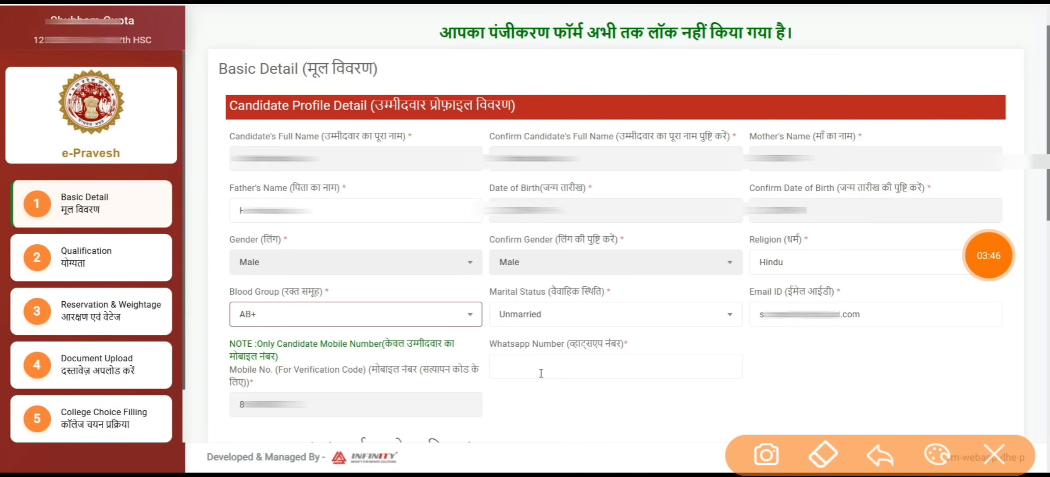
mouse_move(800, 339)
left_mouse_down()
mouse_move(769, 333)
mouse_move(799, 364)
mouse_move(661, 317)
mouse_move(717, 308)
left_mouse_up()
left_click_drag(676, 346, 745, 317)
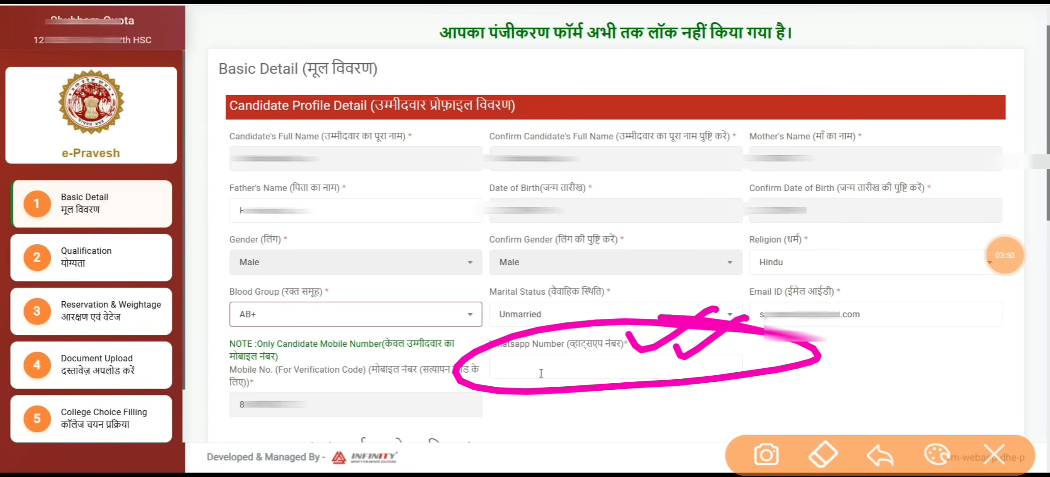
left_click(993, 455)
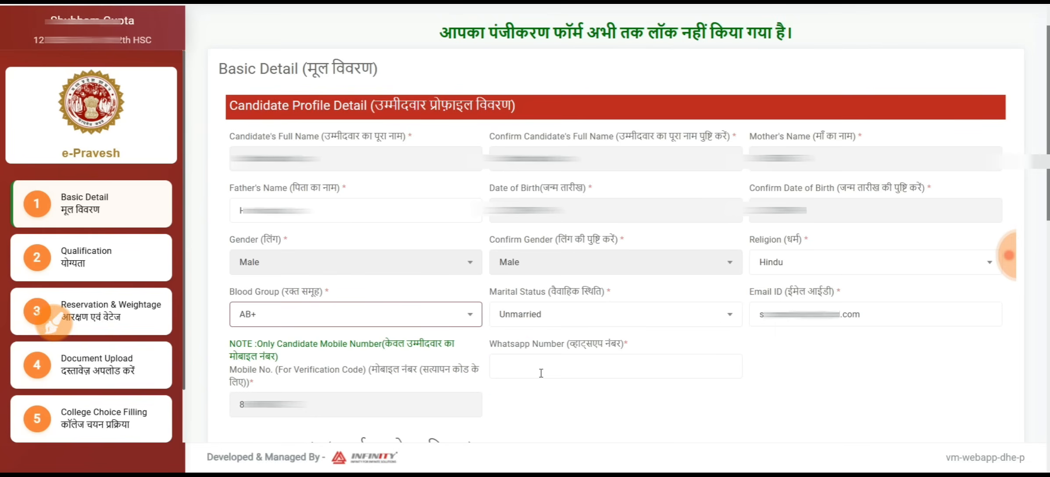
left_click(1008, 255)
left_click(968, 186)
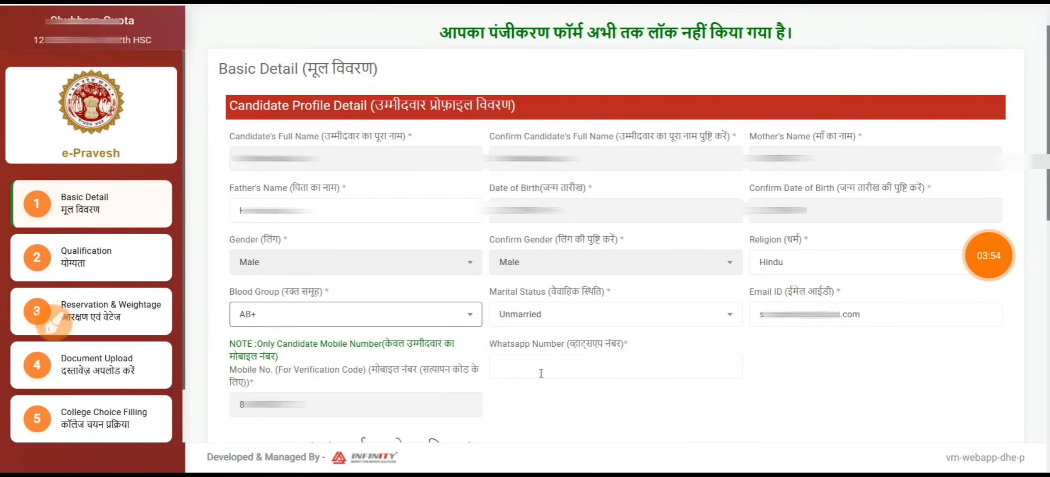
Place the cursor in the candidate's WhatsApp number field, ready for entry
left_click(541, 373)
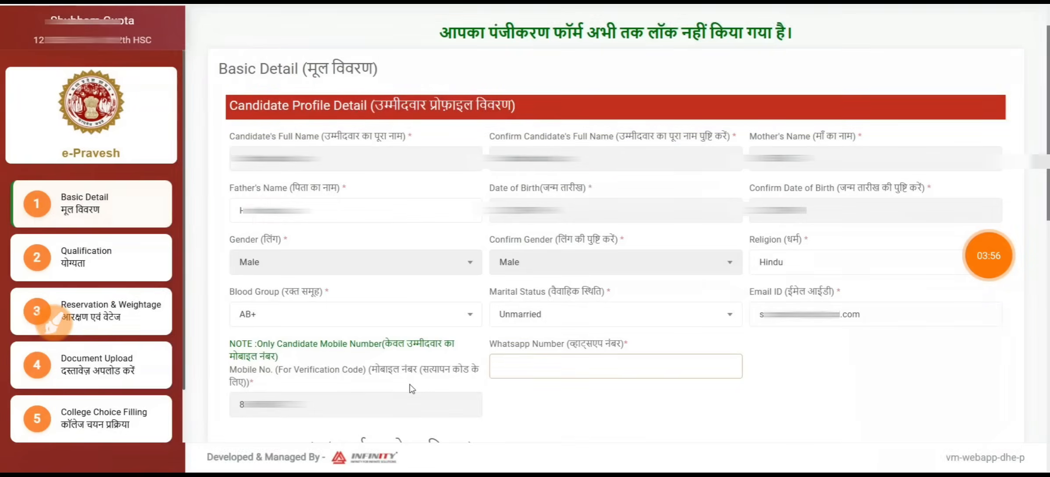
left_click(988, 255)
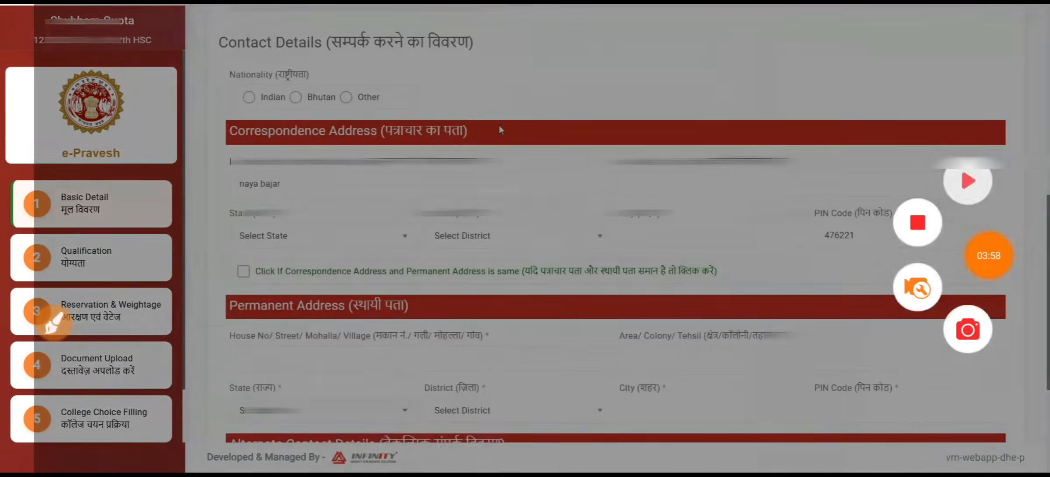
left_click(967, 182)
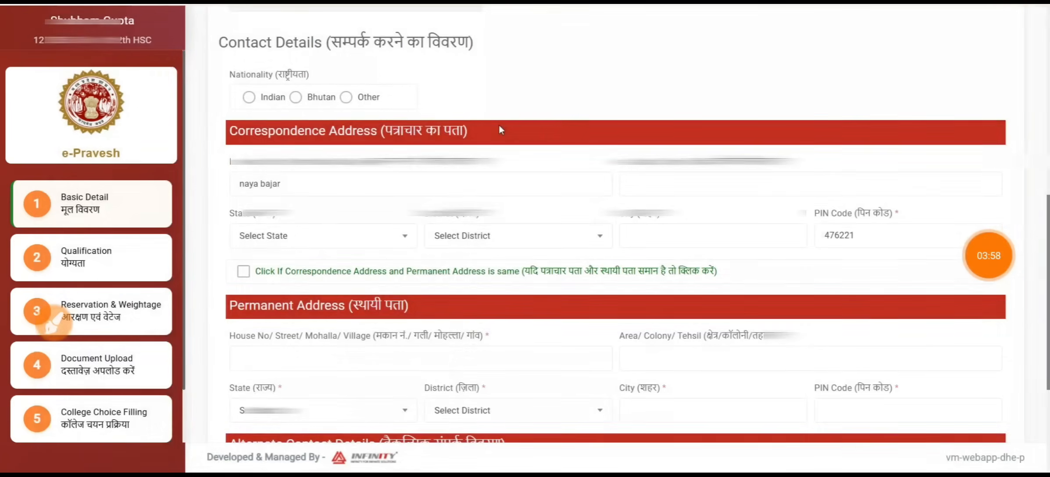
left_click(54, 322)
left_click_drag(257, 77, 486, 53)
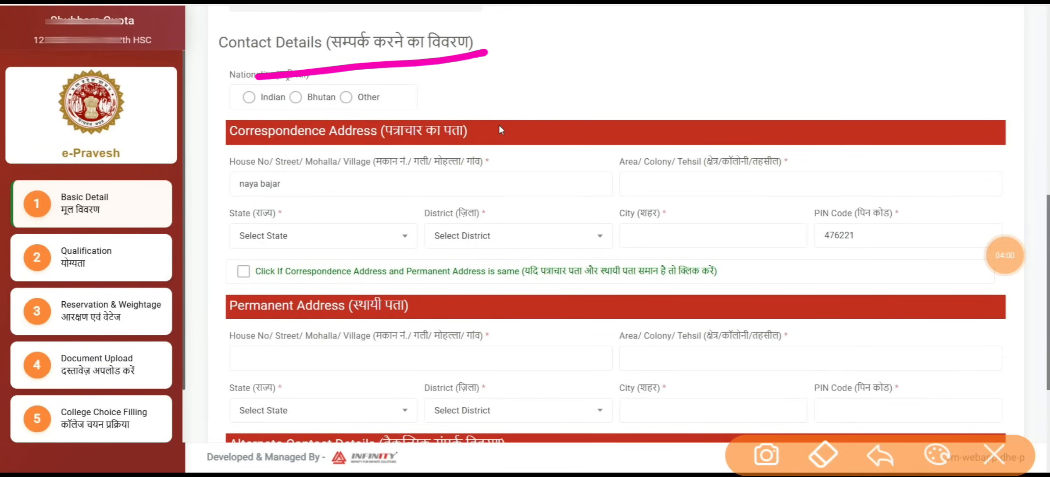
left_click_drag(233, 99, 324, 49)
left_click_drag(323, 50, 235, 106)
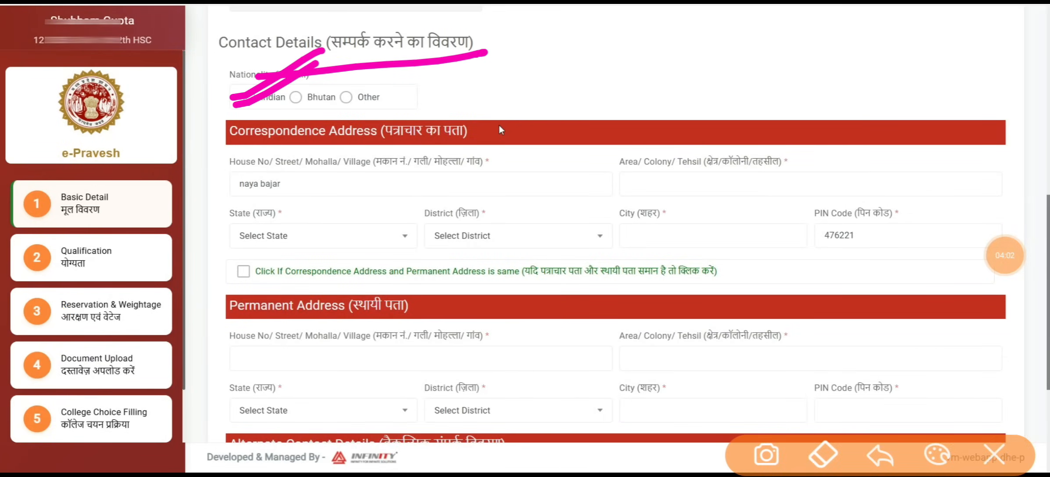
left_click(993, 455)
left_click(1006, 255)
Set the nationality to Indian in the contact details
left_click(249, 97)
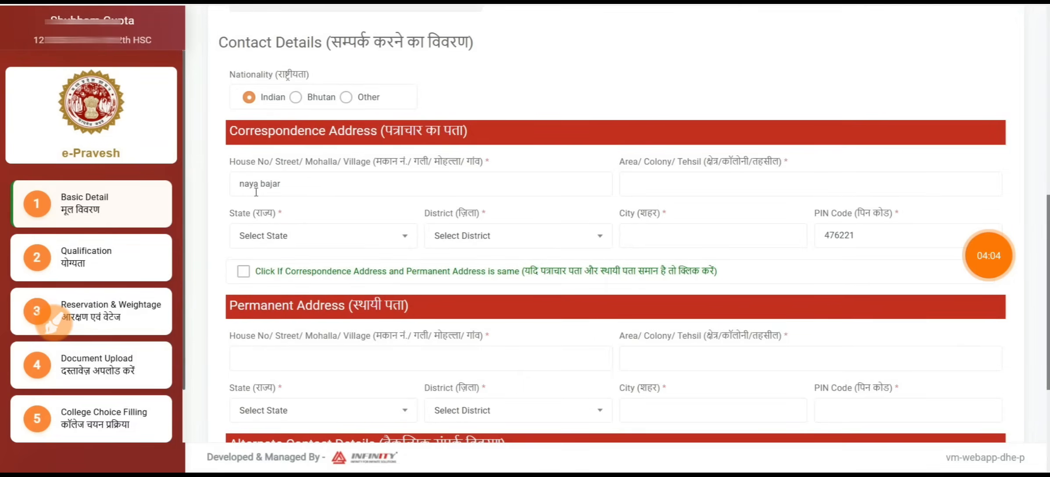
left_click(54, 322)
left_click_drag(209, 210, 206, 299)
mouse_move(223, 296)
left_mouse_down()
mouse_move(225, 244)
mouse_move(620, 106)
mouse_move(1009, 186)
mouse_move(627, 269)
mouse_move(212, 288)
left_mouse_up()
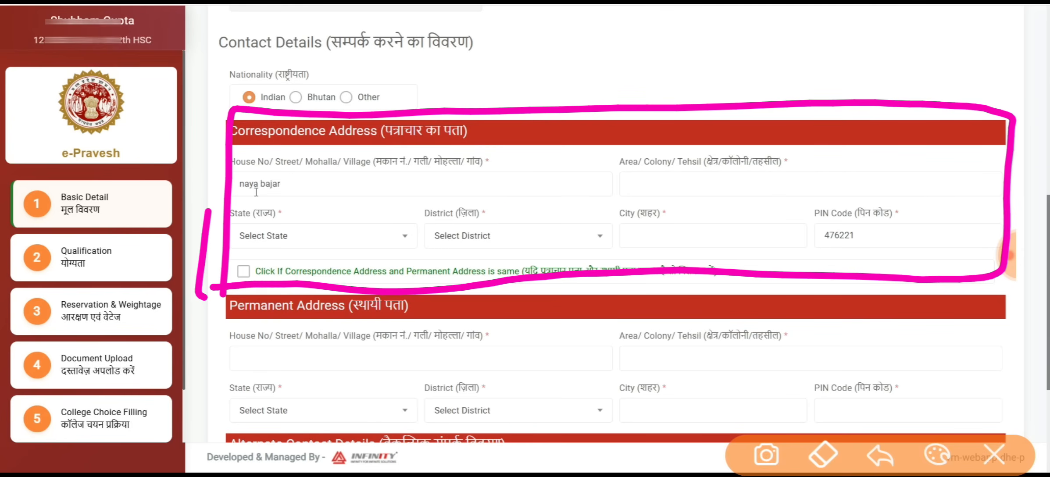
left_click_drag(507, 206, 595, 154)
left_click_drag(560, 200, 657, 156)
left_click(994, 455)
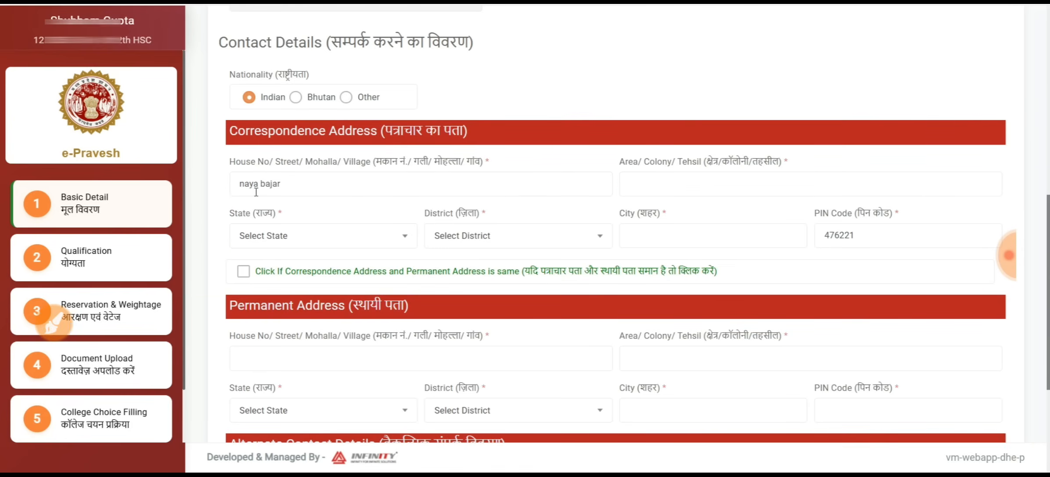
left_click(52, 322)
mouse_move(228, 290)
left_mouse_down()
mouse_move(741, 286)
mouse_move(259, 251)
mouse_move(241, 289)
mouse_move(318, 228)
left_mouse_up()
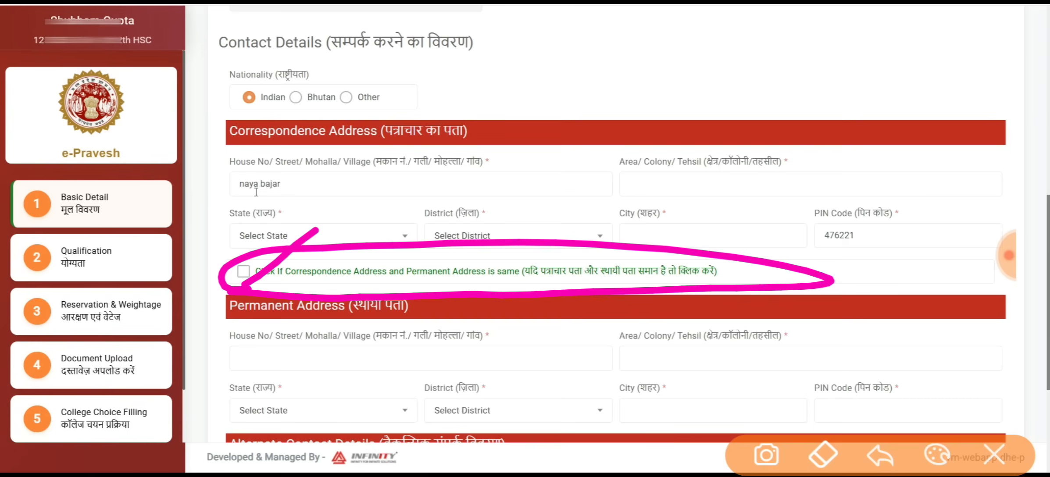
mouse_move(638, 184)
left_mouse_down()
mouse_move(643, 201)
mouse_move(730, 177)
left_mouse_up()
left_click_drag(752, 196, 668, 224)
mouse_move(807, 196)
left_mouse_down()
mouse_move(877, 368)
mouse_move(838, 379)
left_mouse_up()
left_click_drag(845, 343, 901, 398)
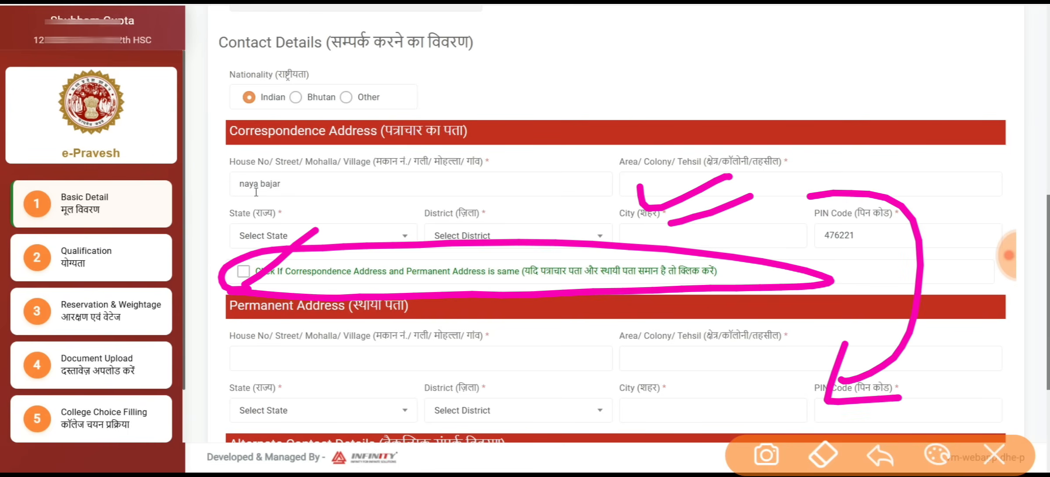
left_click(994, 454)
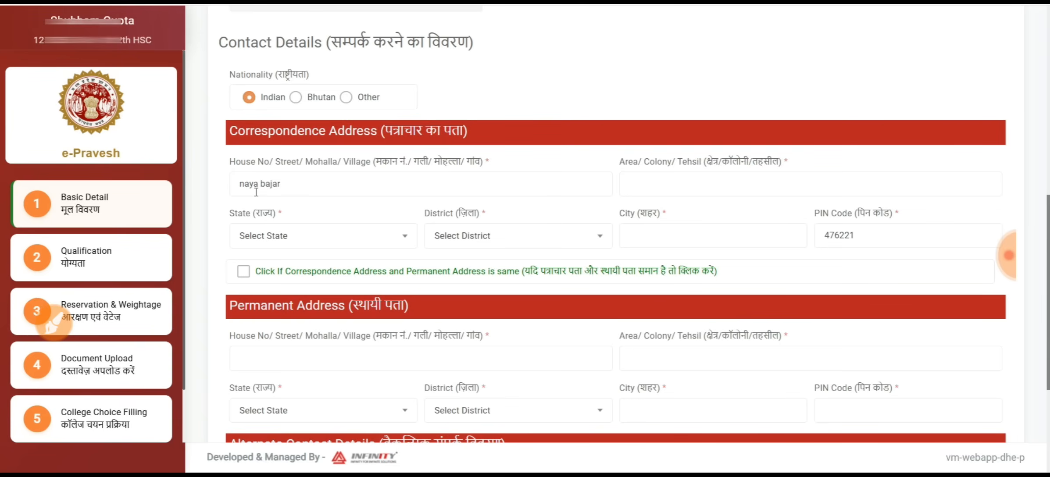
left_click(54, 323)
left_click_drag(544, 368, 620, 352)
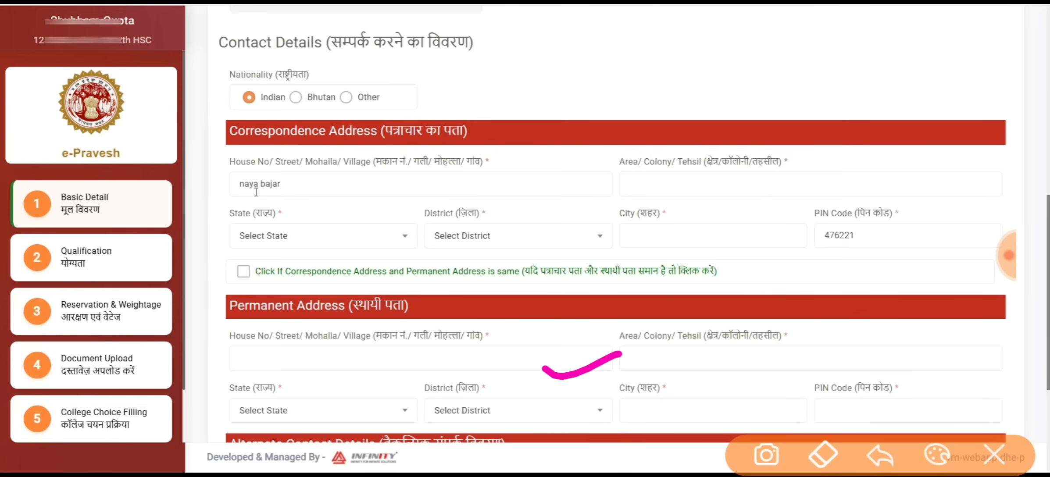
left_click_drag(574, 384, 664, 350)
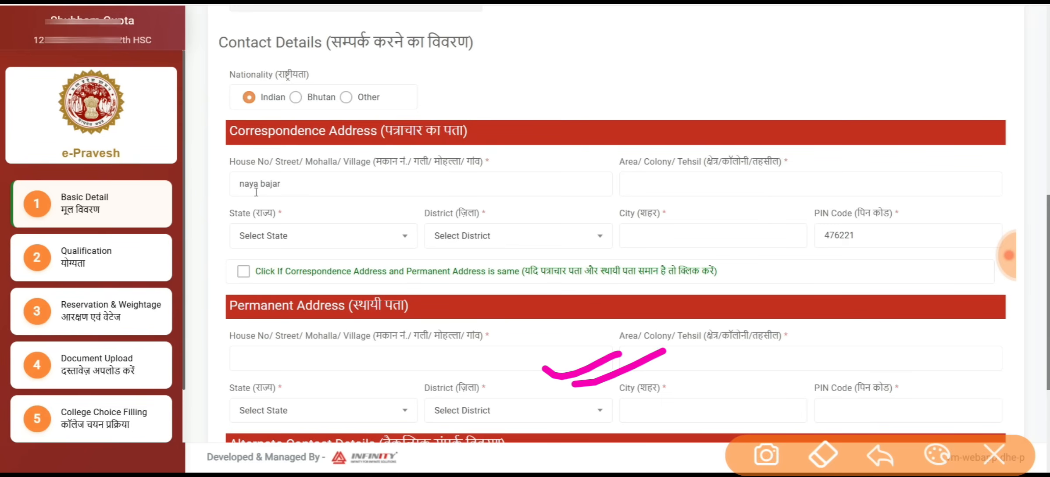
left_click_drag(599, 176, 658, 157)
left_click_drag(623, 209, 692, 175)
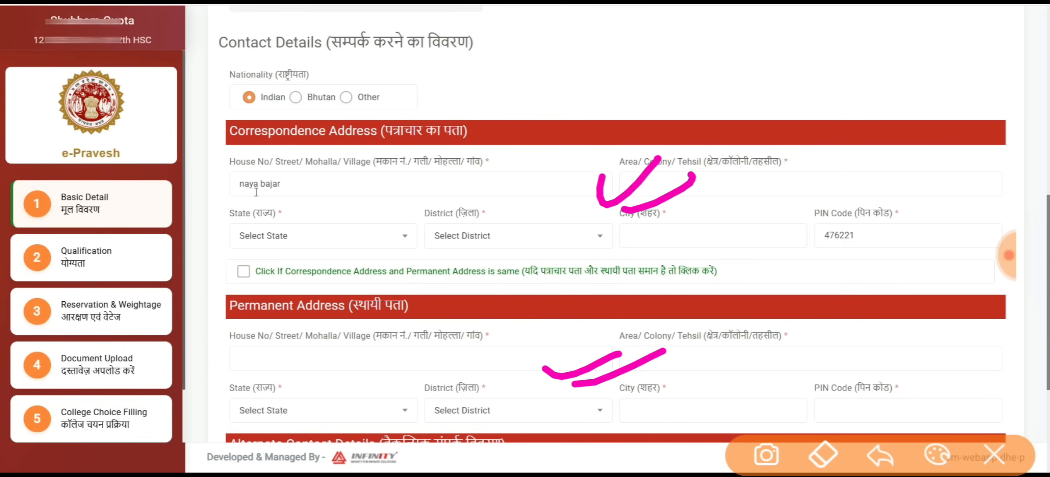
mouse_move(414, 197)
left_mouse_down()
mouse_move(438, 184)
mouse_move(439, 255)
mouse_move(517, 211)
left_mouse_up()
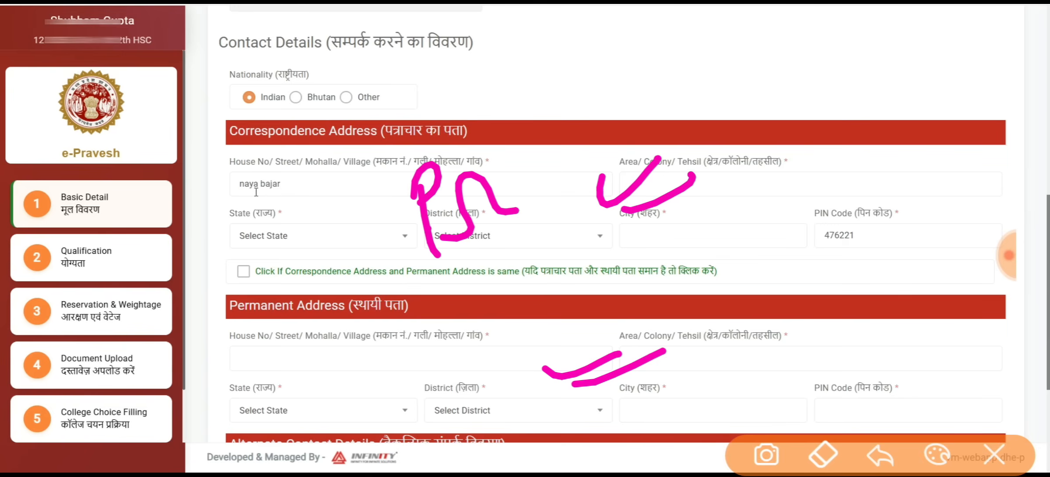
mouse_move(434, 424)
left_mouse_down()
mouse_move(421, 351)
mouse_move(508, 350)
left_mouse_up()
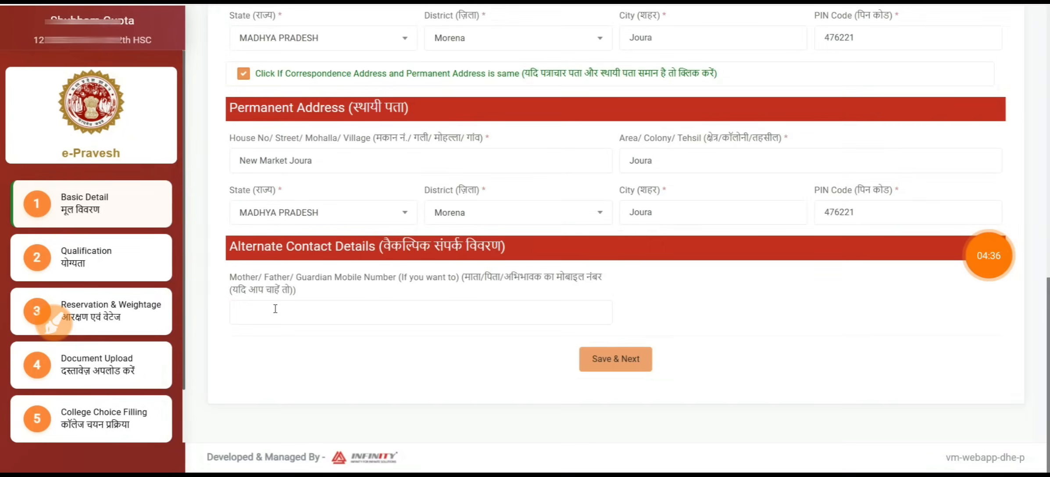
left_click(54, 323)
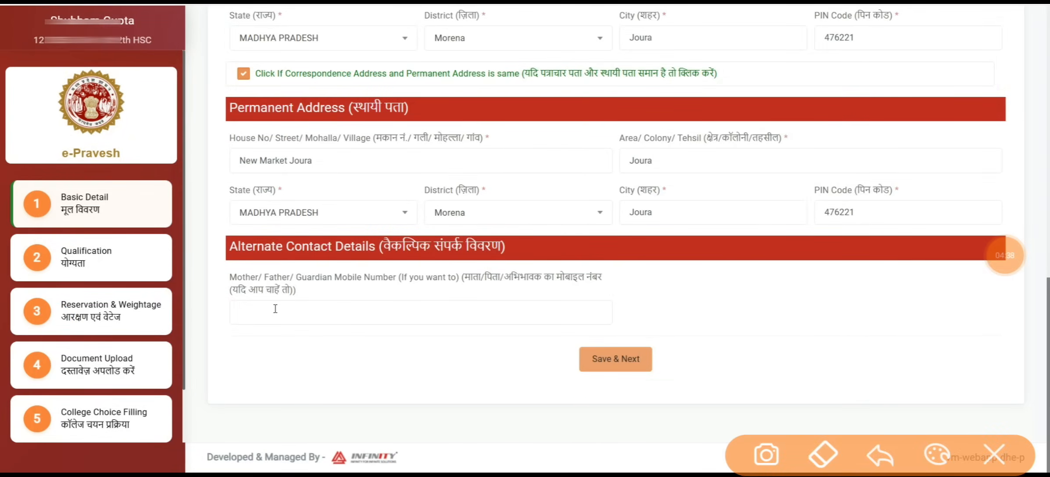
left_click_drag(391, 321, 490, 281)
left_click_drag(427, 326, 517, 286)
mouse_move(512, 230)
left_mouse_down()
mouse_move(193, 239)
mouse_move(587, 333)
mouse_move(414, 205)
left_mouse_up()
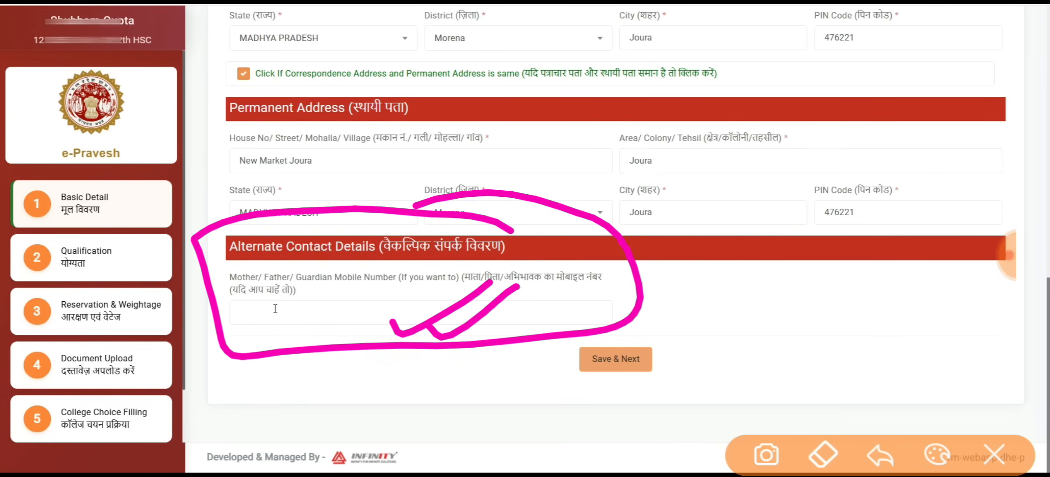
mouse_move(701, 334)
left_mouse_down()
mouse_move(776, 364)
mouse_move(524, 344)
left_mouse_up()
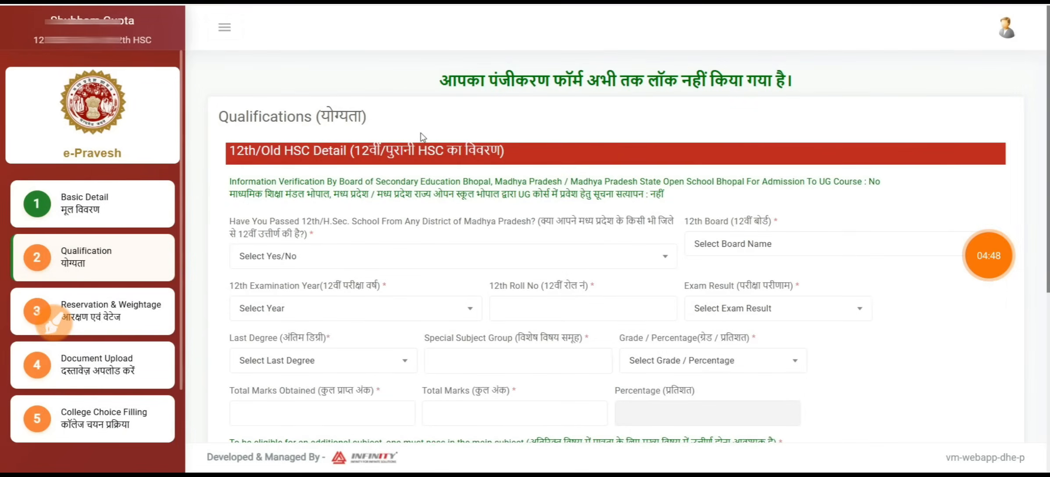
left_click(54, 323)
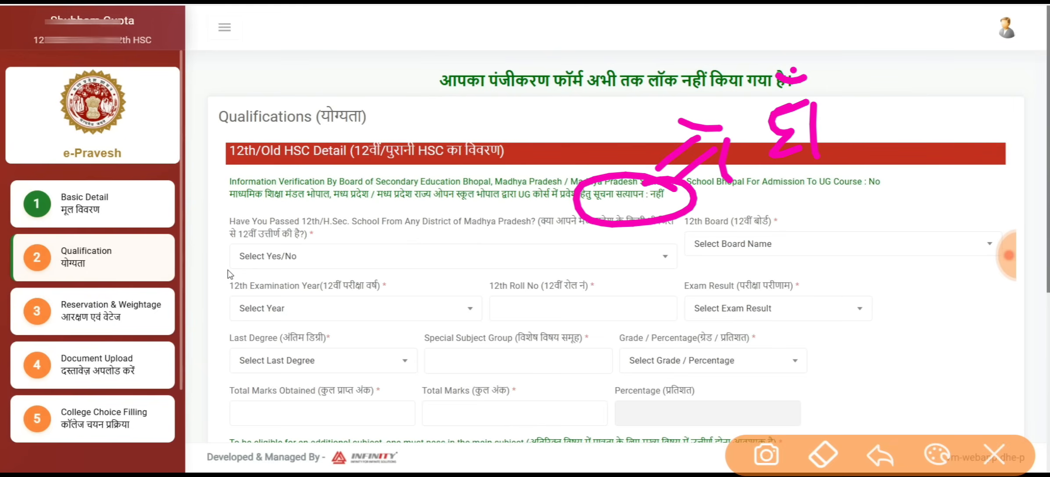
mouse_move(562, 299)
left_mouse_down()
mouse_move(616, 274)
mouse_move(626, 288)
left_mouse_up()
left_click_drag(602, 258, 625, 323)
left_click_drag(685, 243, 698, 294)
left_click_drag(695, 263, 764, 258)
mouse_move(792, 216)
left_mouse_down()
mouse_move(777, 253)
mouse_move(788, 253)
left_mouse_up()
mouse_move(816, 252)
left_mouse_down()
mouse_move(839, 197)
mouse_move(825, 221)
left_mouse_up()
mouse_move(731, 327)
left_mouse_down()
mouse_move(719, 355)
mouse_move(763, 344)
left_mouse_up()
mouse_move(803, 297)
left_mouse_down()
mouse_move(805, 306)
mouse_move(837, 306)
left_mouse_up()
mouse_move(842, 262)
left_mouse_down()
mouse_move(852, 316)
mouse_move(890, 261)
left_mouse_up()
left_click_drag(875, 289, 942, 277)
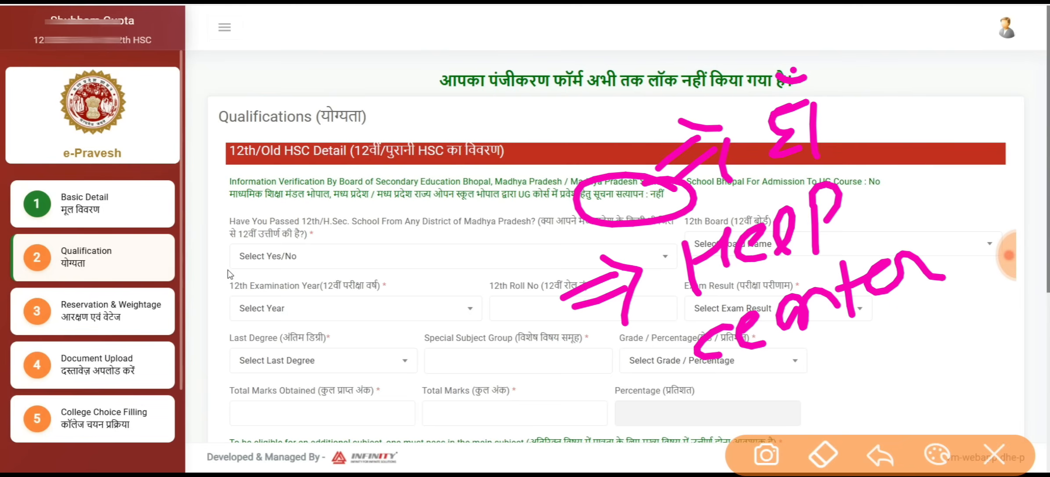
mouse_move(709, 377)
left_mouse_down()
mouse_move(722, 401)
mouse_move(716, 423)
left_mouse_up()
left_click_drag(741, 396, 779, 383)
left_click_drag(784, 353, 812, 377)
left_click_drag(808, 355, 809, 395)
mouse_move(491, 369)
left_mouse_down()
mouse_move(456, 394)
mouse_move(477, 416)
left_mouse_up()
left_click_drag(518, 377, 545, 366)
left_click_drag(562, 334, 554, 378)
left_click_drag(525, 426, 605, 377)
left_click_drag(607, 383, 551, 422)
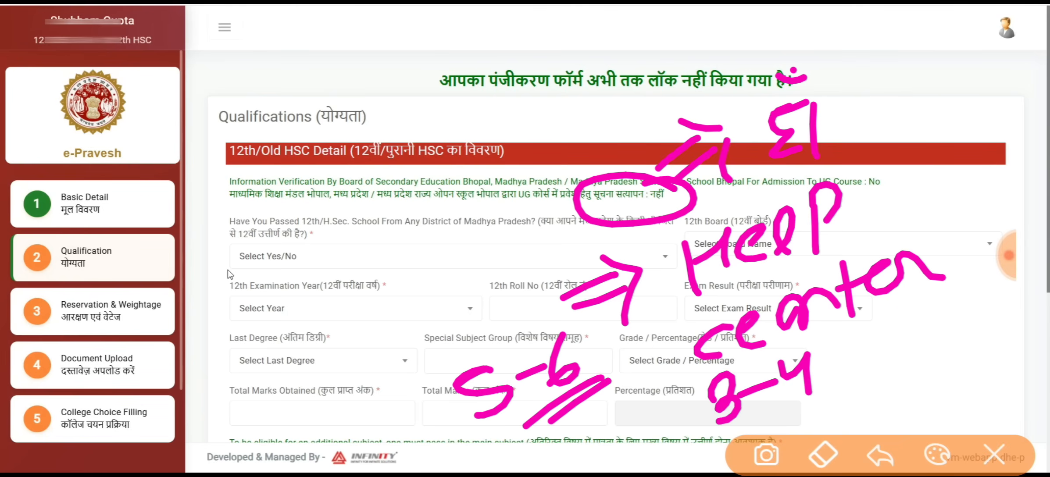
left_click_drag(441, 147, 417, 202)
left_click_drag(482, 140, 470, 141)
mouse_move(502, 167)
left_mouse_down()
mouse_move(514, 125)
mouse_move(548, 119)
left_mouse_up()
left_click_drag(575, 105, 594, 127)
mouse_move(603, 101)
left_mouse_down()
mouse_move(617, 132)
mouse_move(631, 101)
left_mouse_up()
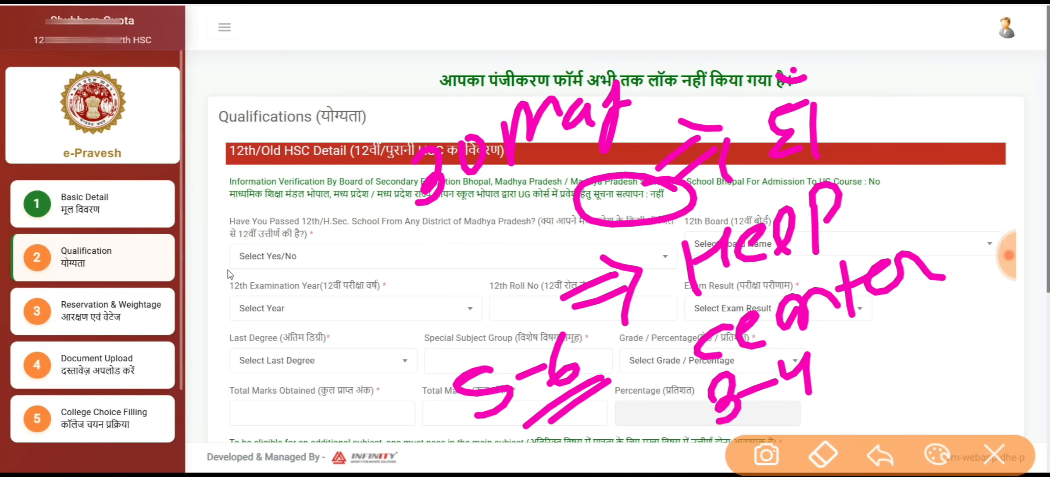
left_click_drag(689, 176, 614, 219)
left_click_drag(724, 184, 662, 215)
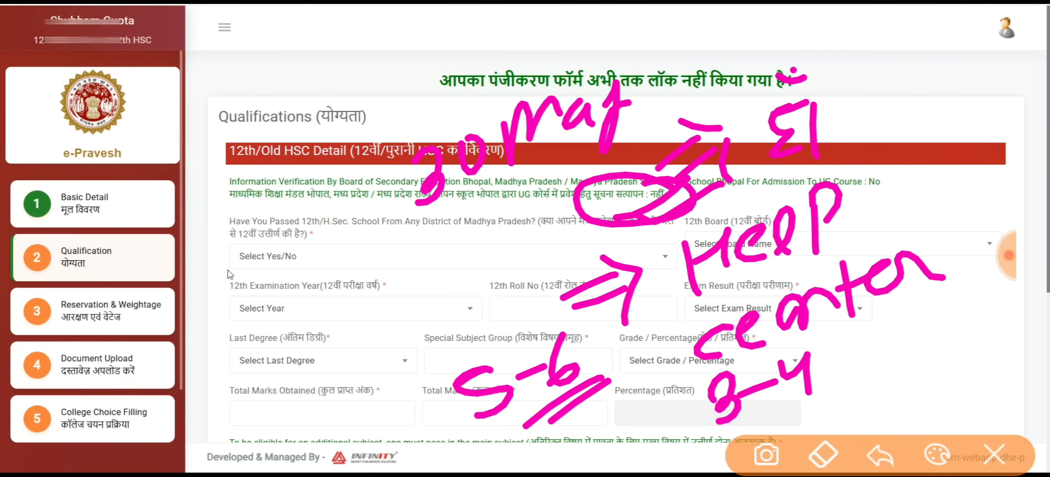
left_click(993, 455)
left_click(1009, 255)
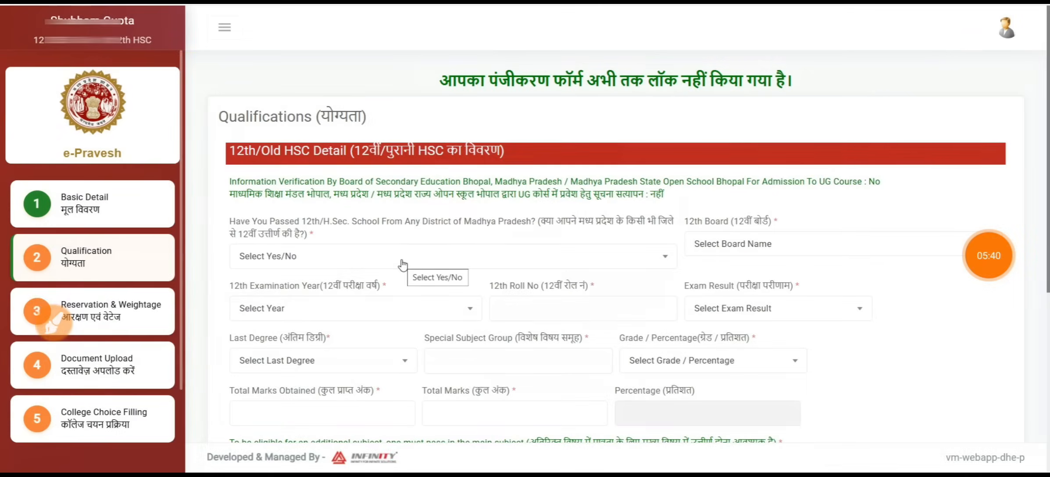
left_click_drag(517, 239, 674, 231)
mouse_move(302, 202)
left_mouse_down()
mouse_move(207, 277)
mouse_move(570, 276)
mouse_move(684, 206)
mouse_move(232, 202)
left_mouse_up()
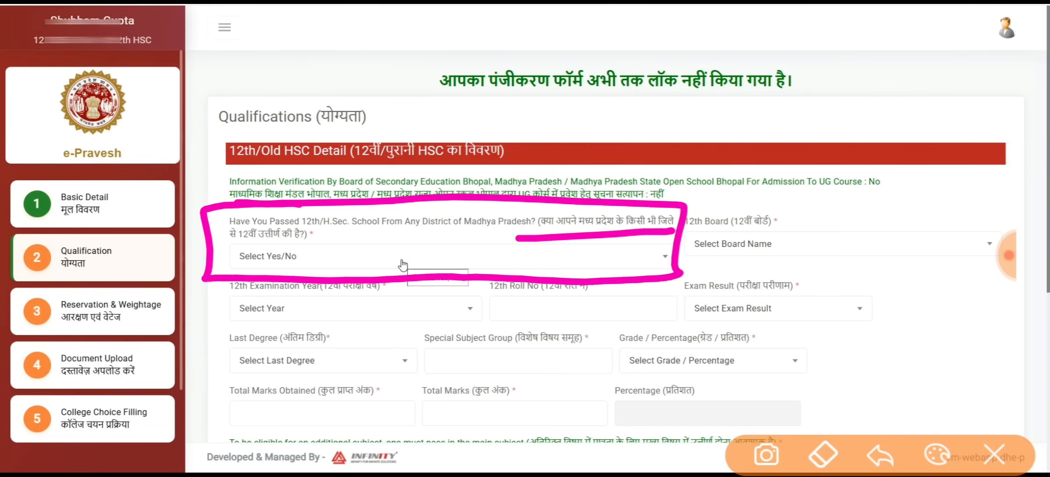
left_click_drag(473, 239, 536, 215)
left_click_drag(500, 257, 573, 215)
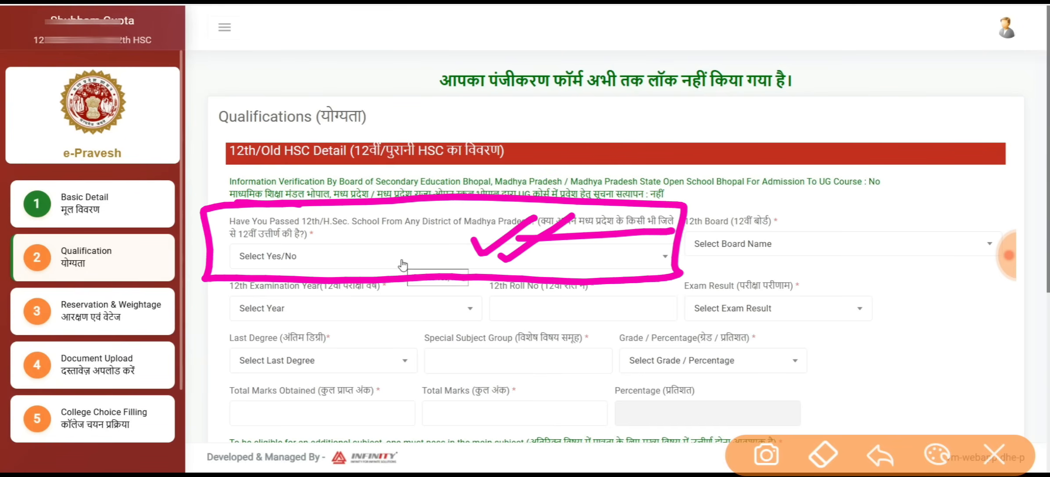
left_click(994, 455)
left_click(1008, 255)
left_click(968, 179)
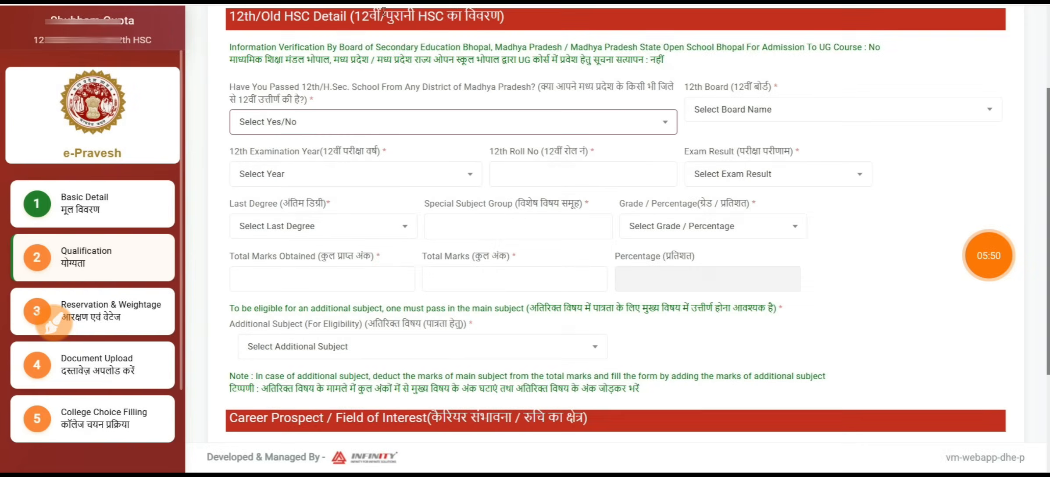
Answer Yes to the question about having passed 12th from a district of Madhya Pradesh
left_click(352, 127)
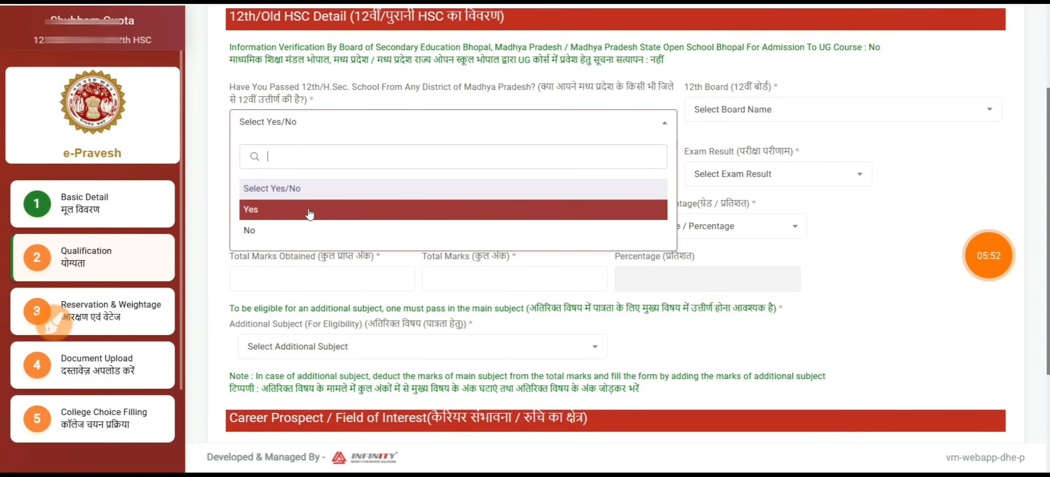
left_click(305, 231)
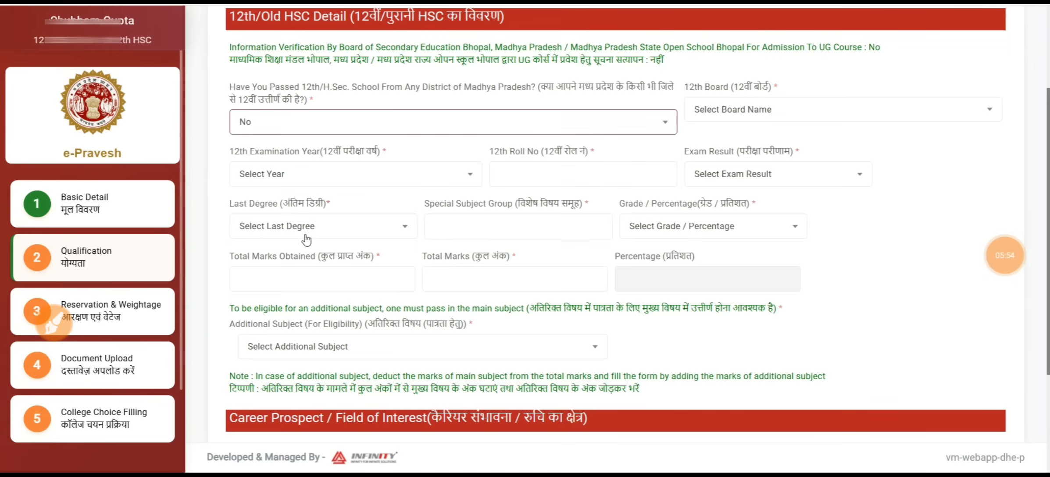
left_click(404, 125)
left_click(277, 209)
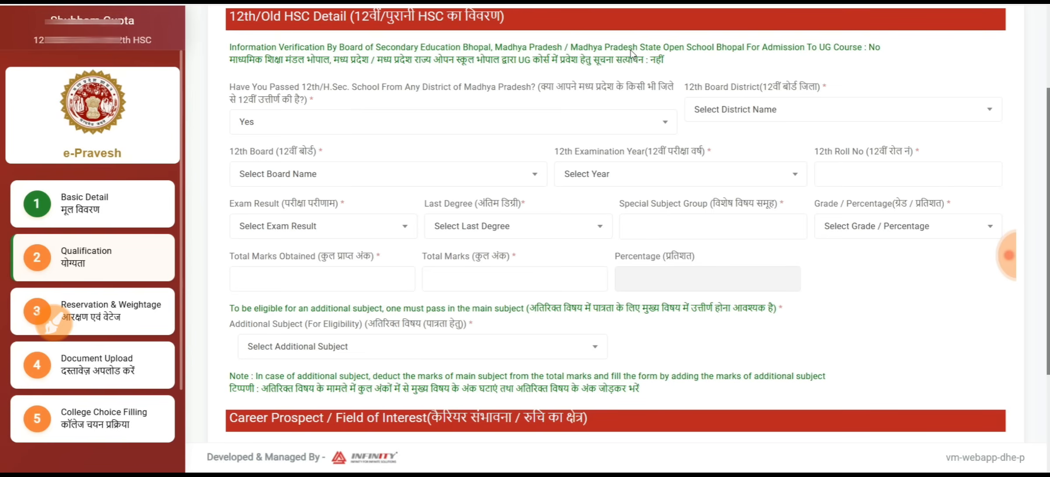
left_click(766, 113)
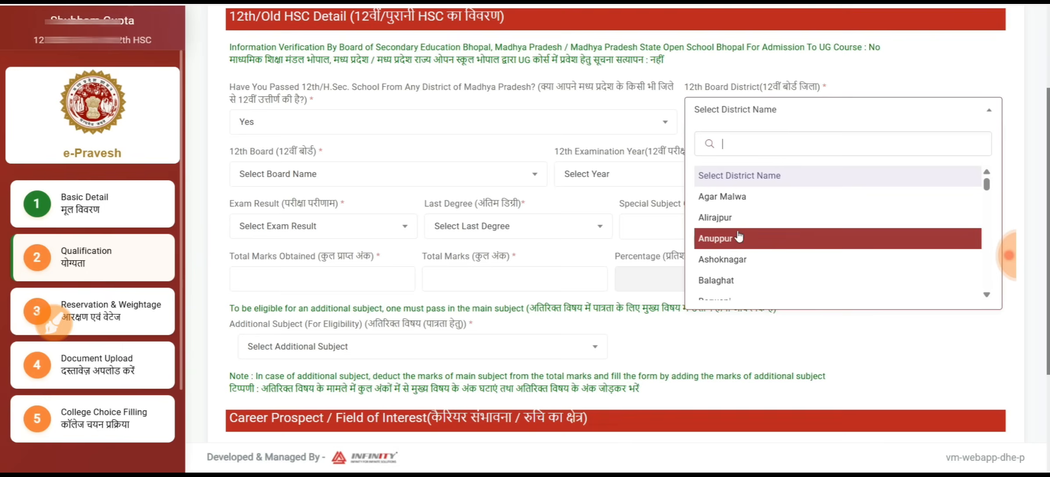
left_click(635, 91)
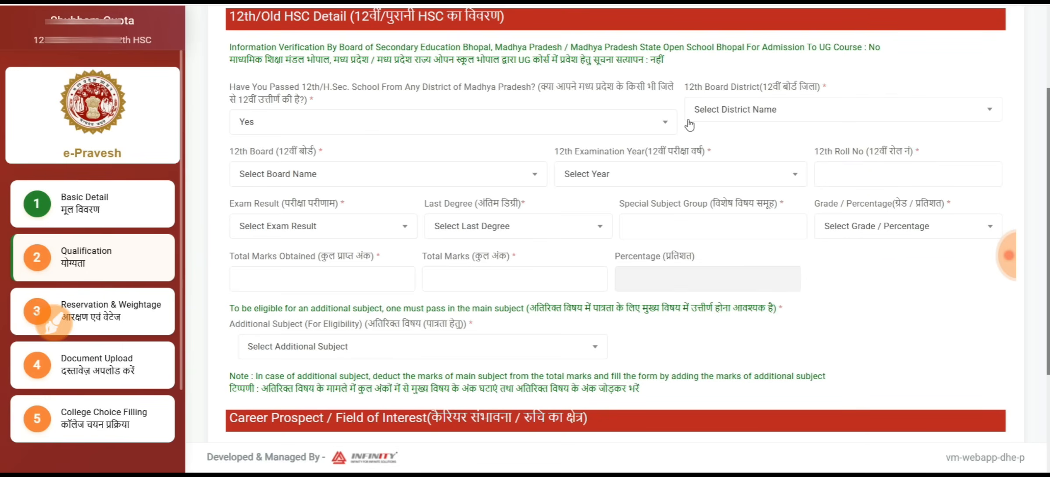
Set the 12th board to Madhya Pradesh Board of Secondary Education (MPBSE) and the examination year to 2025
left_click(342, 178)
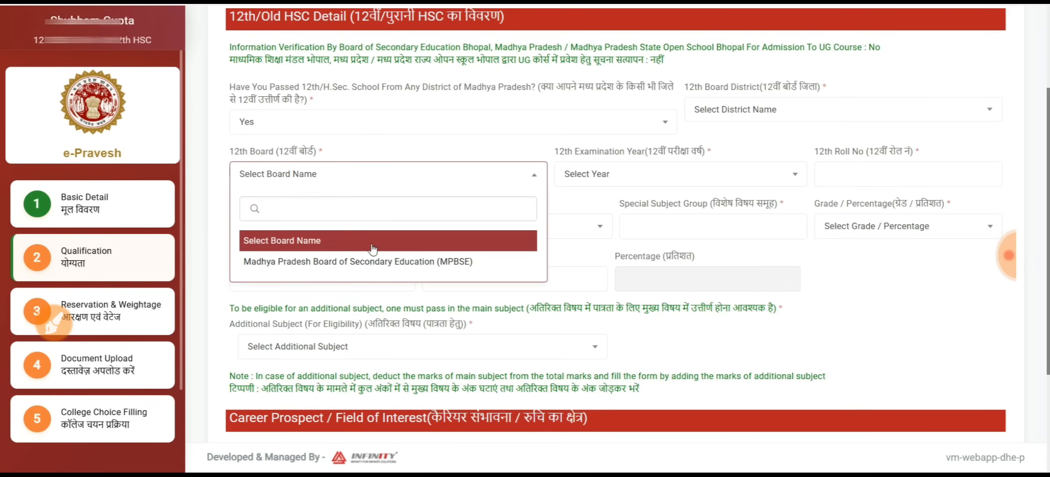
left_click(382, 262)
left_click(635, 181)
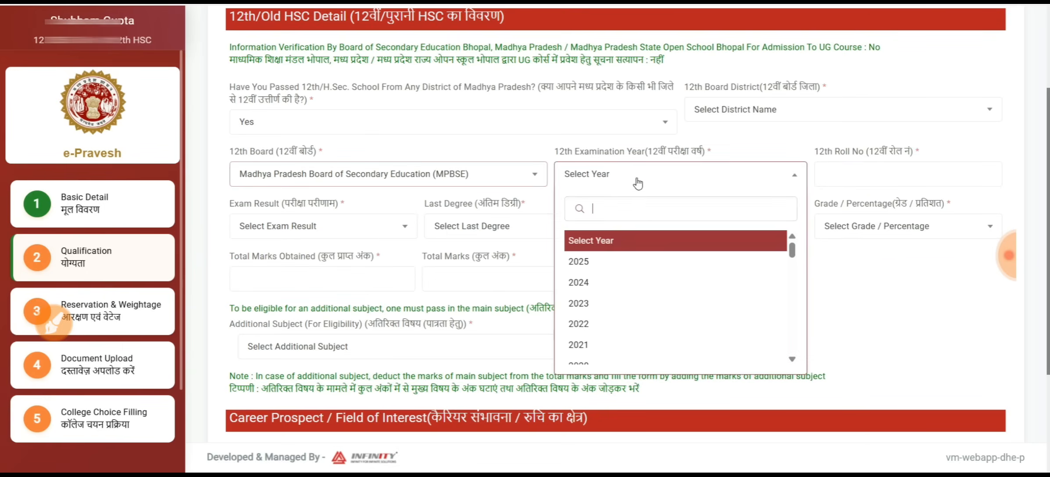
left_click(632, 263)
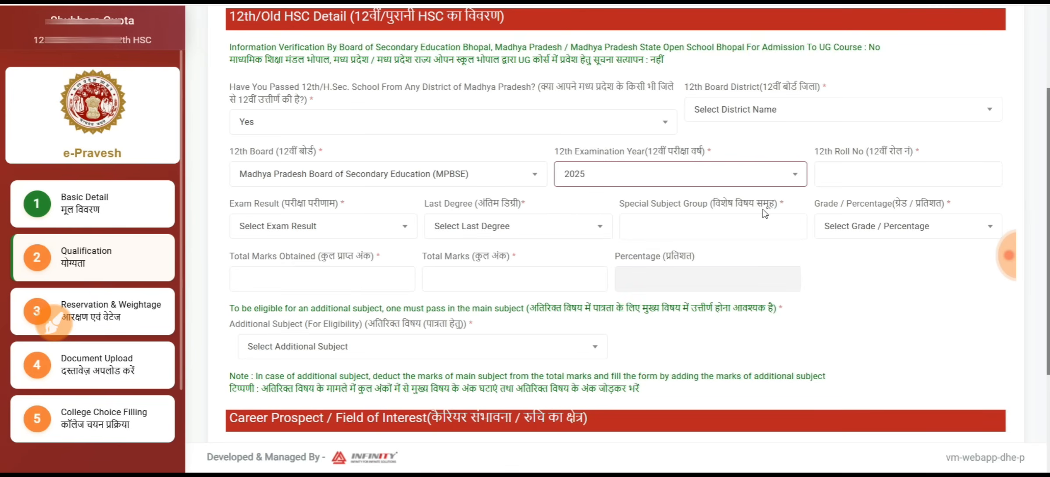
Set the exam result to Declared and the last degree to 12th in the HSC details
left_click(325, 227)
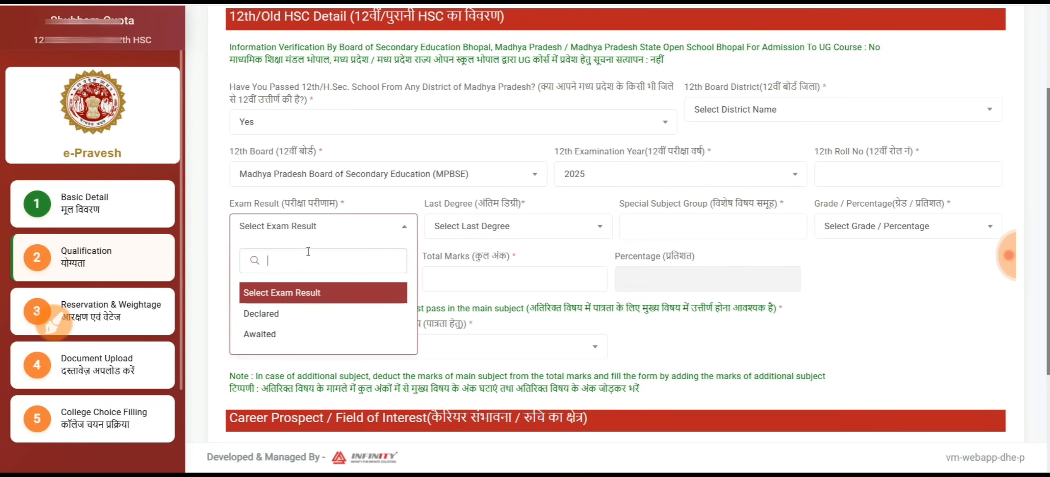
left_click(285, 315)
left_click(468, 229)
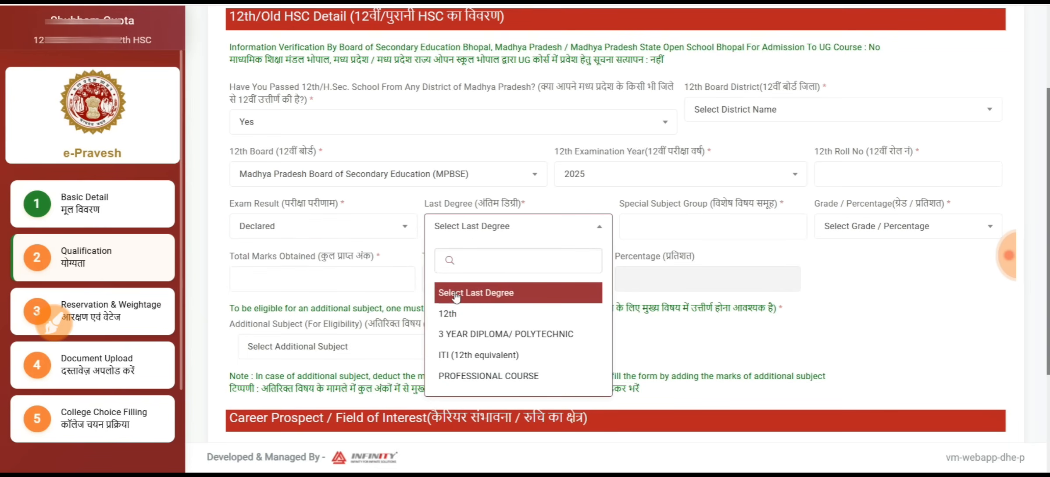
left_click(475, 315)
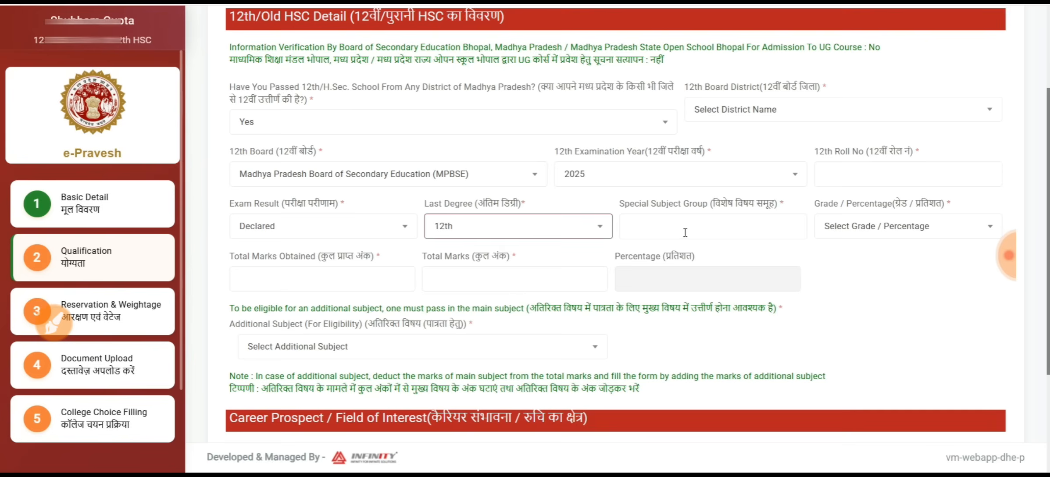
Choose MATHS GROUP as the special subject group for the 12th qualification
left_click(689, 226)
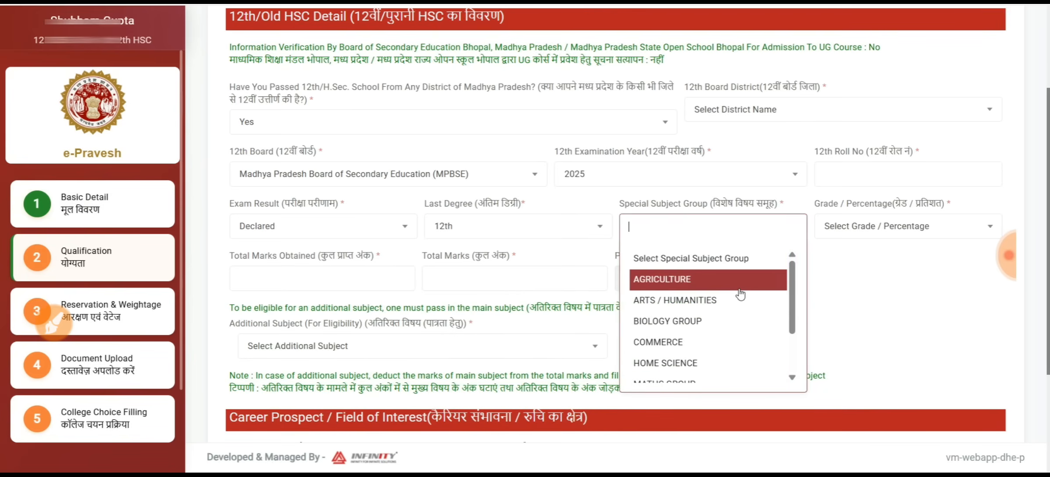
scroll(724, 346, "down", 2)
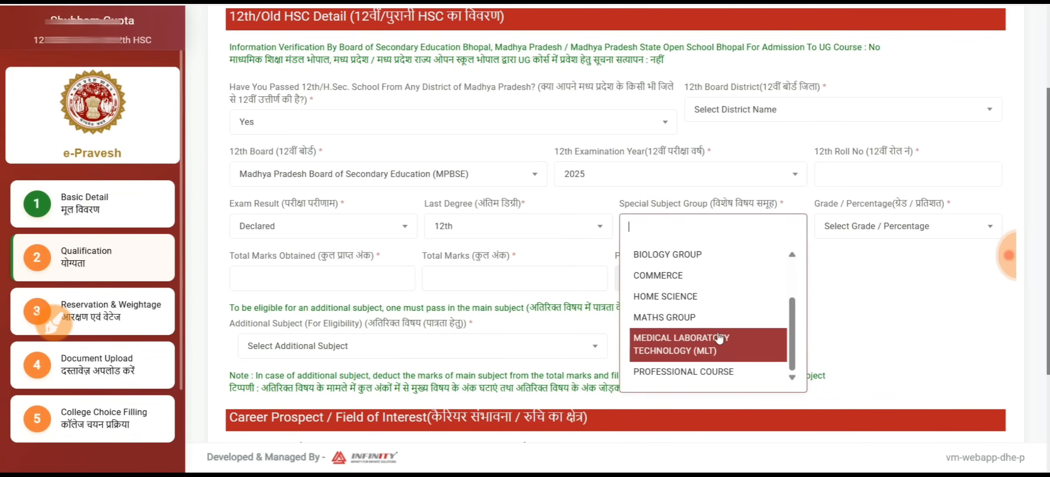
left_click(702, 318)
Set the grade or percentage option to Percentage and enter 300 marks obtained out of 500 total marks
left_click(894, 223)
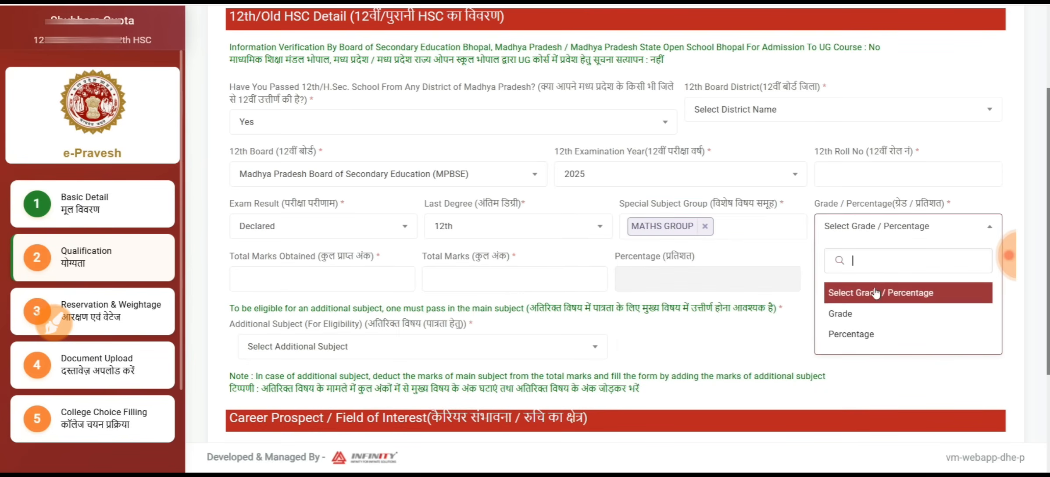
left_click(857, 312)
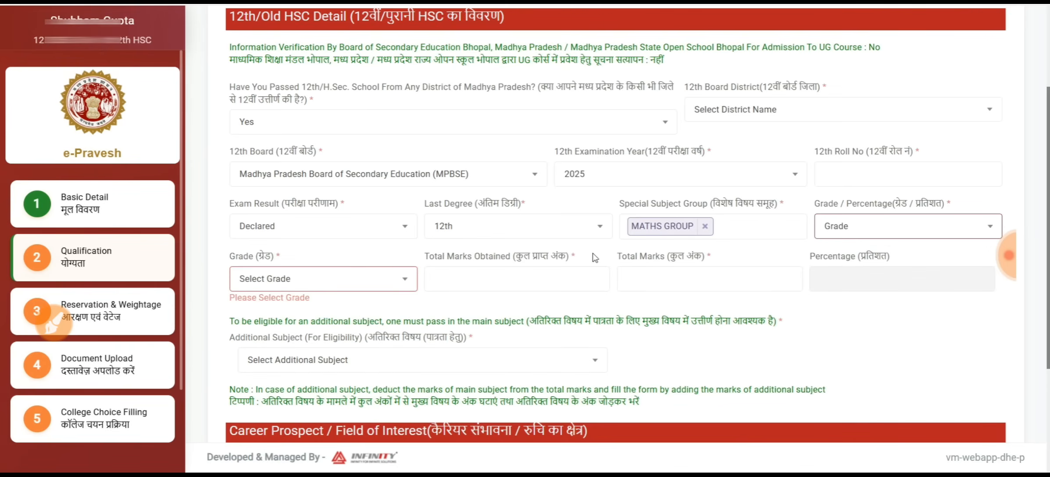
left_click(828, 232)
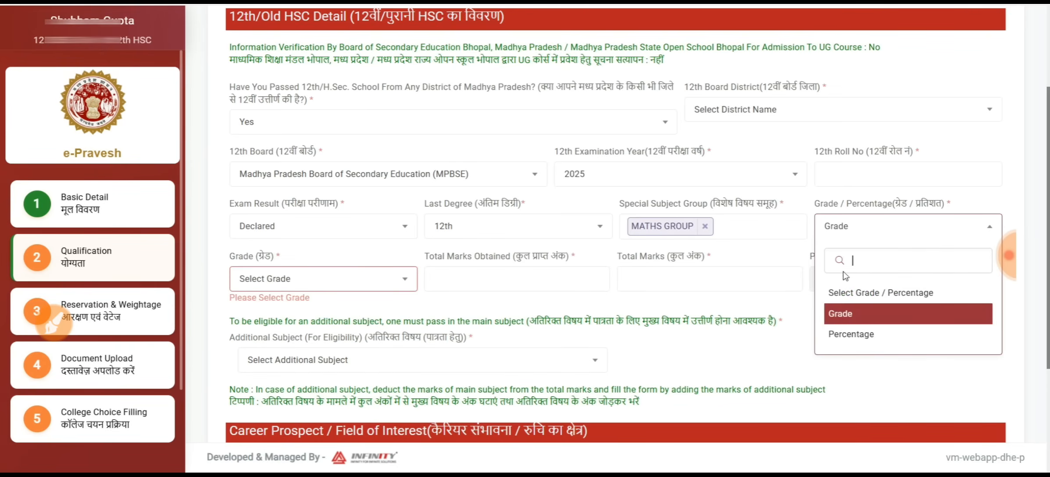
left_click(849, 334)
left_click(334, 279)
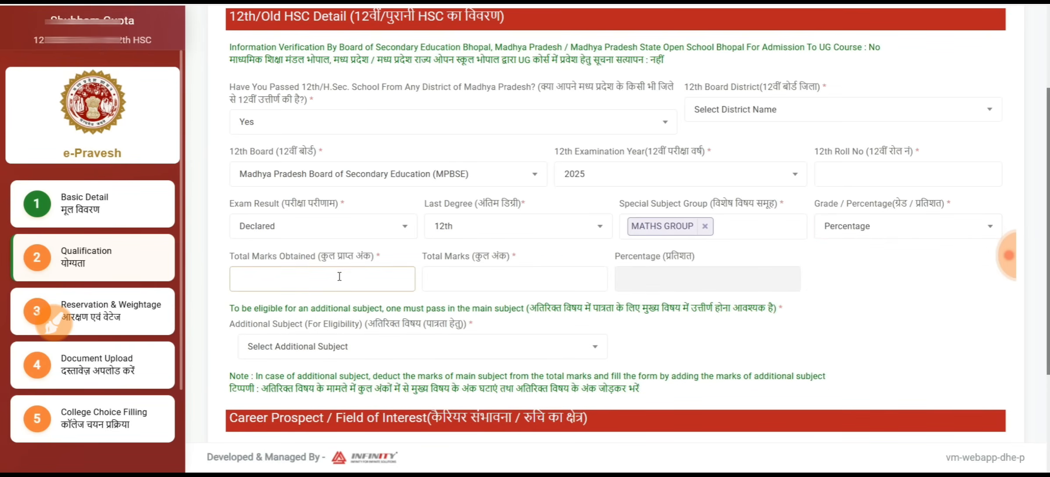
type("300")
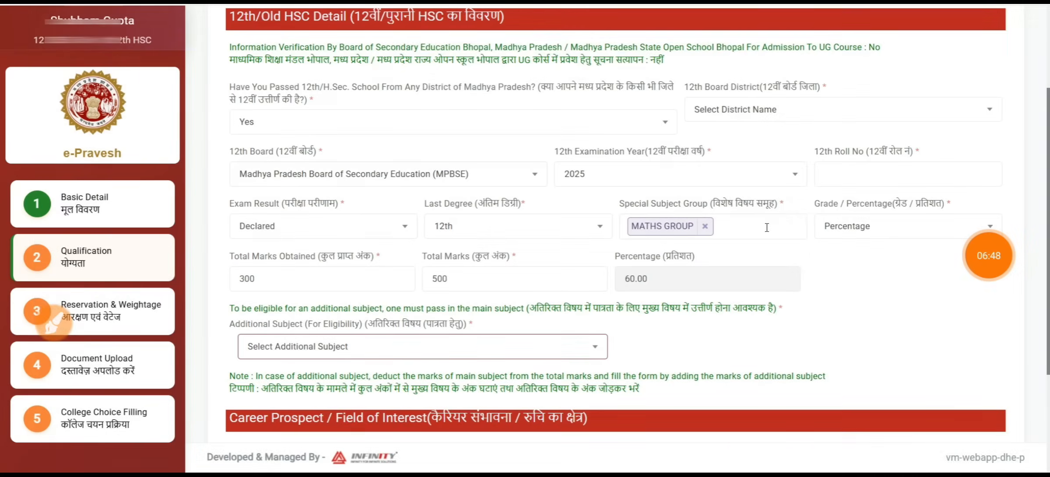
mouse_move(275, 275)
left_mouse_down()
mouse_move(357, 265)
mouse_move(386, 248)
left_mouse_up()
mouse_move(544, 244)
left_mouse_down()
mouse_move(399, 272)
mouse_move(516, 226)
left_mouse_up()
mouse_move(763, 254)
left_mouse_down()
mouse_move(752, 251)
mouse_move(772, 263)
mouse_move(683, 230)
left_mouse_up()
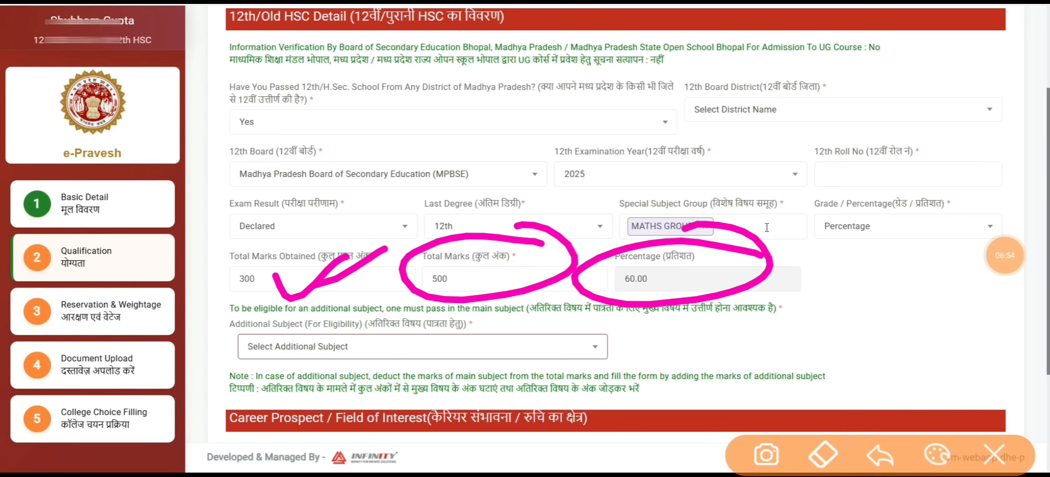
mouse_move(219, 149)
left_mouse_down()
mouse_move(473, 163)
mouse_move(452, 77)
mouse_move(274, 162)
mouse_move(306, 162)
left_mouse_up()
mouse_move(685, 38)
left_mouse_down()
mouse_move(660, 41)
mouse_move(713, 35)
mouse_move(664, 36)
left_mouse_up()
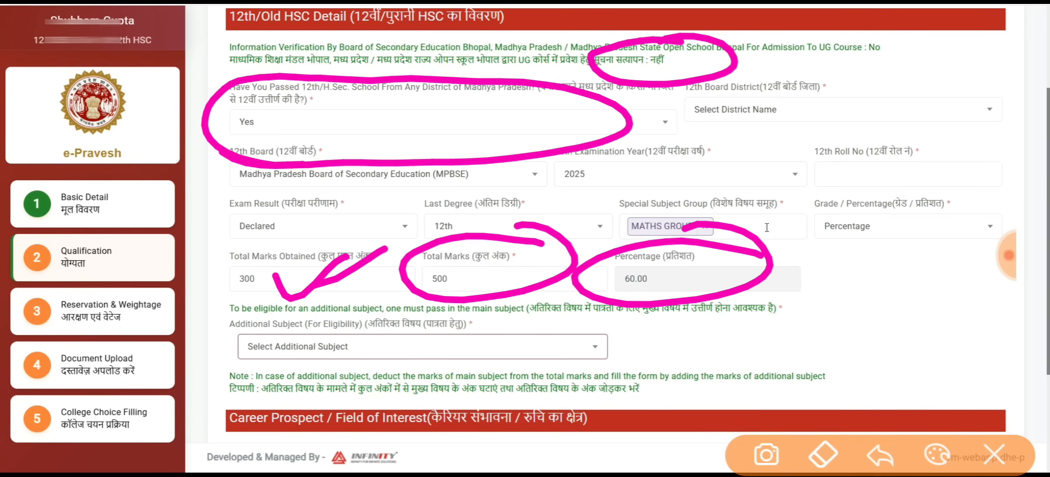
left_click(993, 454)
left_click(53, 321)
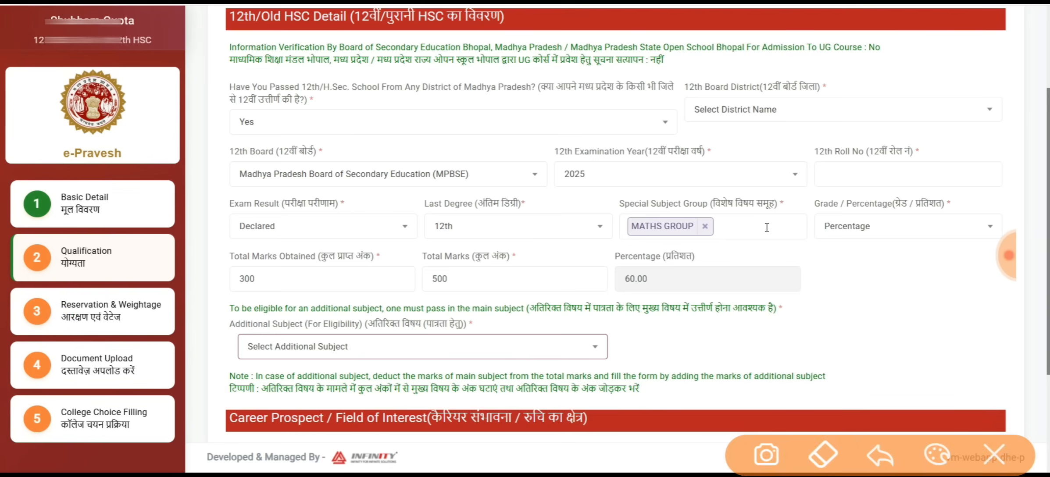
left_click_drag(445, 207, 475, 240)
left_click_drag(495, 186, 494, 187)
left_click_drag(521, 174, 535, 224)
left_click_drag(564, 165, 547, 215)
left_click_drag(583, 189, 615, 171)
mouse_move(654, 143)
left_mouse_down()
mouse_move(648, 189)
mouse_move(672, 174)
left_mouse_up()
left_click_drag(697, 148, 750, 162)
left_click_drag(791, 132, 767, 177)
mouse_move(406, 300)
left_mouse_down()
mouse_move(658, 107)
mouse_move(545, 243)
left_mouse_up()
left_click_drag(699, 245, 677, 298)
left_click_drag(654, 253, 692, 276)
left_click_drag(741, 243, 728, 292)
left_click_drag(768, 232, 740, 287)
mouse_move(436, 192)
left_mouse_down()
mouse_move(397, 127)
mouse_move(363, 127)
left_mouse_up()
mouse_move(357, 84)
left_mouse_down()
mouse_move(365, 115)
mouse_move(407, 105)
left_mouse_up()
mouse_move(422, 70)
left_mouse_down()
mouse_move(434, 65)
mouse_move(421, 109)
left_mouse_up()
left_click_drag(443, 68, 456, 74)
left_click_drag(468, 65, 472, 102)
mouse_move(283, 204)
left_mouse_down()
mouse_move(298, 255)
mouse_move(320, 175)
left_mouse_up()
left_click_drag(350, 151, 348, 153)
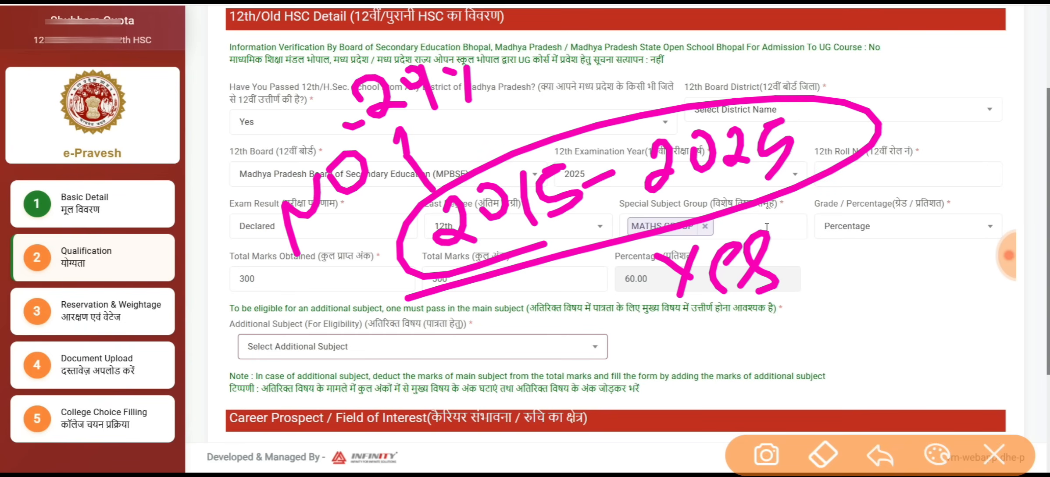
left_click_drag(554, 105, 600, 80)
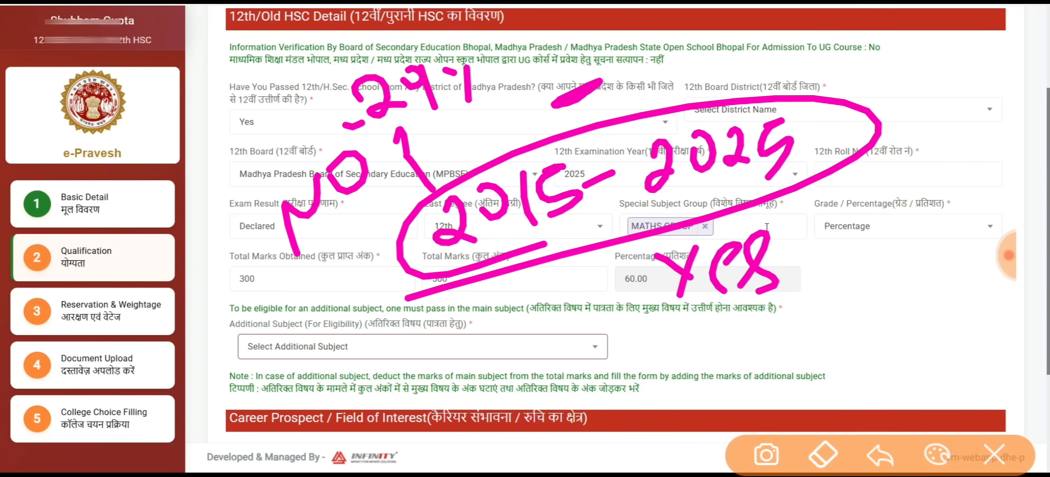
left_click_drag(601, 81, 714, 53)
left_click(993, 454)
left_click(1007, 255)
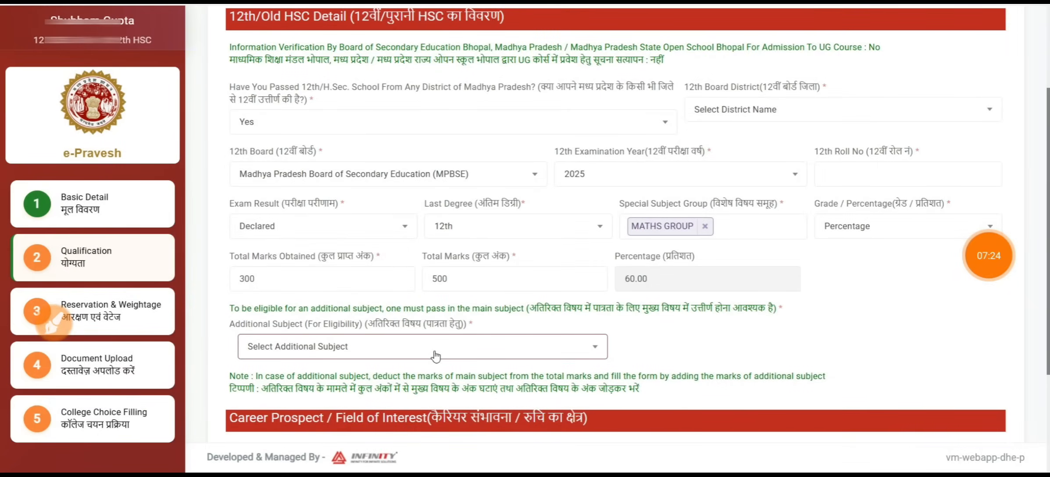
left_click(54, 323)
mouse_move(391, 310)
left_mouse_down()
mouse_move(282, 317)
mouse_move(535, 301)
mouse_move(251, 339)
left_mouse_up()
left_click(993, 455)
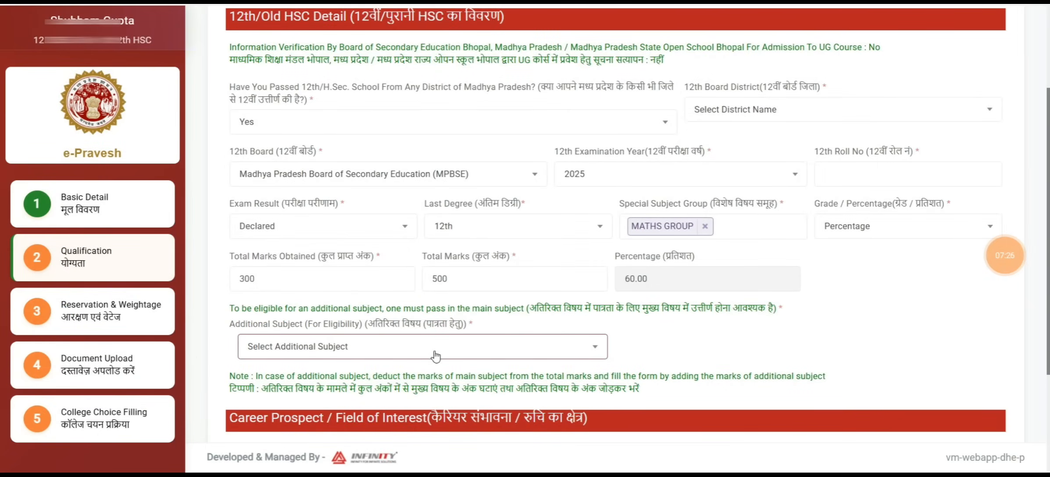
left_click(54, 324)
mouse_move(446, 241)
left_mouse_down()
mouse_move(461, 165)
mouse_move(556, 136)
left_mouse_up()
left_click_drag(572, 99, 609, 154)
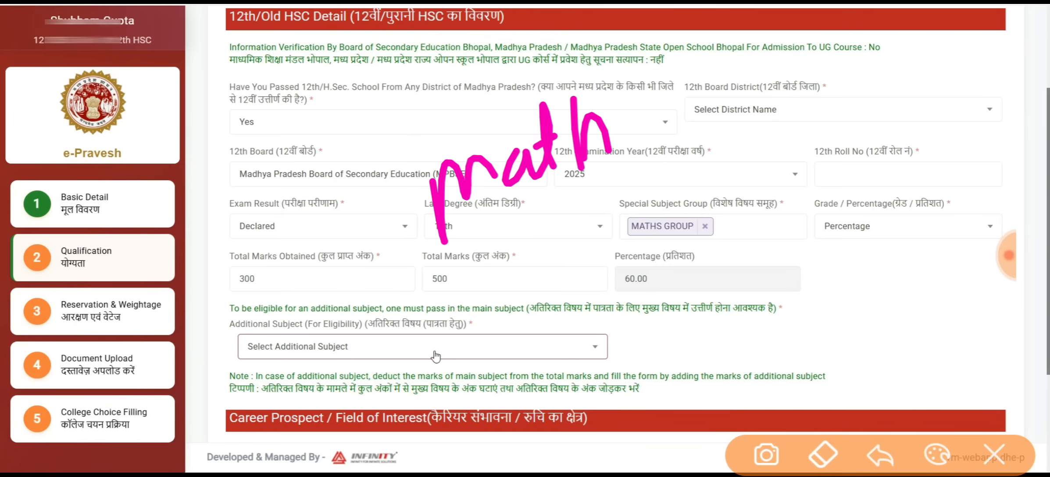
left_click_drag(618, 209, 640, 250)
left_click_drag(657, 206, 668, 237)
left_click(659, 187)
left_click_drag(442, 264, 768, 137)
left_click_drag(420, 335, 508, 304)
left_click_drag(457, 346, 527, 311)
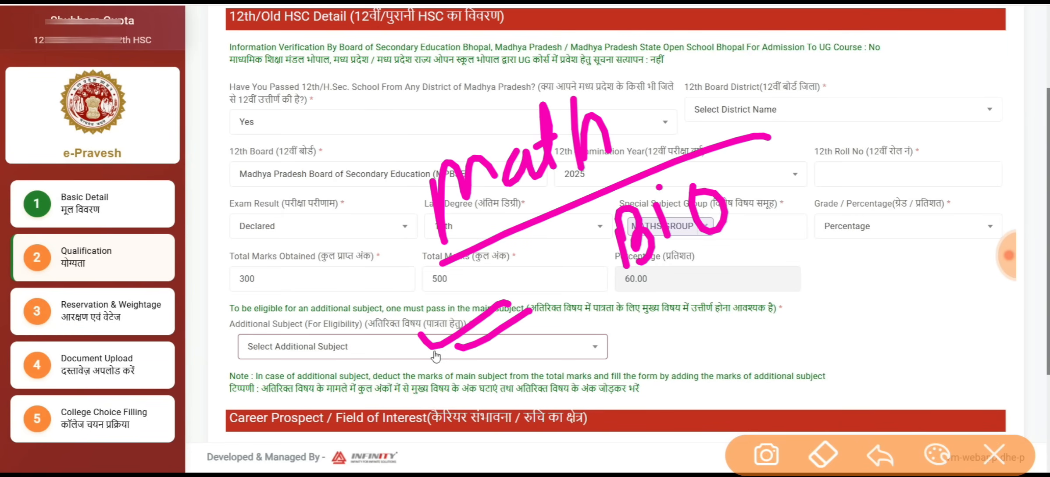
left_click(993, 455)
left_click(1006, 255)
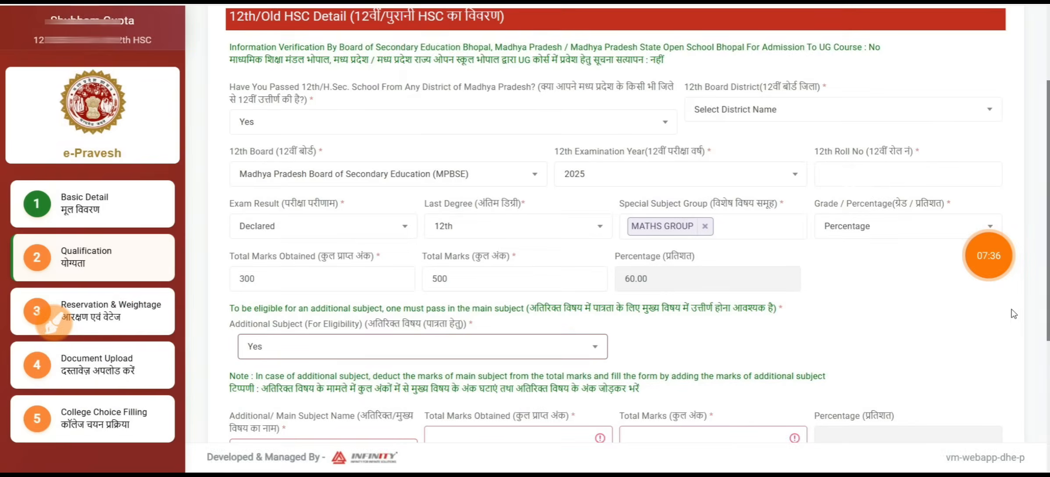
Choose Maths as the additional/main subject name and place the cursor in its obtained marks field
scroll(584, 333, "down", 5)
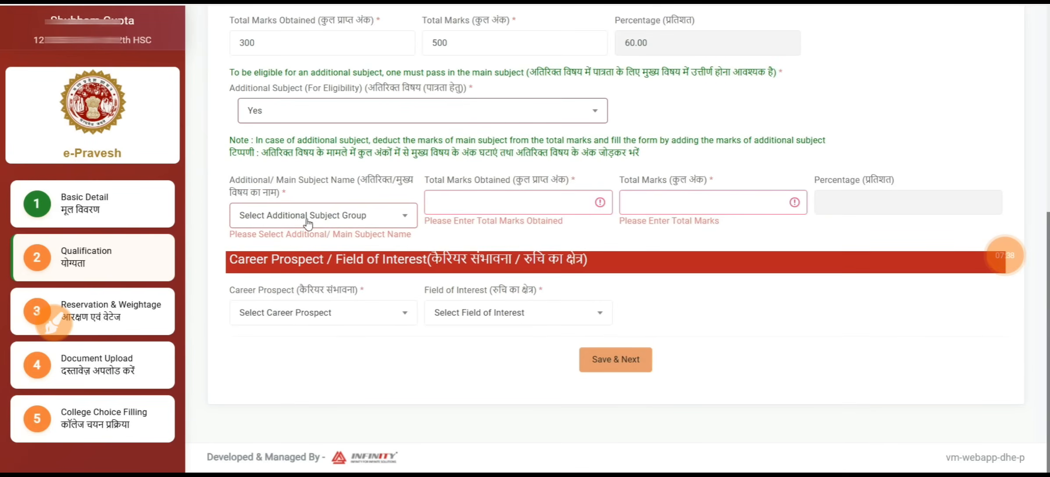
left_click(327, 219)
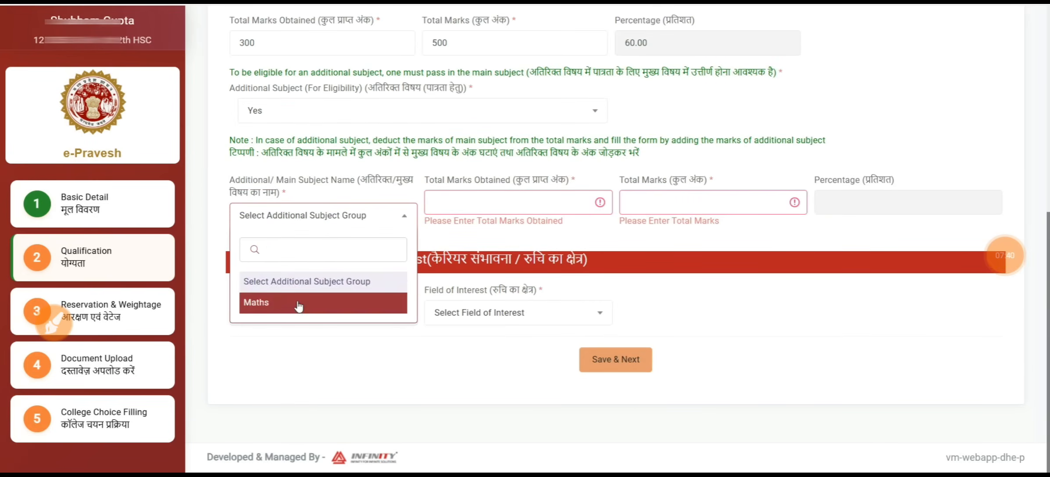
left_click(281, 303)
left_click(452, 219)
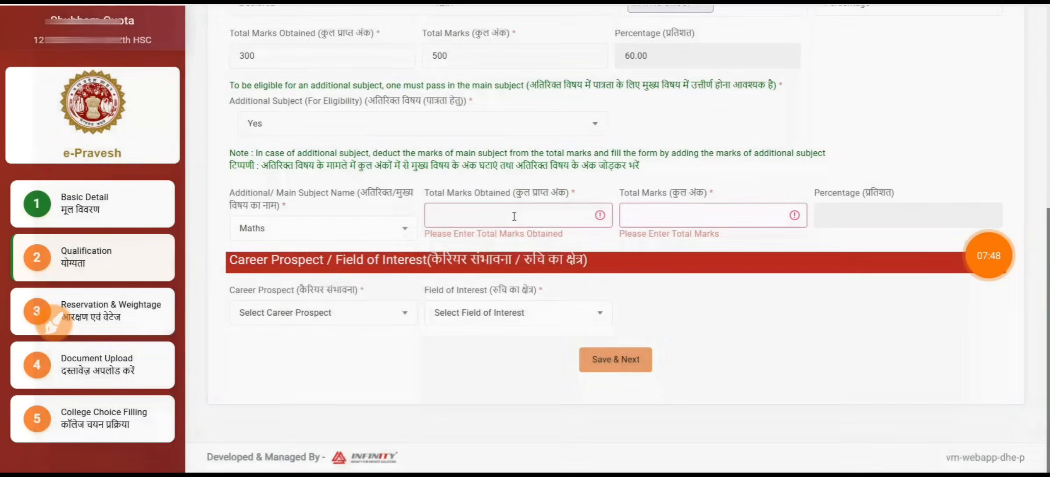
left_click_drag(248, 186, 558, 189)
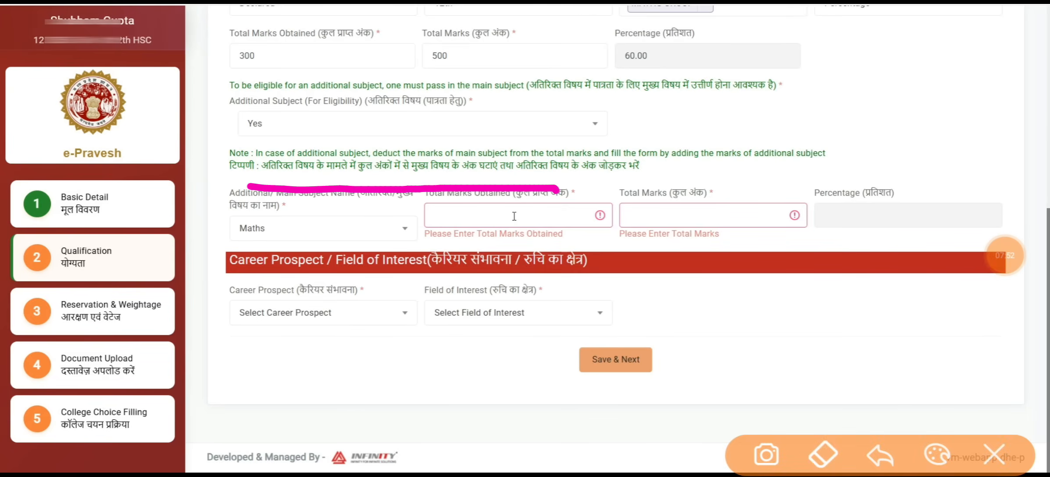
mouse_move(559, 193)
left_mouse_down()
mouse_move(692, 169)
mouse_move(210, 171)
mouse_move(316, 193)
left_mouse_up()
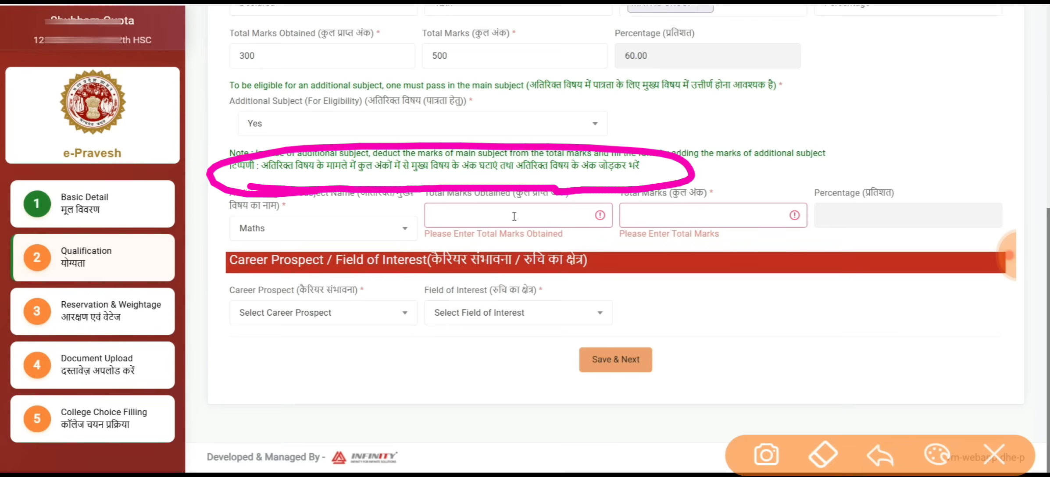
mouse_move(722, 156)
left_mouse_down()
mouse_move(756, 126)
mouse_move(790, 116)
left_mouse_up()
left_click_drag(823, 82, 828, 115)
left_click_drag(853, 50, 849, 115)
mouse_move(831, 83)
left_mouse_down()
mouse_move(867, 74)
mouse_move(894, 103)
left_mouse_up()
left_click_drag(710, 164, 923, 122)
left_click_drag(693, 178, 930, 133)
mouse_move(727, 180)
left_mouse_down()
mouse_move(740, 69)
mouse_move(919, 146)
left_mouse_up()
left_click_drag(417, 228, 364, 313)
mouse_move(339, 367)
left_mouse_down()
mouse_move(318, 261)
mouse_move(417, 227)
left_mouse_up()
mouse_move(450, 193)
left_mouse_down()
mouse_move(330, 342)
mouse_move(311, 344)
left_mouse_up()
mouse_move(505, 237)
left_mouse_down()
mouse_move(443, 263)
mouse_move(528, 236)
left_mouse_up()
left_click_drag(493, 221, 529, 237)
left_click_drag(529, 237, 502, 287)
left_click_drag(726, 177, 732, 191)
left_click_drag(732, 191, 820, 156)
left_click_drag(934, 90, 941, 127)
left_click_drag(941, 128, 978, 56)
left_click_drag(956, 101, 1049, 156)
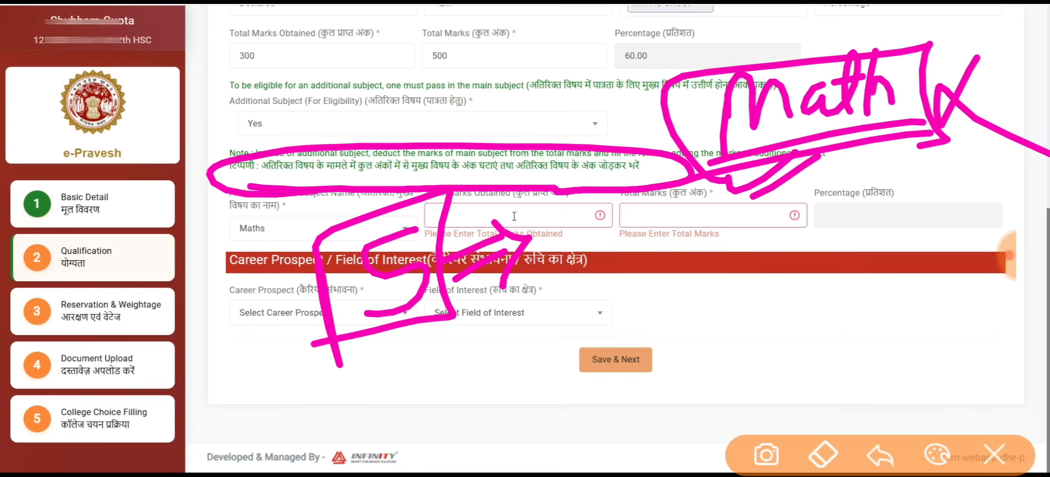
left_click_drag(760, 116, 840, 86)
left_click_drag(743, 132, 864, 107)
left_click_drag(787, 182, 790, 237)
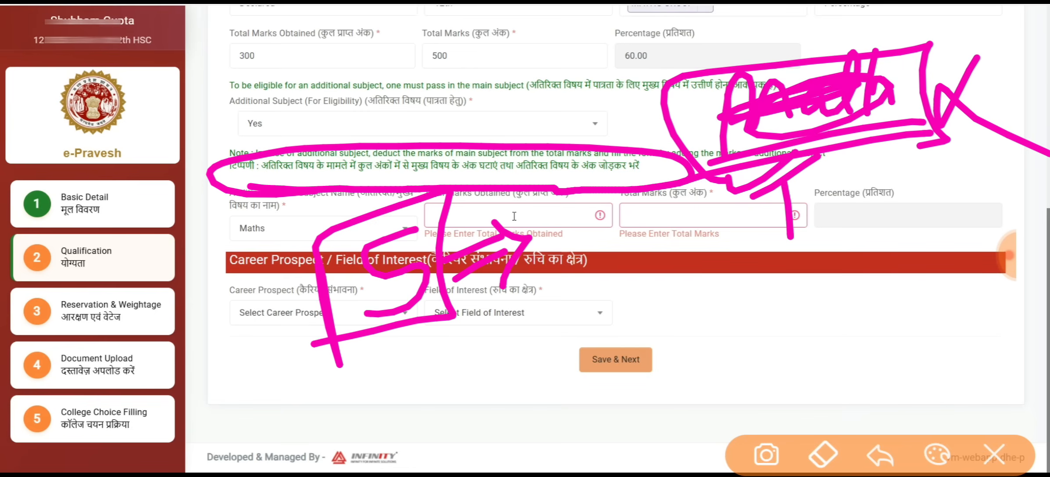
left_click_drag(790, 167, 793, 250)
left_click_drag(837, 177, 832, 226)
left_click(844, 152)
mouse_move(862, 176)
left_mouse_down()
mouse_move(852, 217)
mouse_move(866, 168)
left_mouse_up()
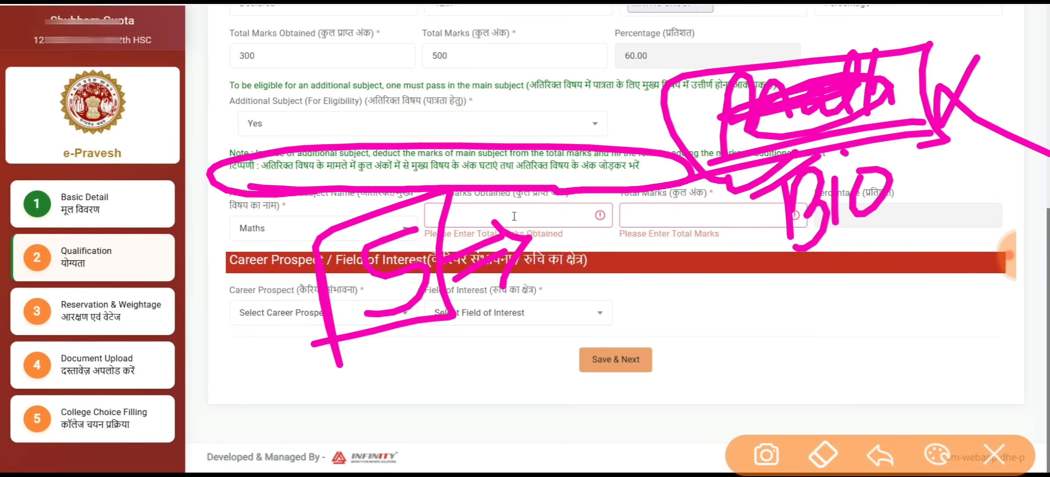
left_click(994, 455)
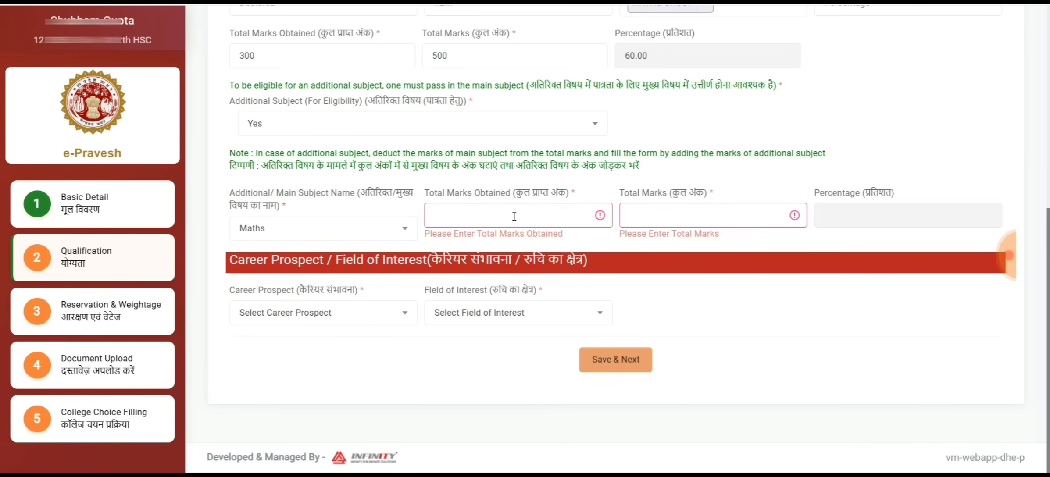
left_click(53, 322)
mouse_move(221, 81)
left_mouse_down()
mouse_move(317, 64)
mouse_move(212, 87)
mouse_move(315, 71)
left_mouse_up()
mouse_move(413, 83)
left_mouse_down()
mouse_move(551, 62)
mouse_move(491, 72)
left_mouse_up()
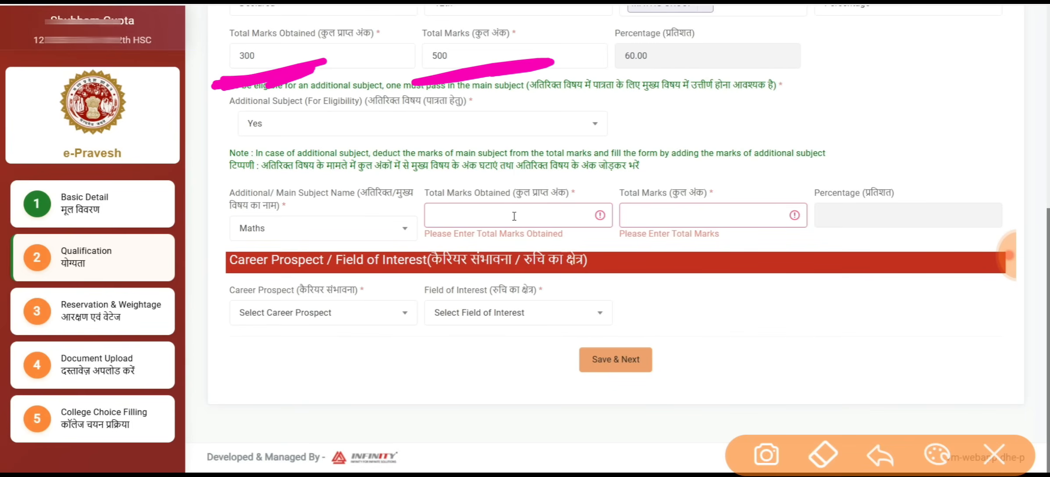
left_click_drag(450, 199, 451, 245)
mouse_move(509, 205)
left_mouse_down()
mouse_move(487, 226)
mouse_move(488, 244)
left_mouse_up()
left_click_drag(521, 208, 522, 206)
mouse_move(683, 205)
left_mouse_down()
mouse_move(646, 219)
mouse_move(651, 240)
left_mouse_up()
left_click_drag(698, 205, 703, 226)
left_click_drag(738, 196, 741, 216)
left_click_drag(869, 223, 945, 202)
left_click_drag(904, 238, 982, 210)
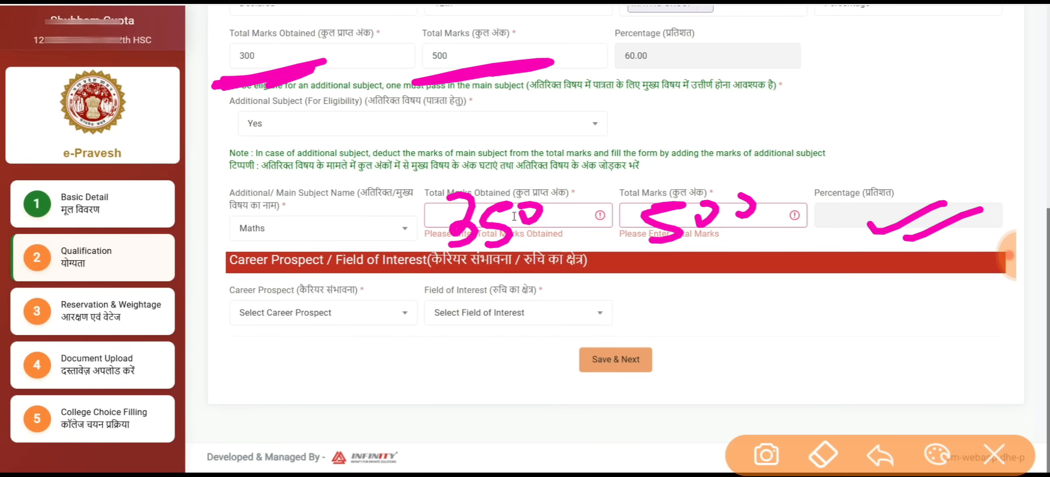
mouse_move(341, 197)
left_mouse_down()
mouse_move(741, 167)
mouse_move(450, 204)
left_mouse_up()
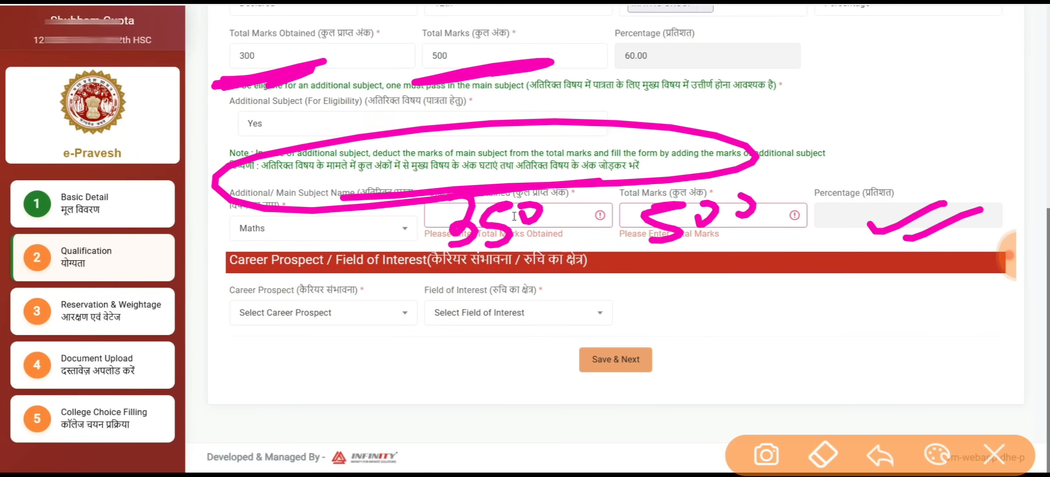
left_click_drag(316, 116, 384, 101)
left_click_drag(342, 133, 445, 85)
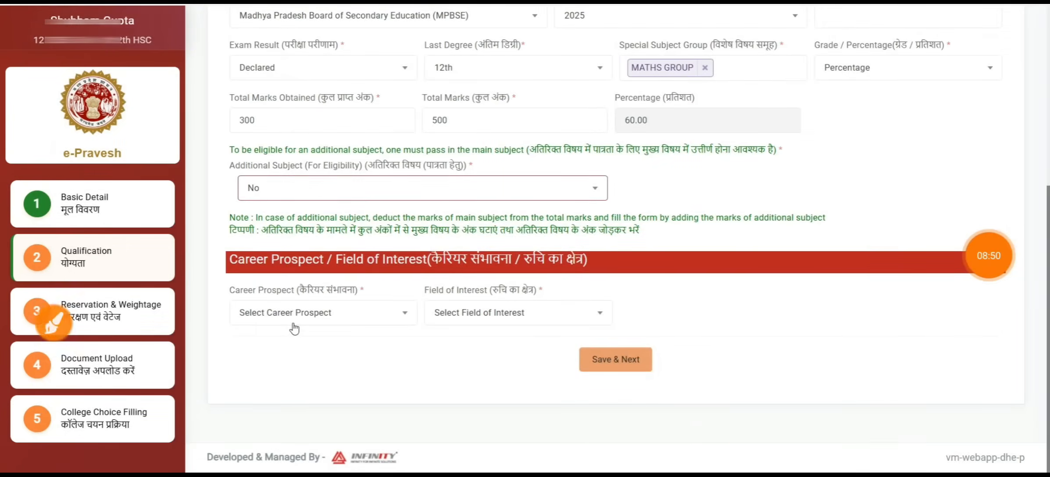
left_click(54, 322)
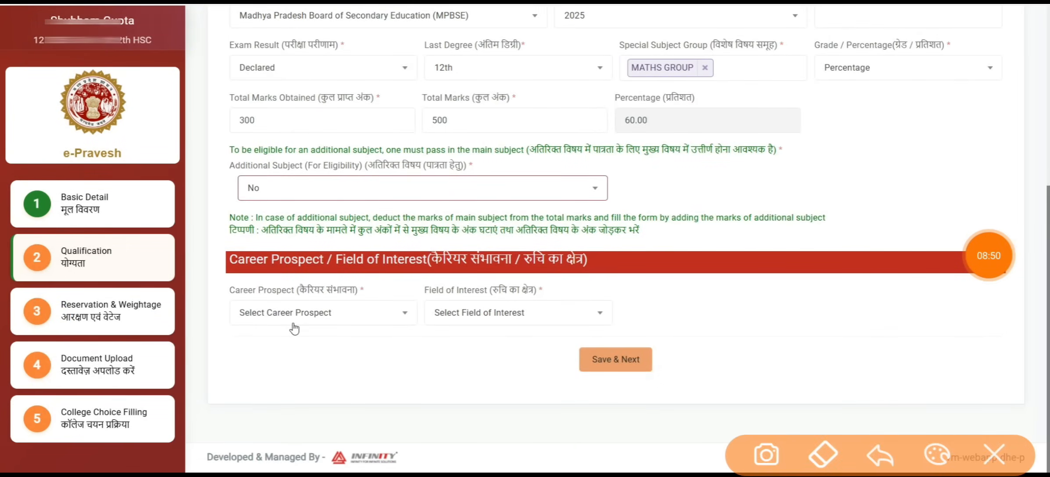
mouse_move(619, 245)
left_mouse_down()
mouse_move(601, 245)
mouse_move(653, 292)
mouse_move(583, 237)
left_mouse_up()
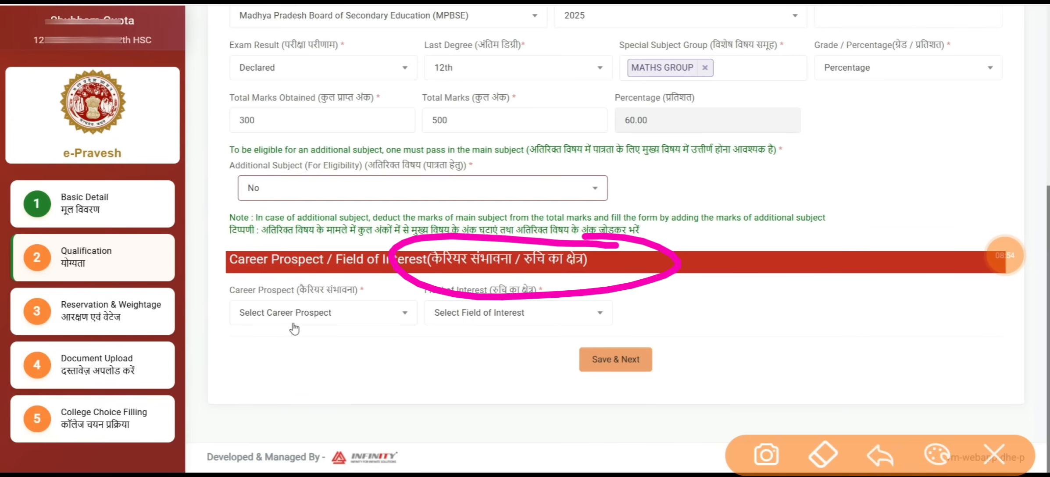
left_click_drag(276, 356, 351, 314)
left_click_drag(302, 375, 392, 322)
mouse_move(328, 297)
left_mouse_down()
mouse_move(397, 315)
mouse_move(259, 295)
left_mouse_up()
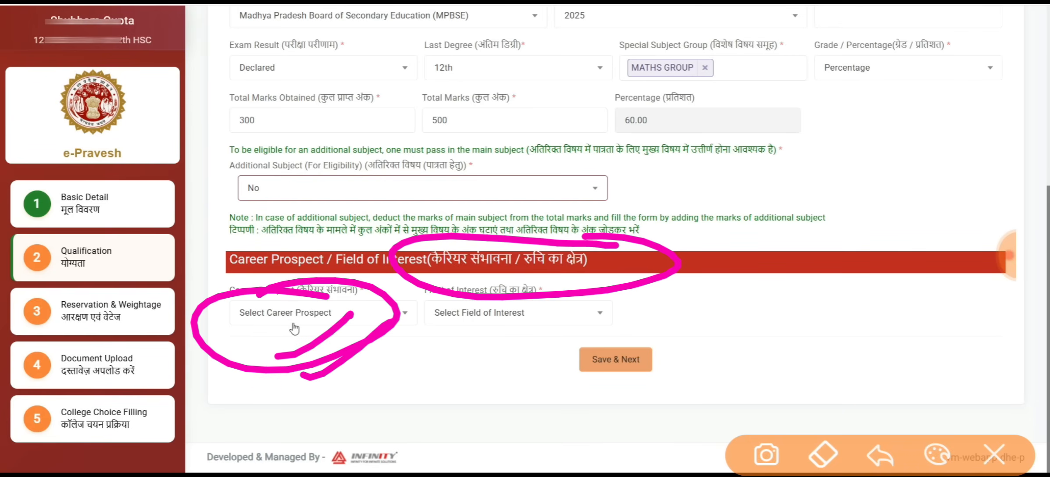
Choose GOVERNMENT JOB as the career prospect and Civil Services as the field of interest, and save the qualification section
left_click(294, 327)
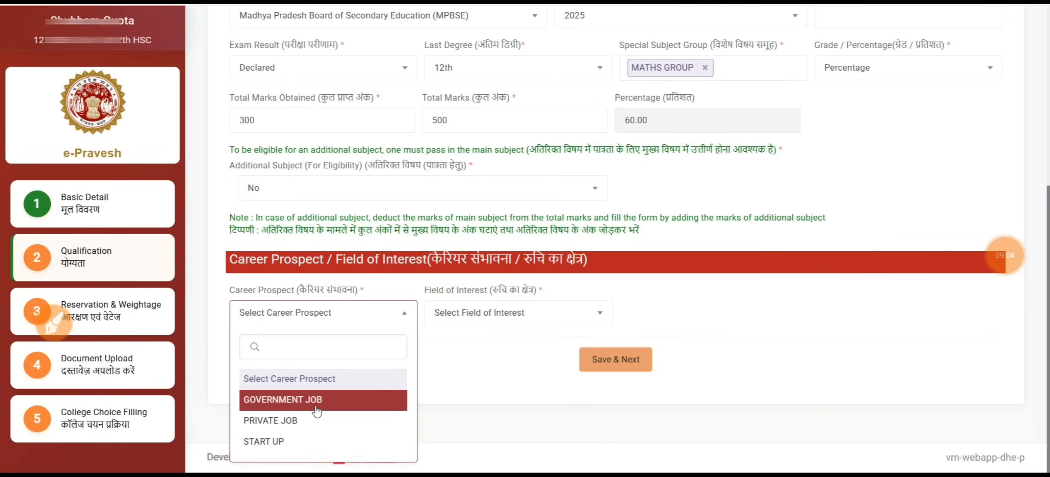
left_click(345, 401)
left_click(468, 322)
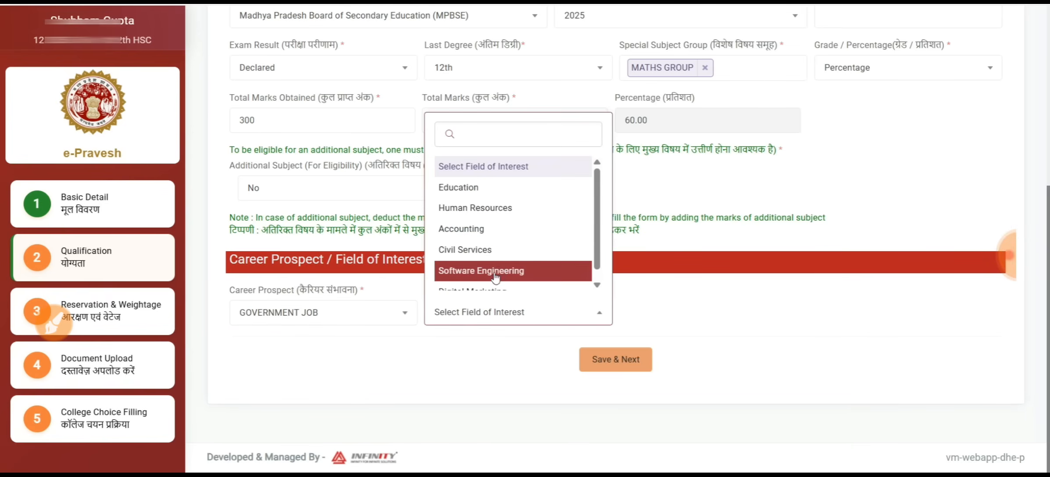
scroll(511, 240, "down", 1)
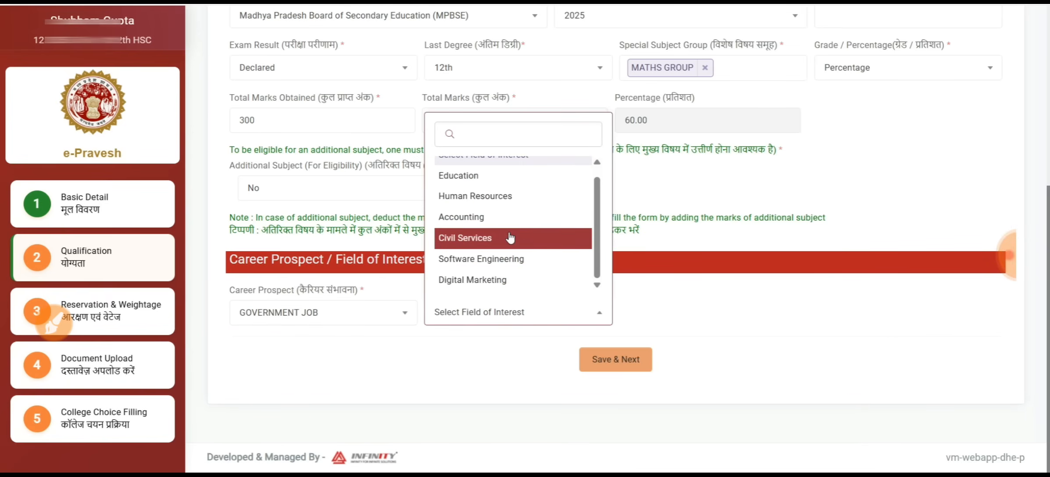
left_click(520, 243)
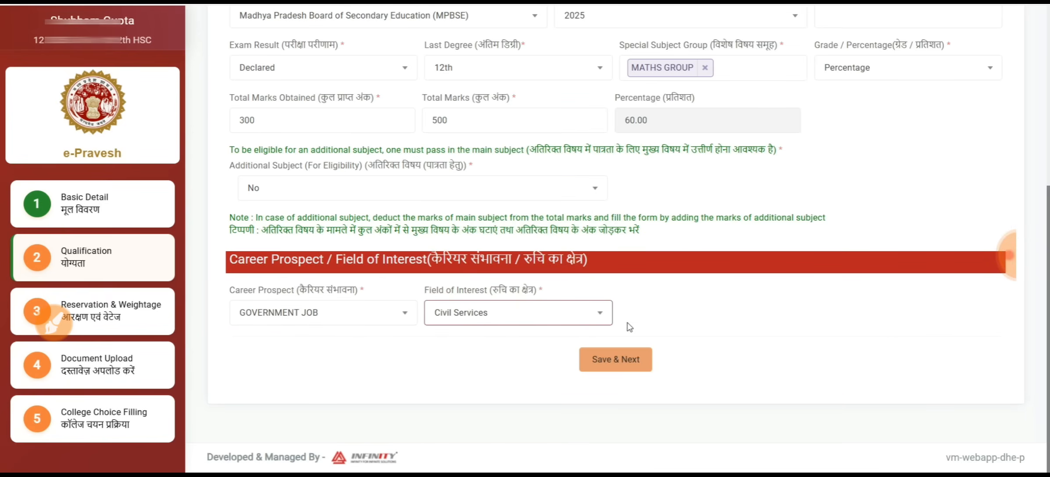
left_click(615, 360)
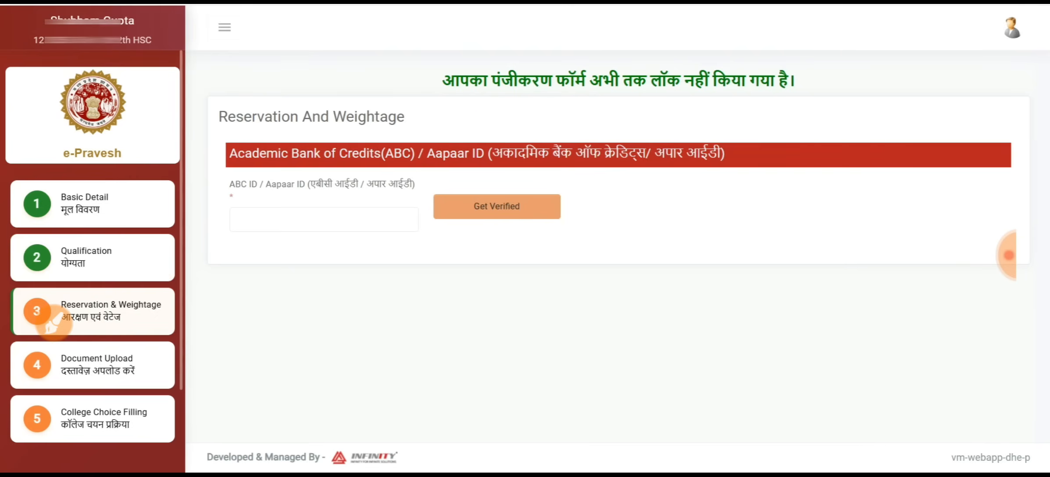
left_click(1007, 255)
left_click(968, 186)
left_click(54, 323)
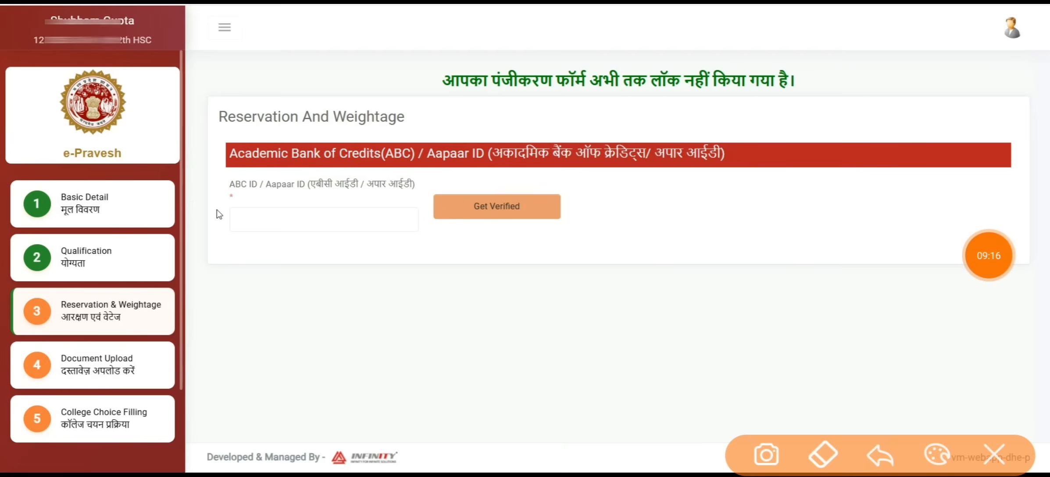
mouse_move(251, 108)
left_mouse_down()
mouse_move(206, 175)
mouse_move(163, 337)
left_mouse_up()
left_click(994, 455)
left_click(996, 255)
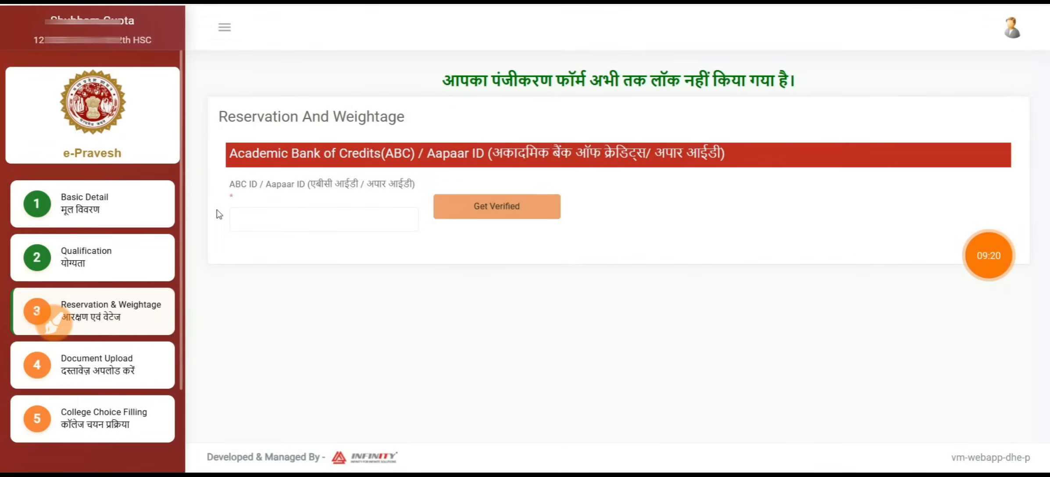
left_click(989, 255)
left_click(988, 255)
left_click(54, 323)
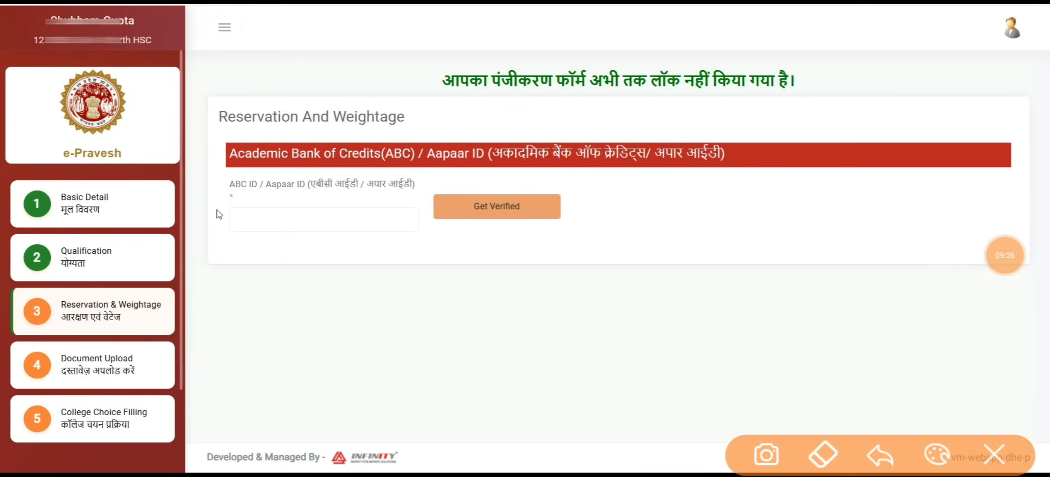
left_click_drag(663, 192, 657, 258)
mouse_move(715, 174)
left_mouse_down()
mouse_move(710, 229)
mouse_move(745, 218)
left_mouse_up()
left_click_drag(753, 169, 769, 217)
mouse_move(818, 182)
left_mouse_down()
mouse_move(800, 216)
mouse_move(818, 220)
left_mouse_up()
left_click_drag(715, 177, 835, 154)
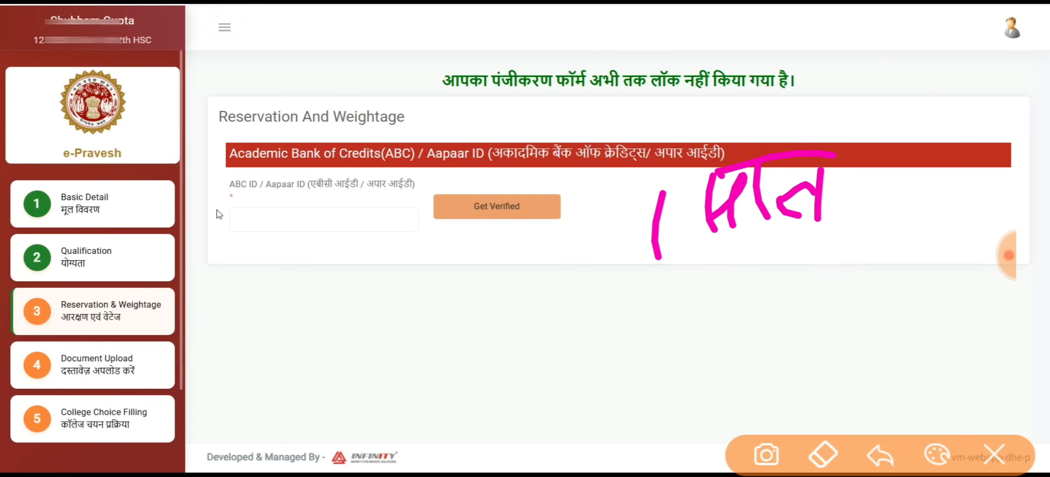
mouse_move(616, 386)
left_mouse_down()
mouse_move(618, 302)
mouse_move(646, 367)
left_mouse_up()
left_click_drag(622, 353, 634, 342)
left_click_drag(657, 303, 667, 372)
left_click_drag(656, 307, 678, 363)
left_click_drag(717, 293, 758, 314)
mouse_move(564, 333)
left_mouse_down()
mouse_move(649, 278)
mouse_move(682, 397)
mouse_move(587, 415)
left_mouse_up()
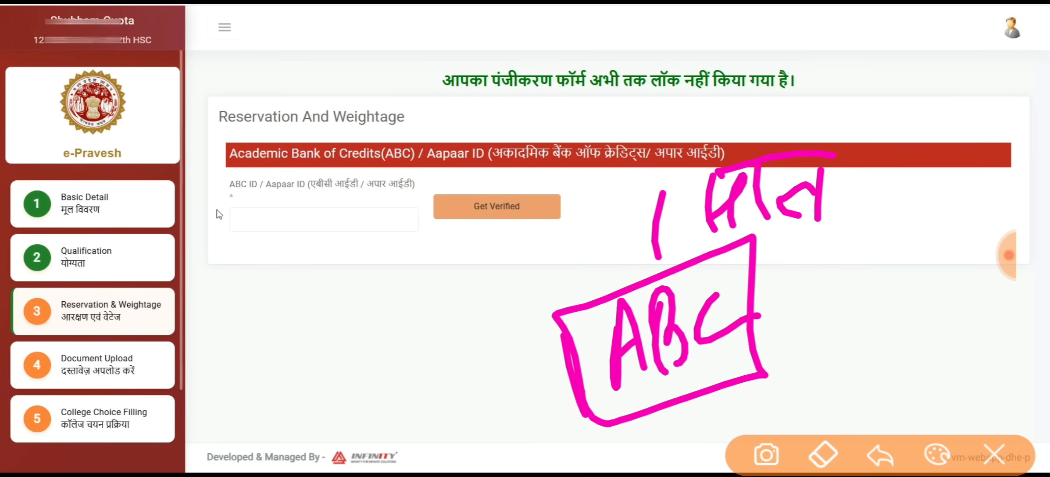
left_click_drag(249, 178, 221, 188)
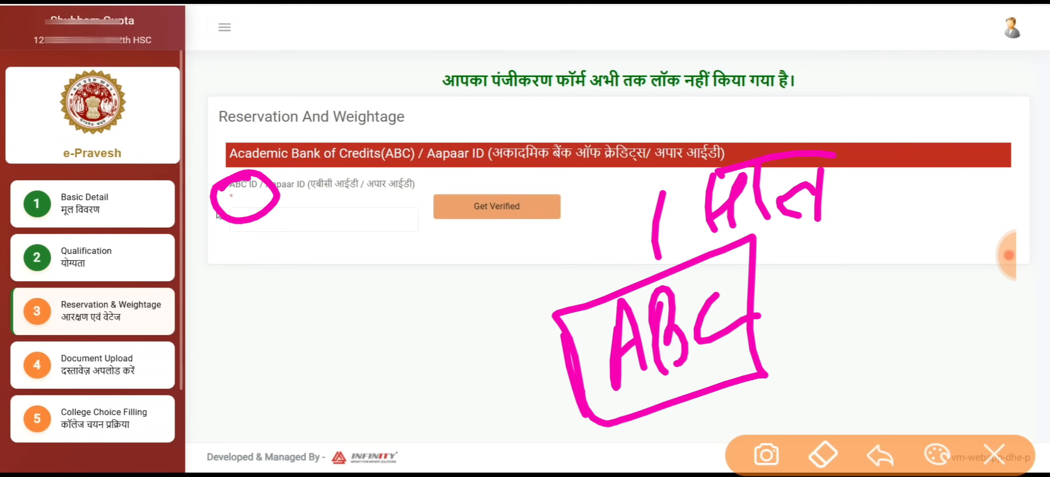
left_click_drag(335, 232, 465, 214)
left_click(993, 454)
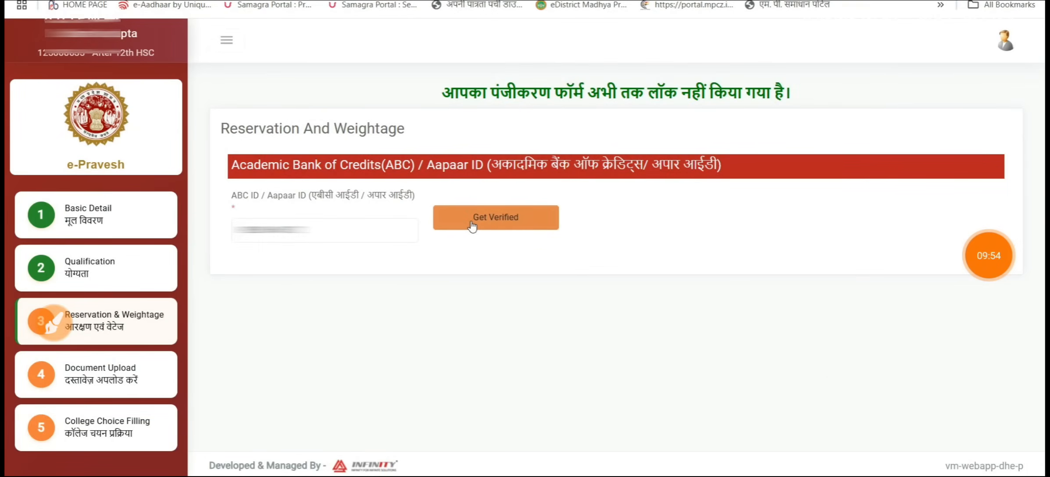
left_click(54, 323)
left_click_drag(506, 250, 601, 210)
left_click_drag(542, 261, 624, 229)
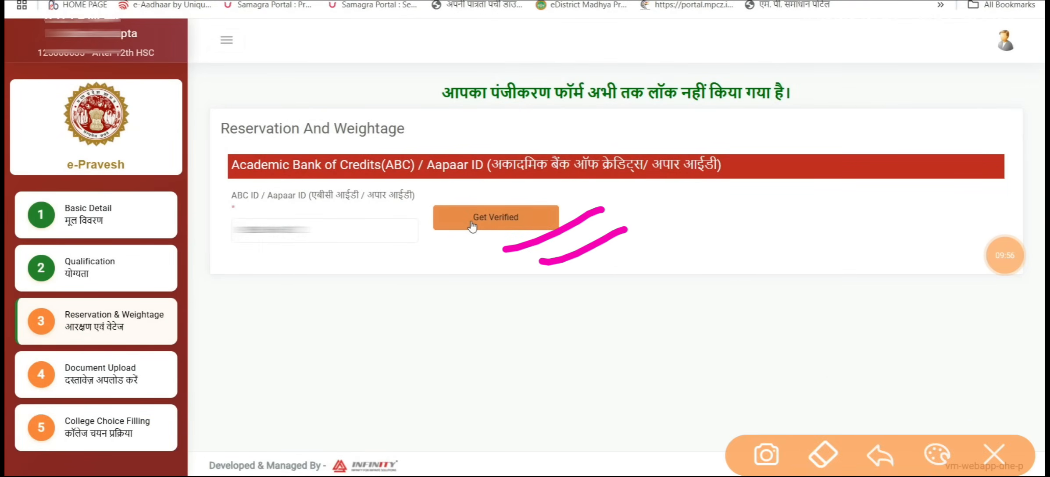
left_click(993, 455)
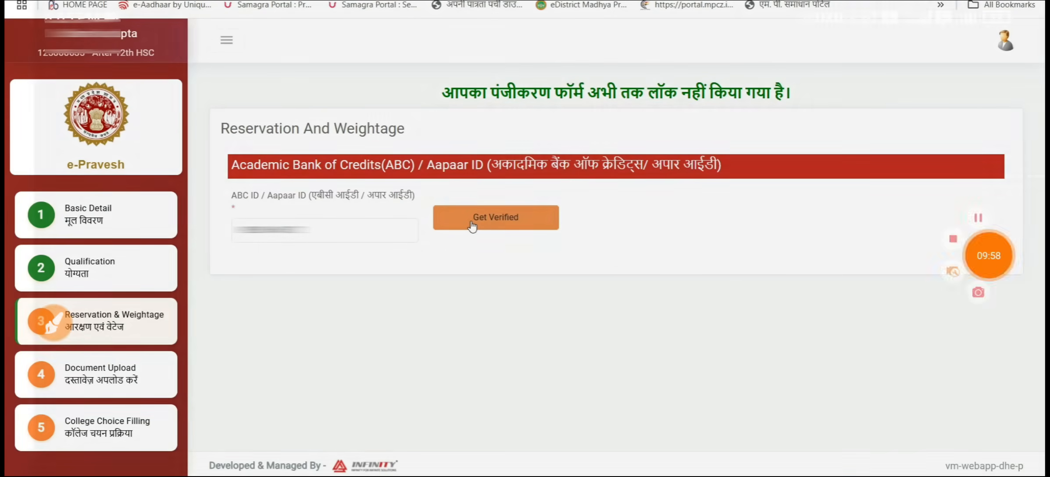
Submit the entered ABC / Aapaar ID for verification
left_click(471, 224)
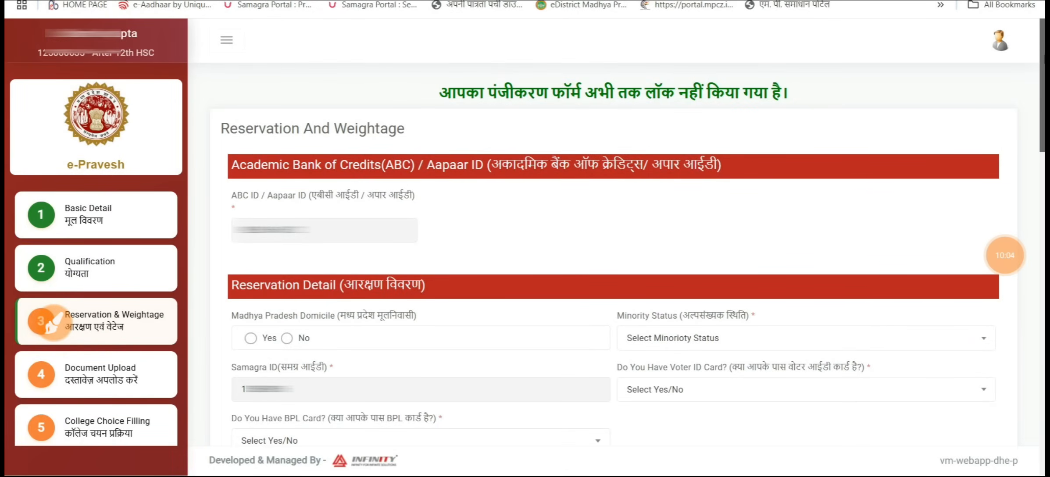
left_click(54, 323)
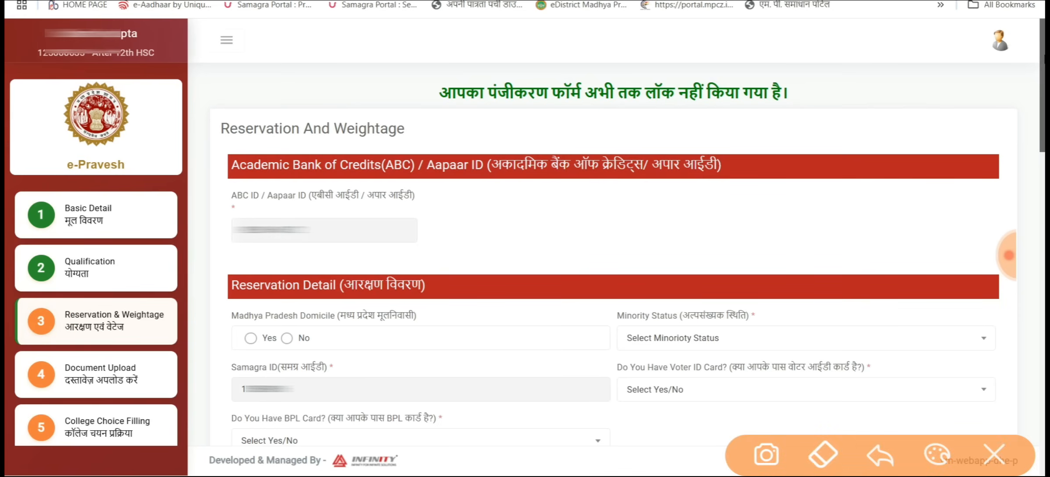
left_click_drag(228, 334, 304, 298)
left_click(994, 455)
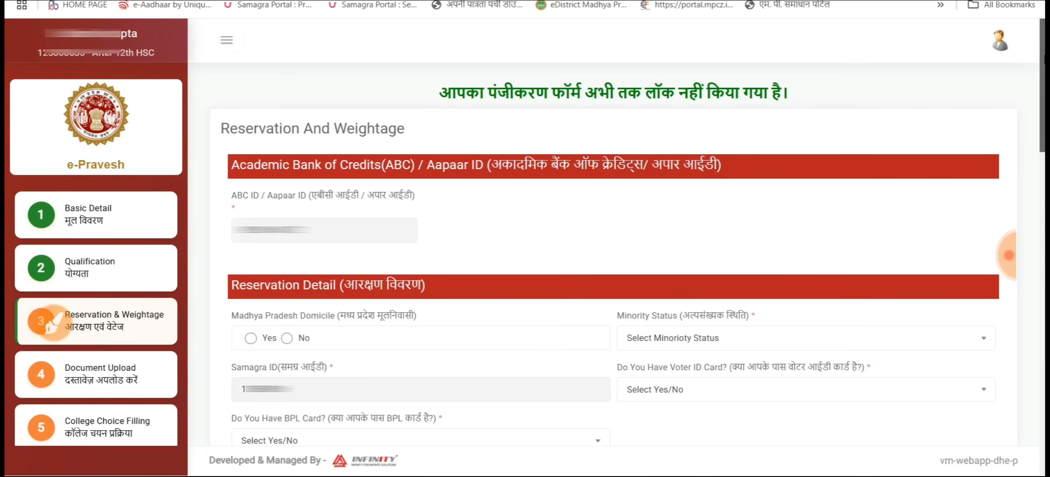
Set Madhya Pradesh Domicile to Yes in the reservation details
scroll(254, 97, "down", 5)
left_click(252, 94)
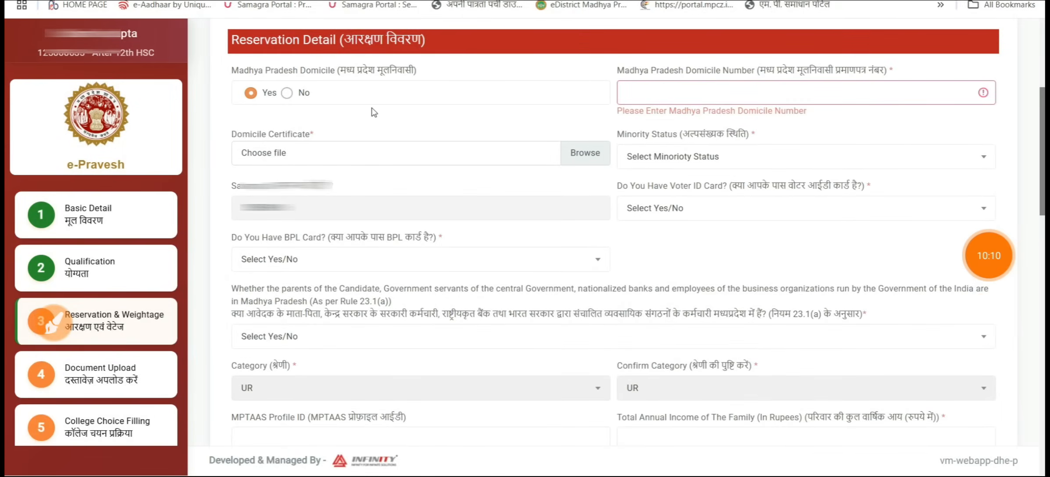
Look through the states offered for a No domicile answer and restore Madhya Pradesh Domicile to Yes
left_click(298, 94)
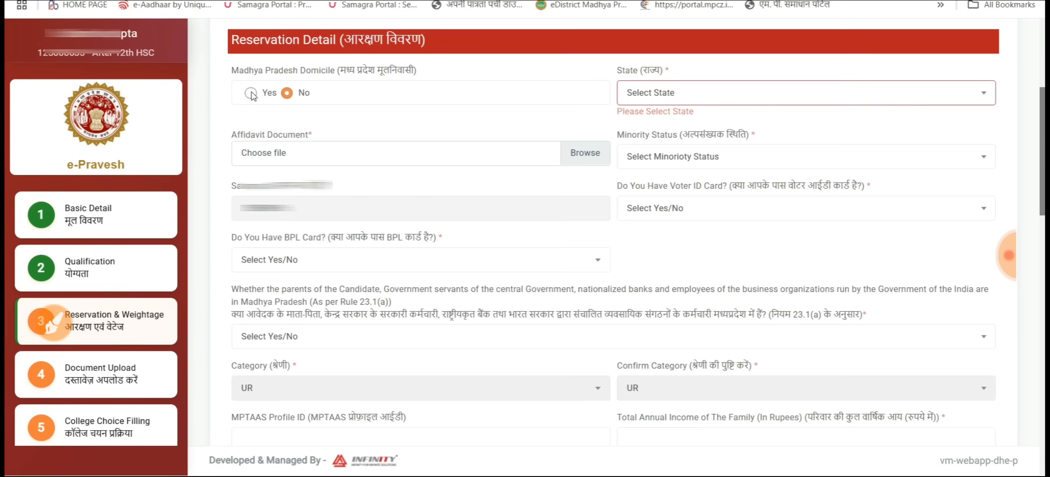
left_click(715, 103)
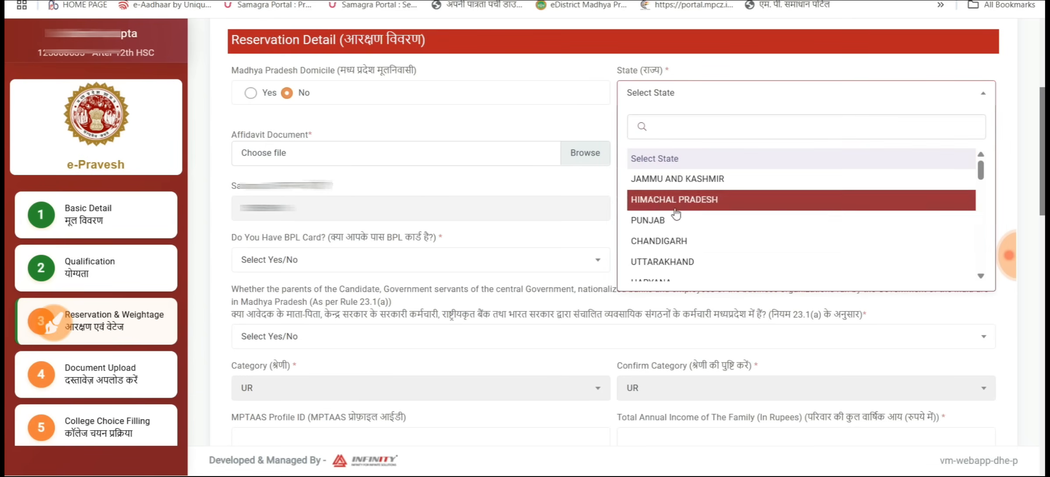
scroll(658, 221, "down", 3)
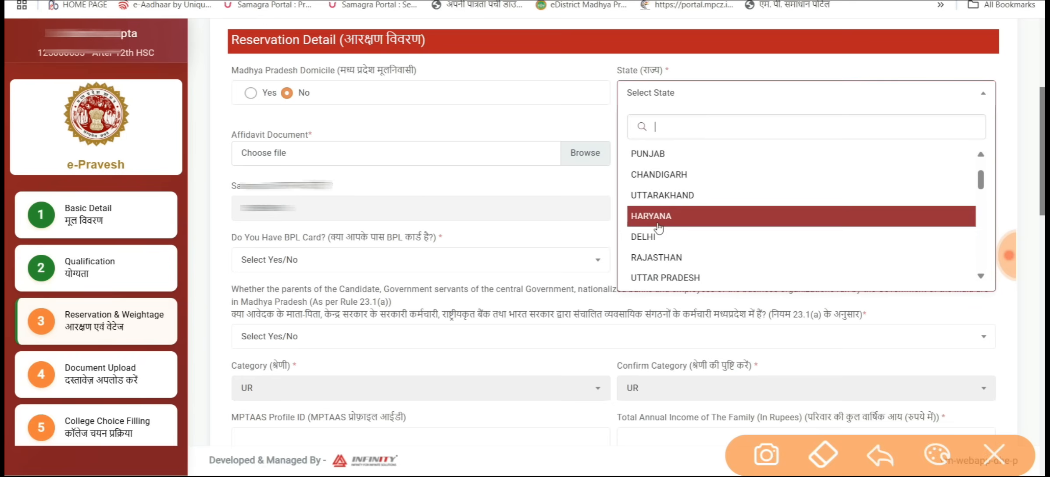
left_click(395, 179)
left_click_drag(381, 109, 360, 107)
left_click(994, 455)
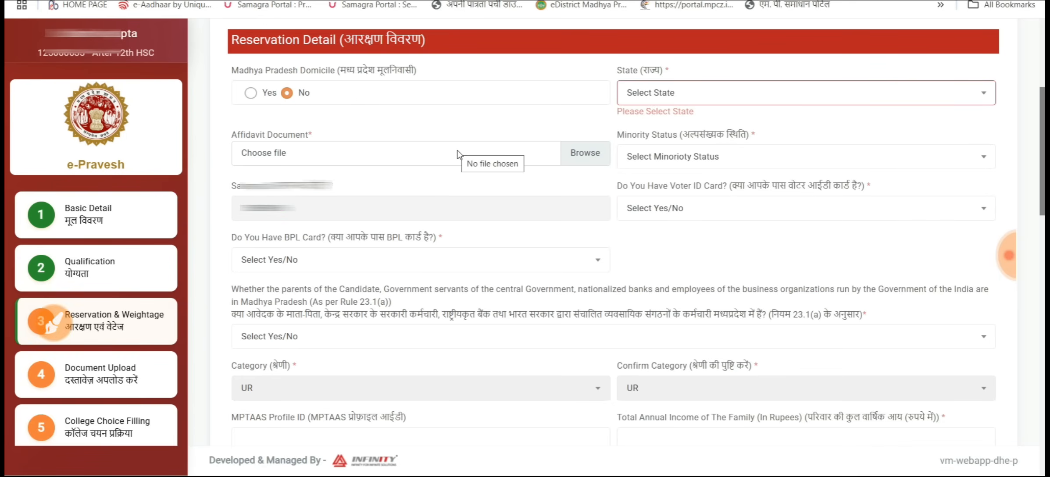
left_click(250, 93)
Set the Minority Status to No in the reservation details
left_click(767, 89)
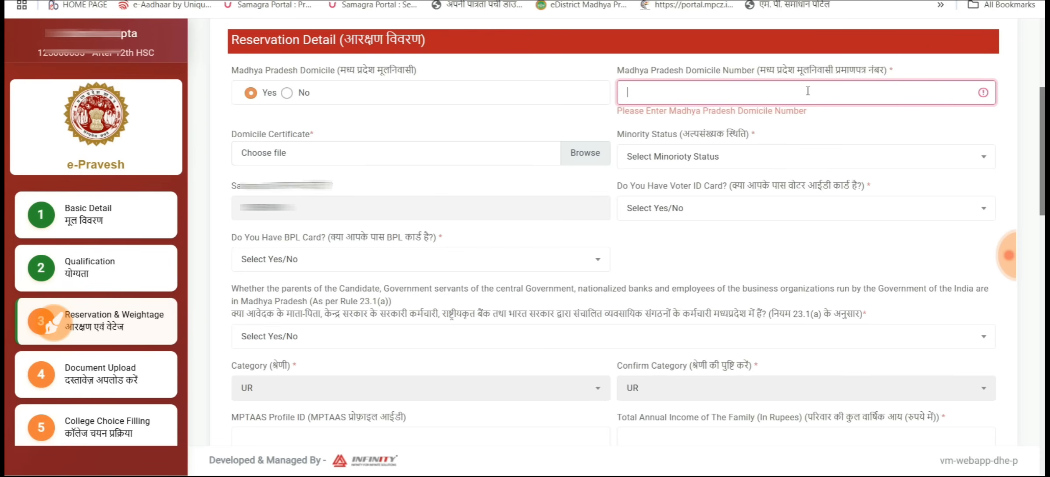
left_click(324, 157)
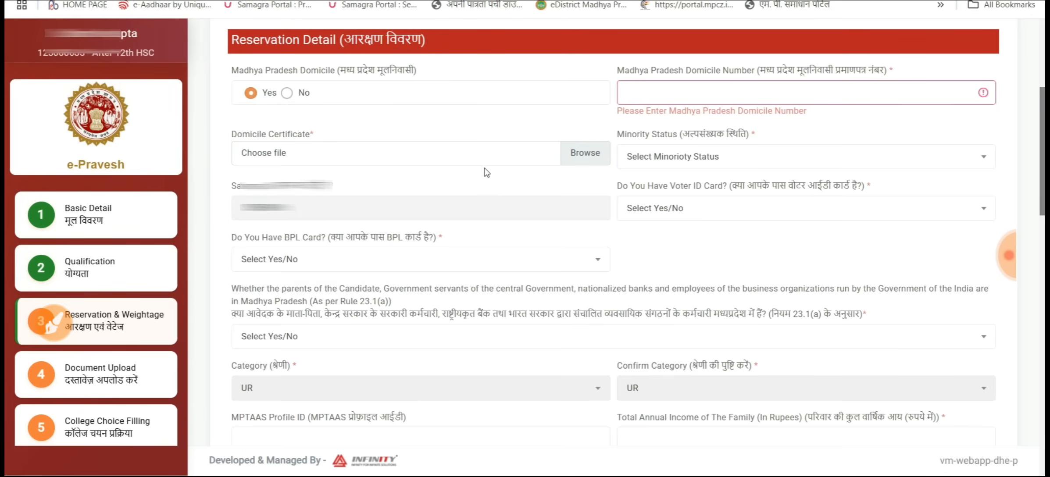
left_click(691, 159)
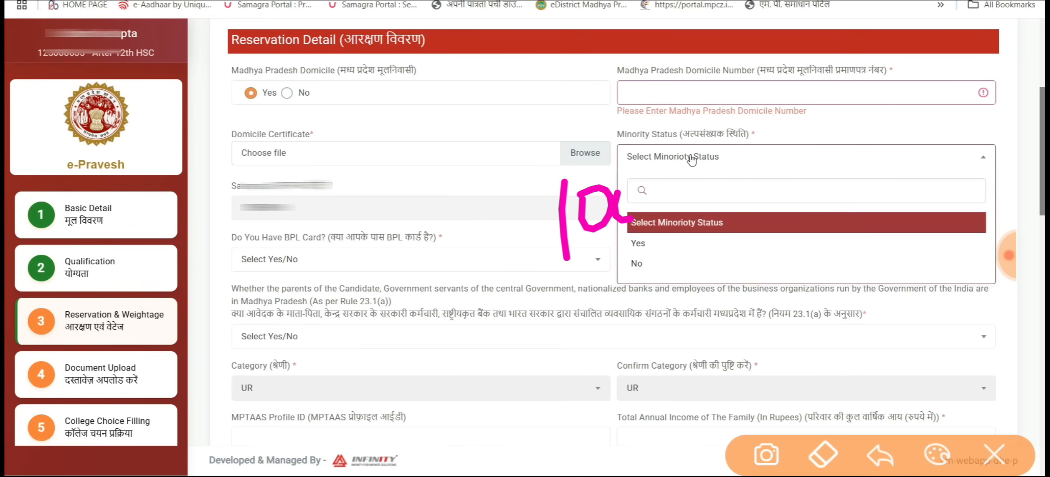
left_click(663, 262)
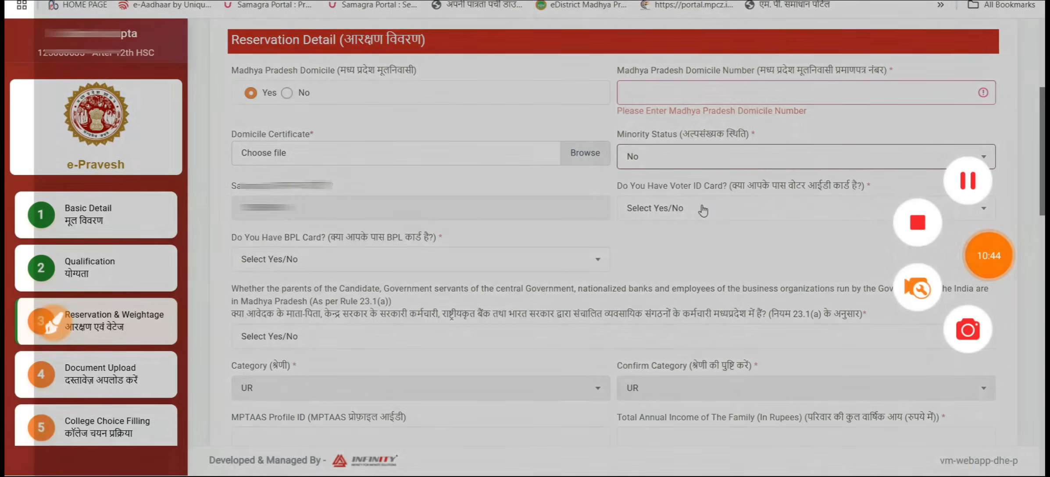
Try Yes for the voter ID card question and settle on No as the answer
left_click(661, 207)
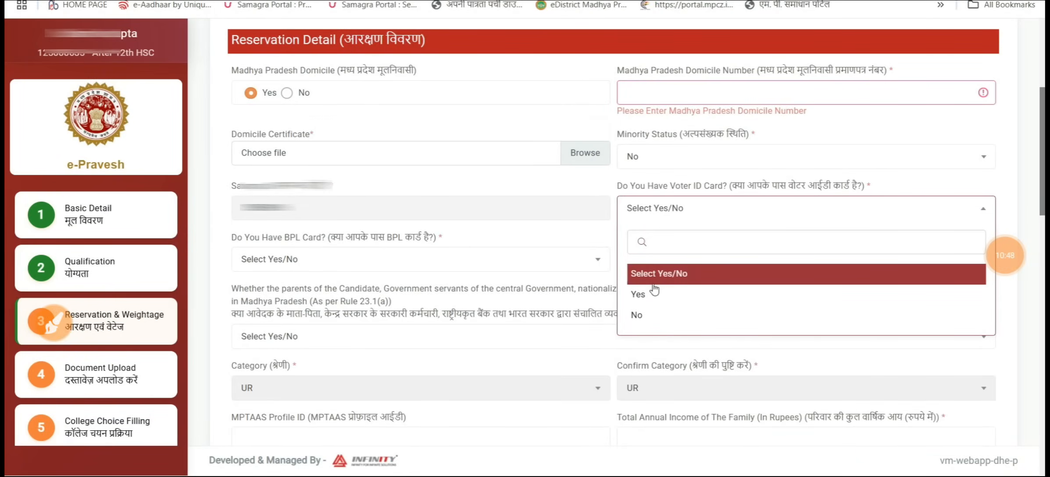
mouse_move(851, 125)
left_mouse_down()
mouse_move(952, 152)
mouse_move(713, 114)
left_mouse_up()
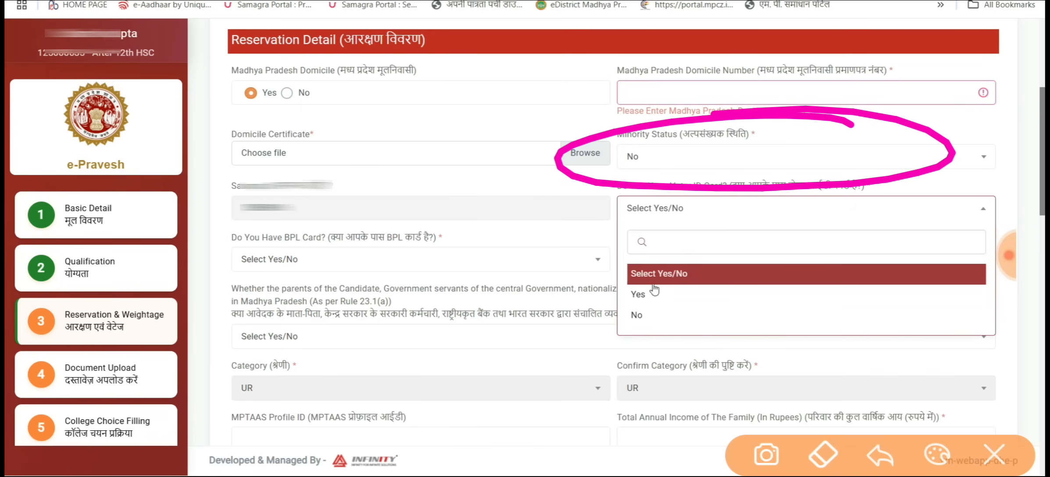
left_click_drag(774, 132, 900, 110)
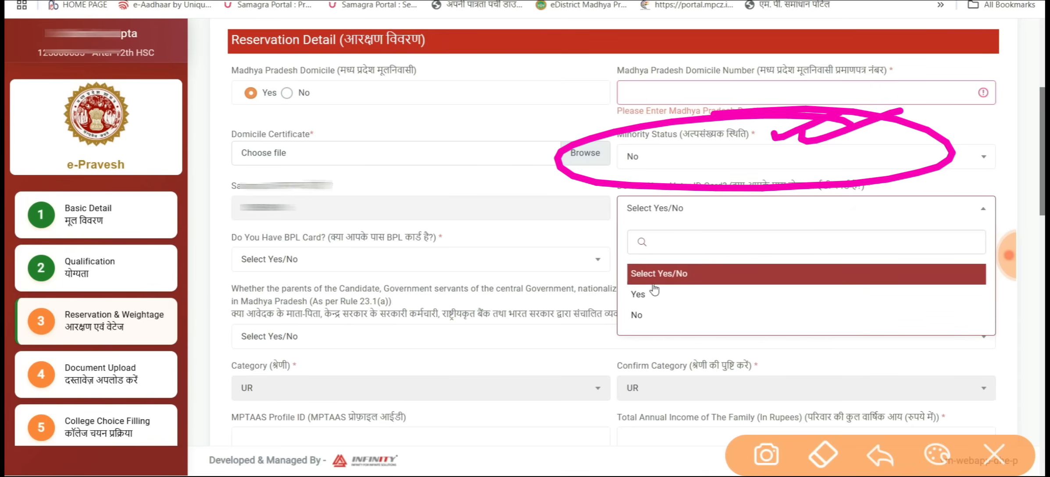
left_click(993, 454)
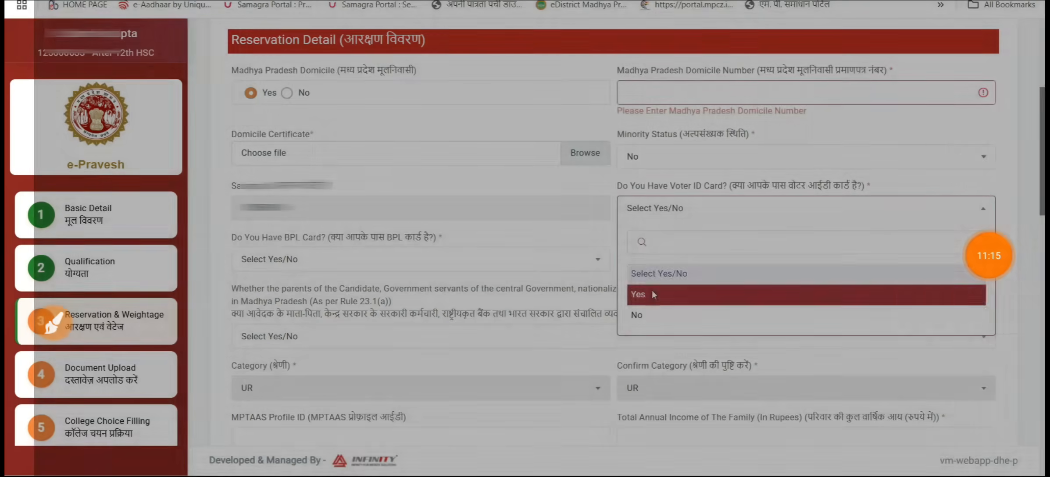
left_click(653, 293)
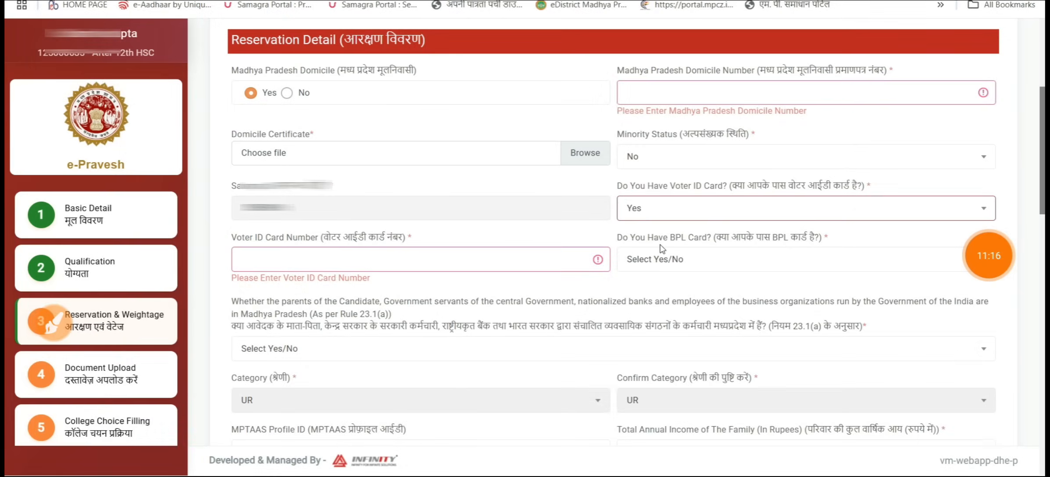
left_click(657, 213)
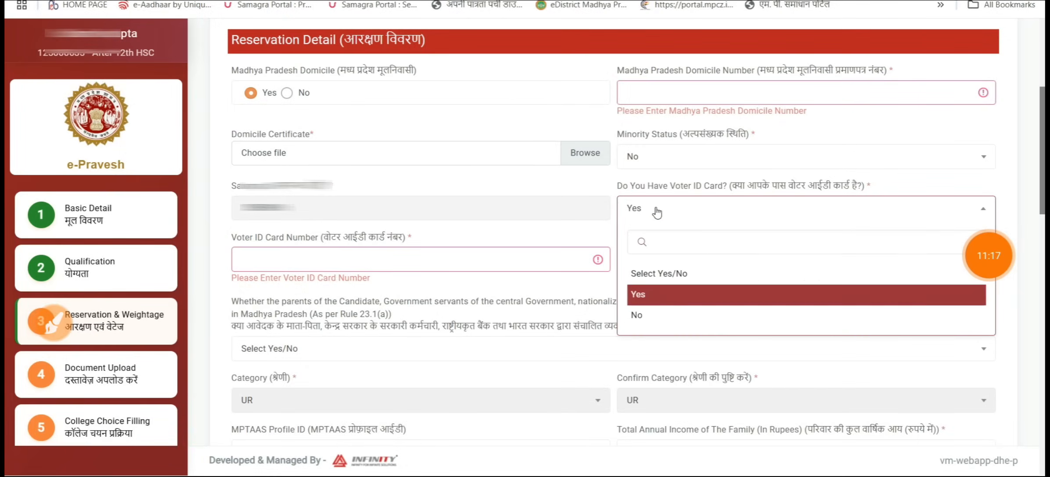
left_click(657, 316)
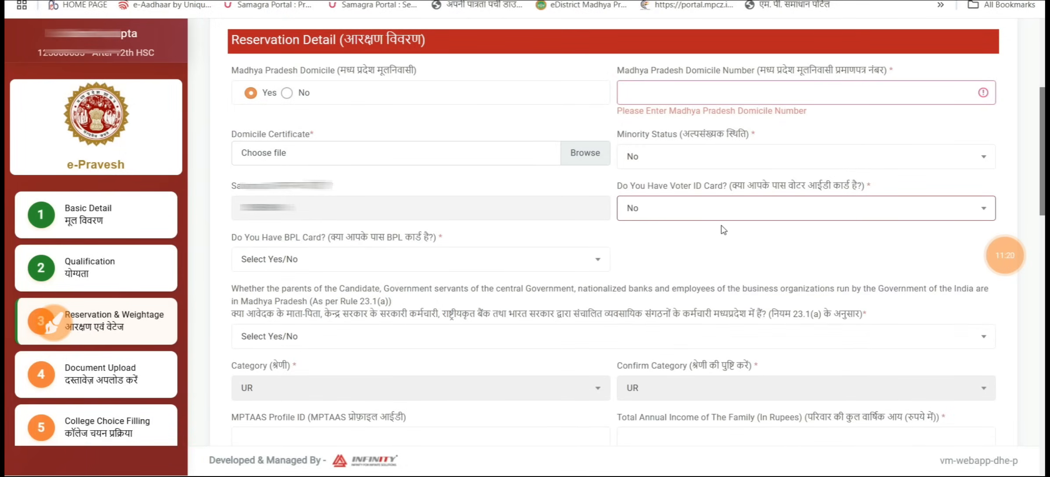
Answer No to holding a BPL card and No to the parents' government, bank or organization employment question under Rule 23.1(a)
left_click(317, 259)
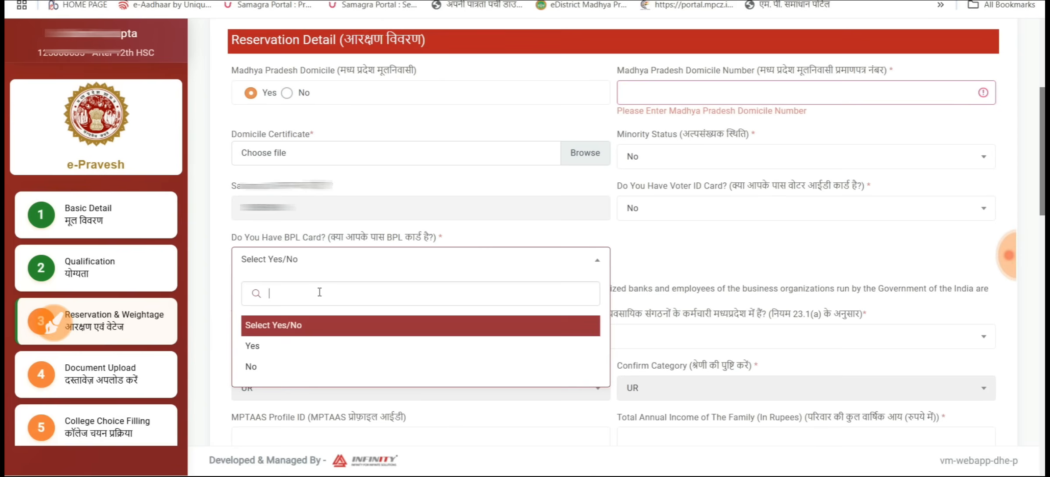
left_click(291, 348)
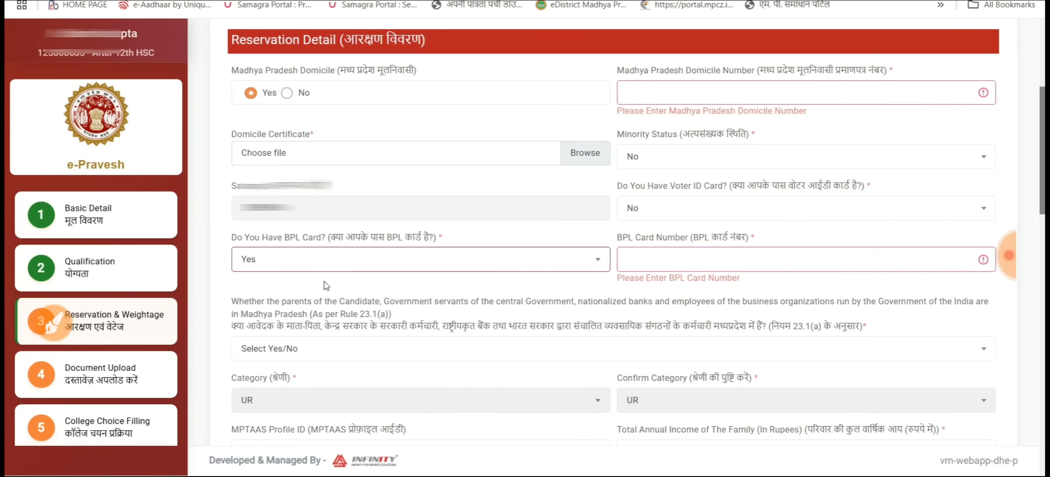
left_click(539, 264)
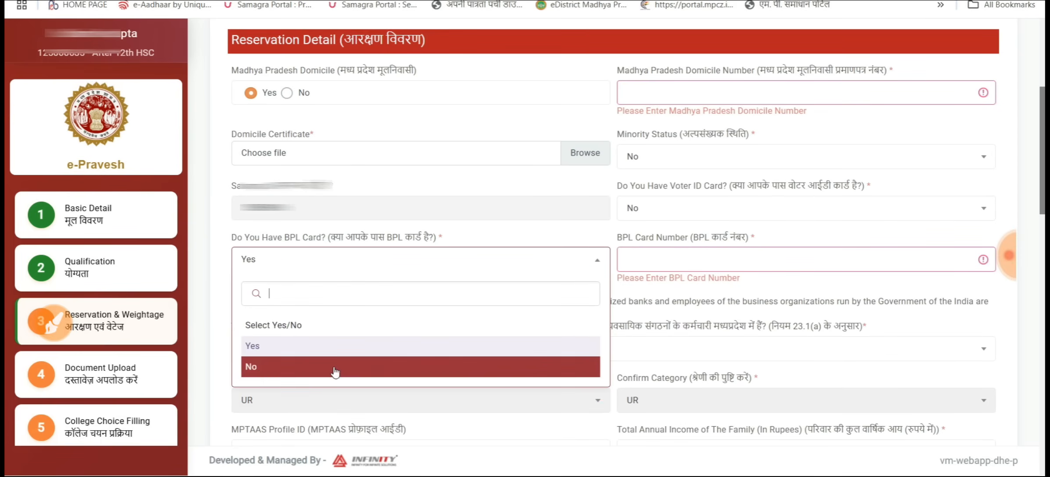
left_click(348, 366)
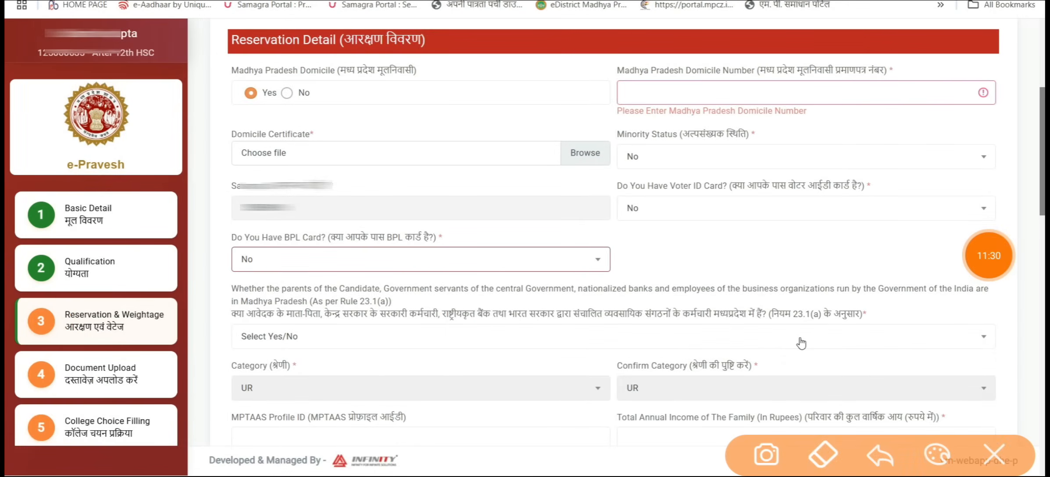
left_click_drag(445, 282, 568, 235)
mouse_move(572, 287)
left_mouse_down()
mouse_move(582, 295)
mouse_move(712, 240)
left_mouse_up()
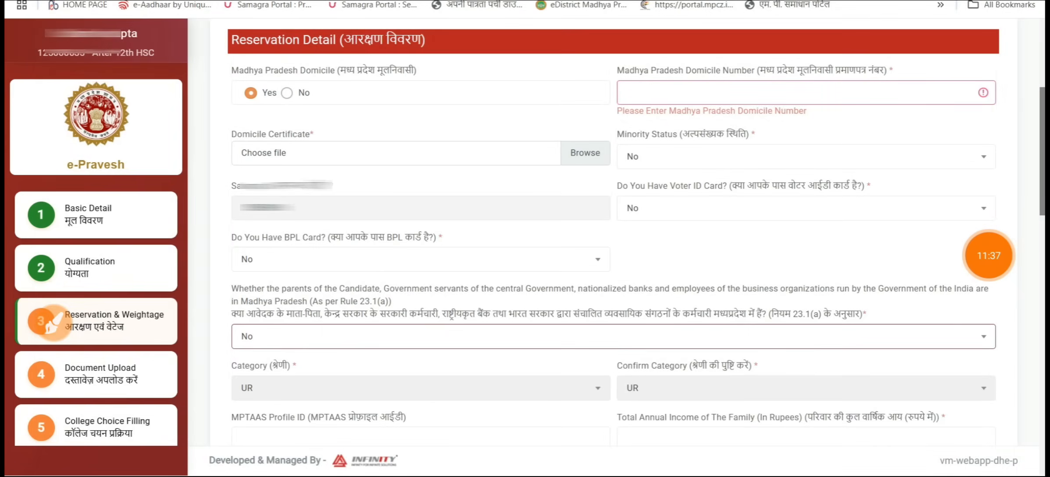
left_click(54, 324)
left_click_drag(392, 416, 475, 392)
mouse_move(450, 418)
left_mouse_down()
mouse_move(473, 418)
mouse_move(525, 388)
left_mouse_up()
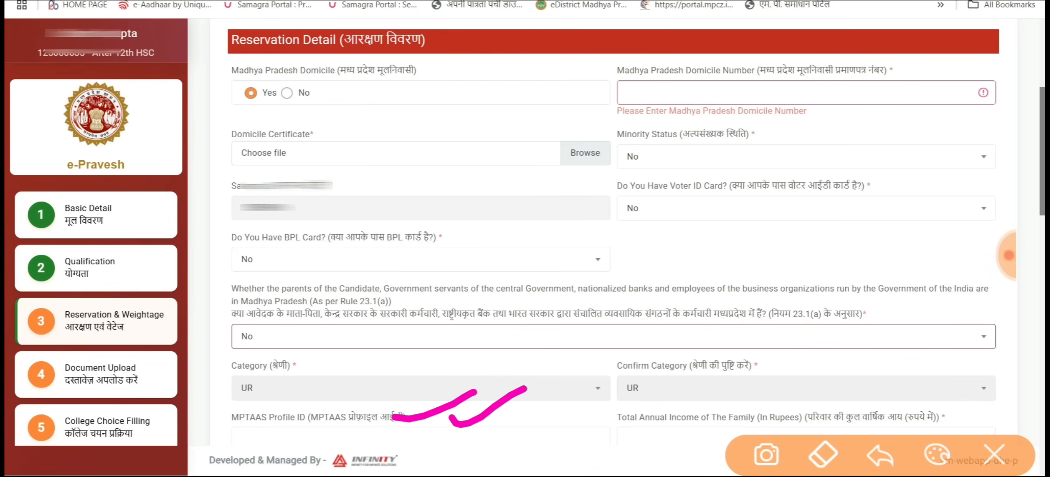
left_click_drag(510, 129, 481, 193)
left_click_drag(543, 151, 543, 172)
mouse_move(565, 93)
left_mouse_down()
mouse_move(559, 170)
mouse_move(583, 168)
left_mouse_up()
left_click_drag(596, 115, 597, 145)
left_click_drag(602, 195, 623, 205)
mouse_move(649, 173)
left_mouse_down()
mouse_move(695, 196)
mouse_move(698, 246)
left_mouse_up()
left_click_drag(753, 149, 803, 156)
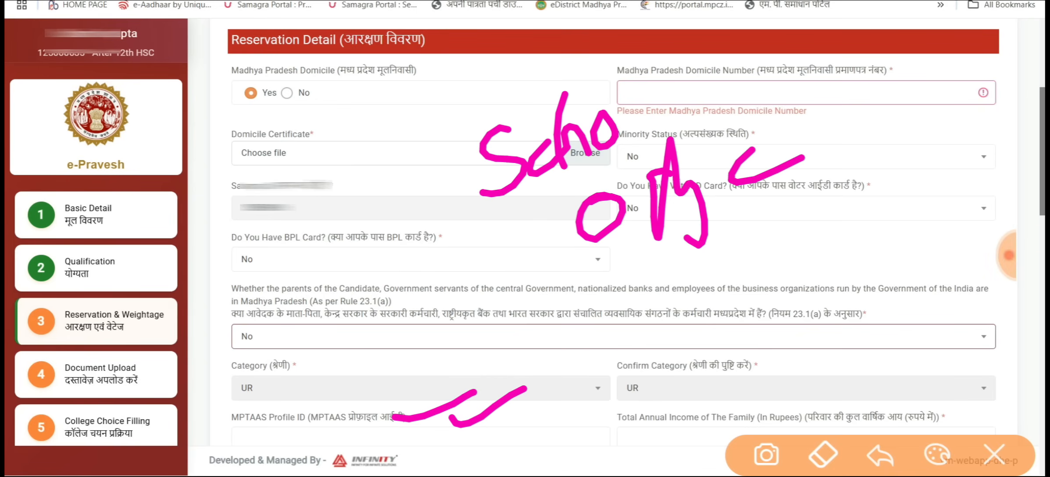
left_click_drag(878, 122, 837, 197)
left_click_drag(928, 131, 956, 164)
left_click_drag(791, 265, 765, 311)
mouse_move(759, 289)
left_mouse_down()
mouse_move(855, 253)
mouse_move(837, 353)
left_mouse_up()
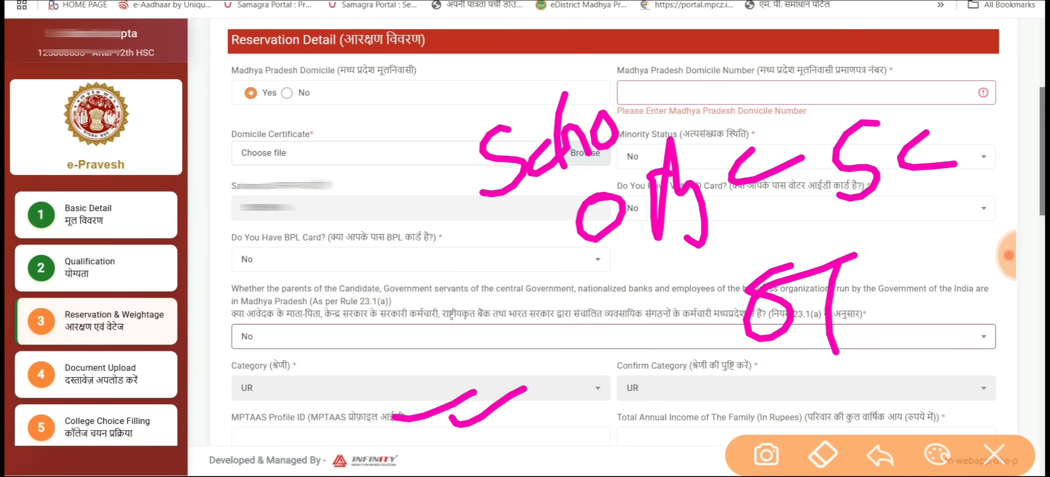
left_click_drag(360, 378, 427, 316)
left_click_drag(400, 388, 471, 285)
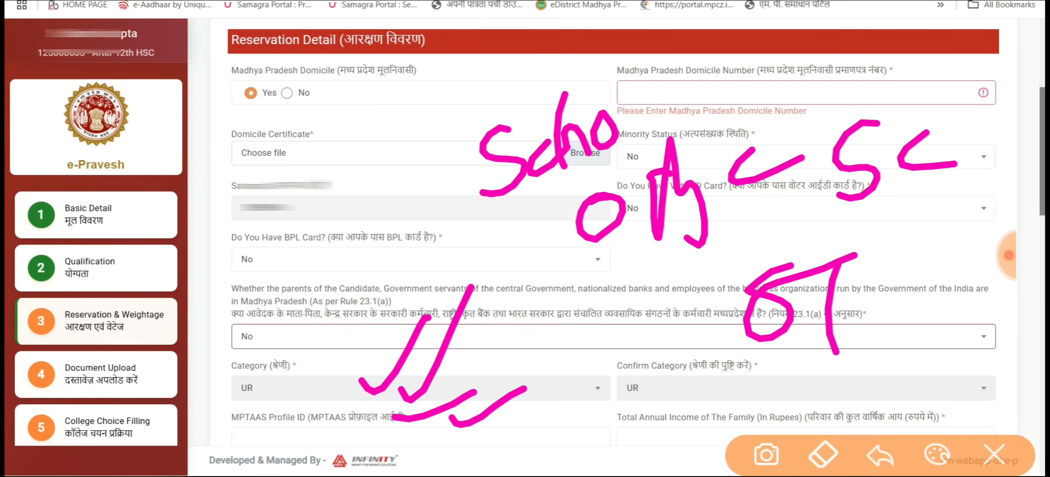
left_click(994, 455)
left_click(49, 322)
mouse_move(447, 389)
left_mouse_down()
mouse_move(342, 463)
mouse_move(412, 362)
left_mouse_up()
left_click_drag(964, 401, 994, 397)
left_click(993, 455)
scroll(358, 240, "down", 5)
left_click(53, 323)
mouse_move(609, 281)
left_mouse_down()
mouse_move(613, 202)
mouse_move(1000, 193)
mouse_move(588, 270)
left_mouse_up()
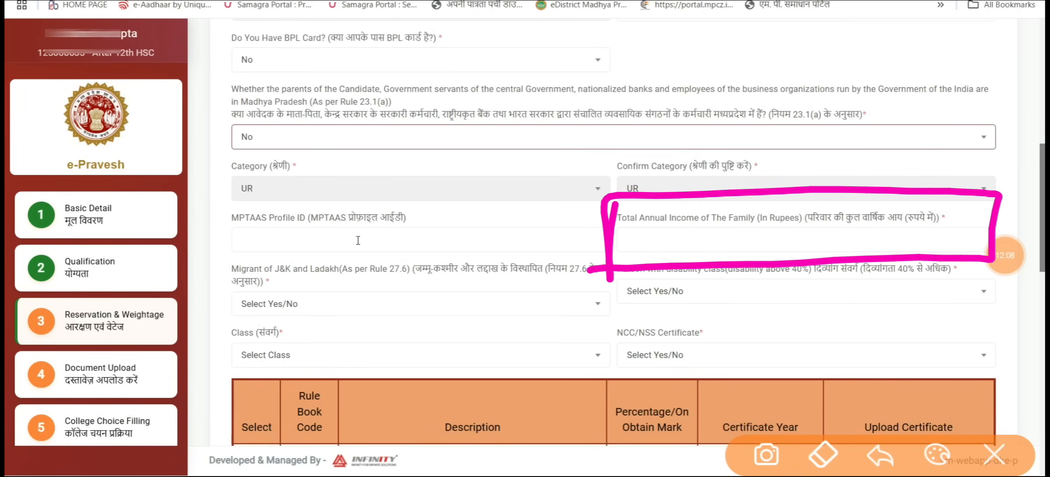
left_click_drag(685, 239, 818, 199)
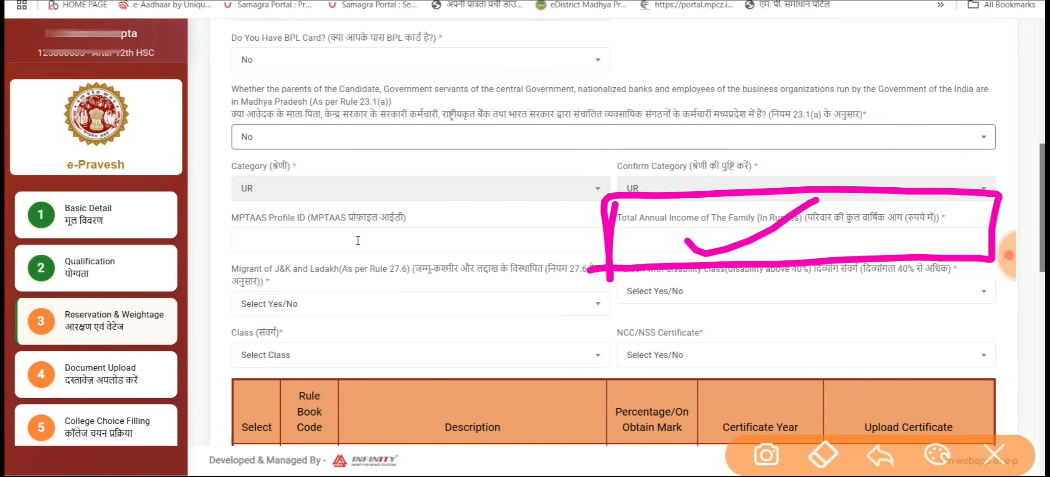
left_click_drag(403, 297, 511, 252)
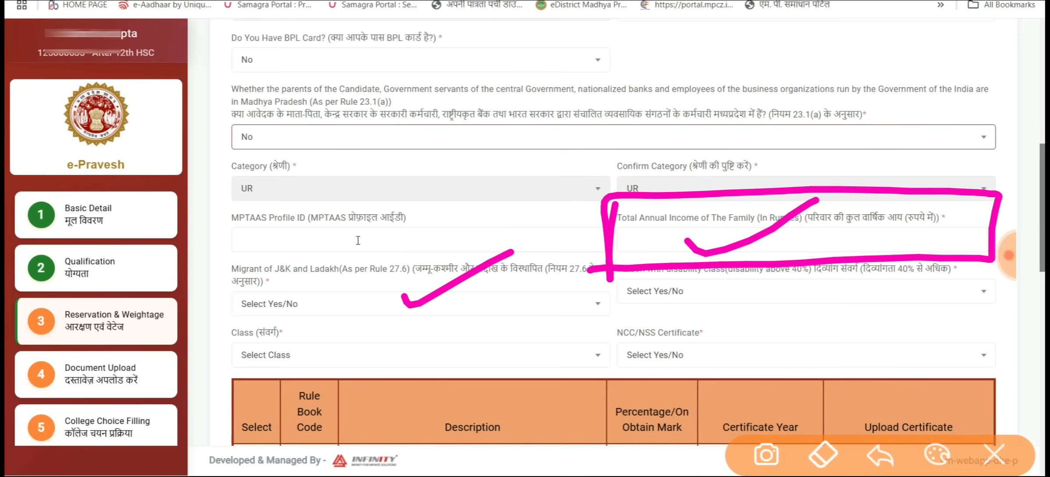
left_click(993, 455)
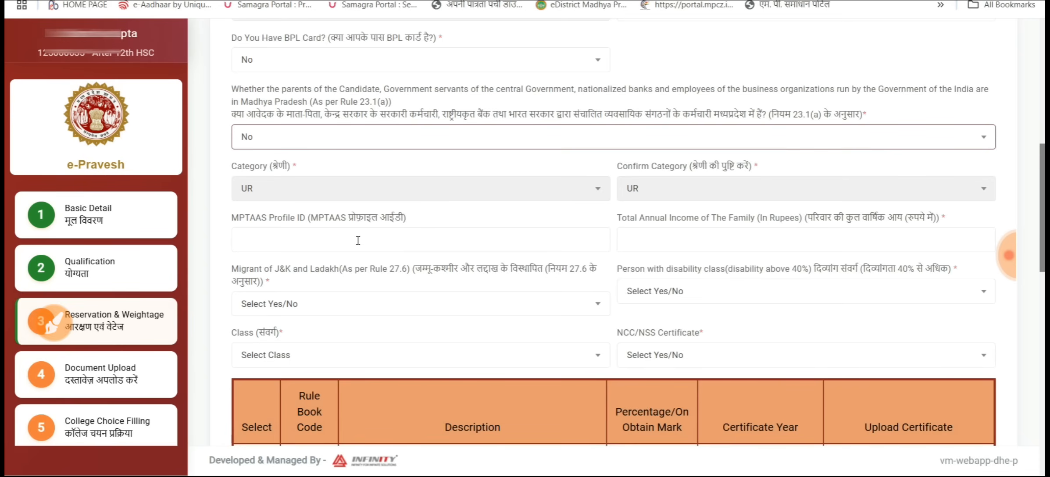
Enter 50000 rupees as the total annual income of the family, leaving the MPTAAS Profile ID blank
left_click(358, 241)
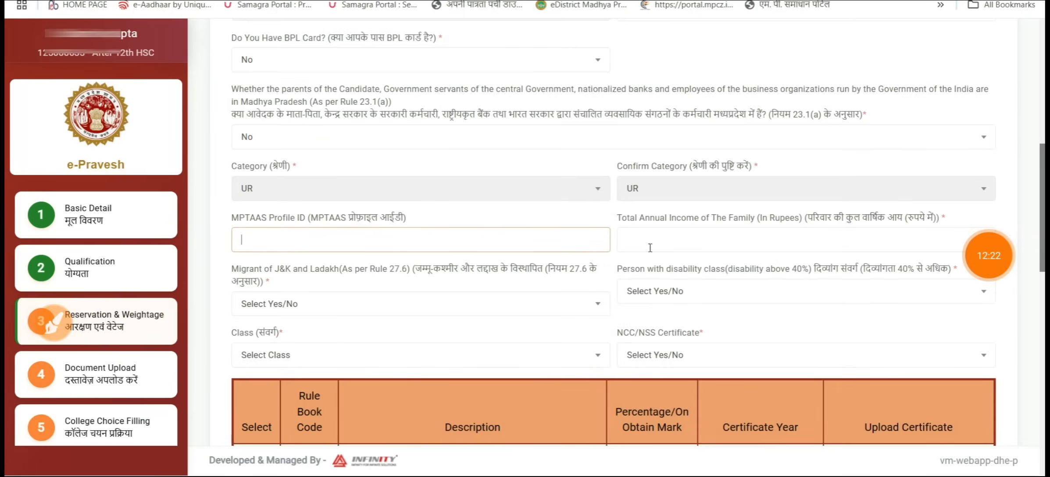
left_click(746, 243)
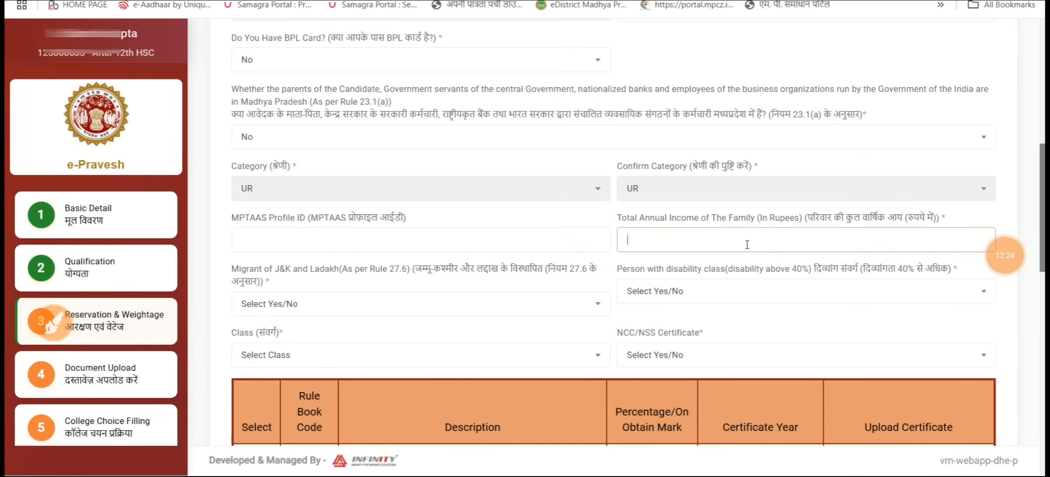
type("50000")
Set both Migrant of J&K and Ladakh and Person with disability class to No
left_click(562, 303)
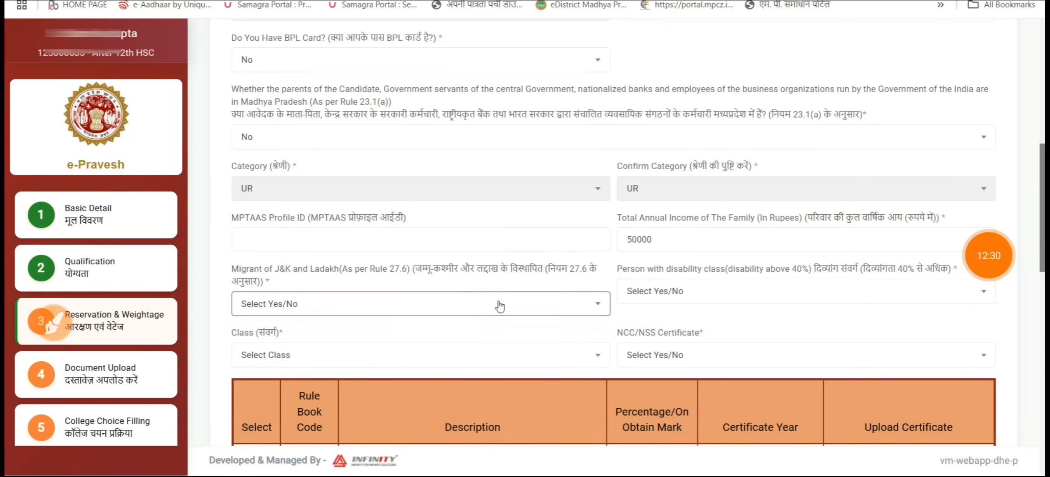
left_click(685, 300)
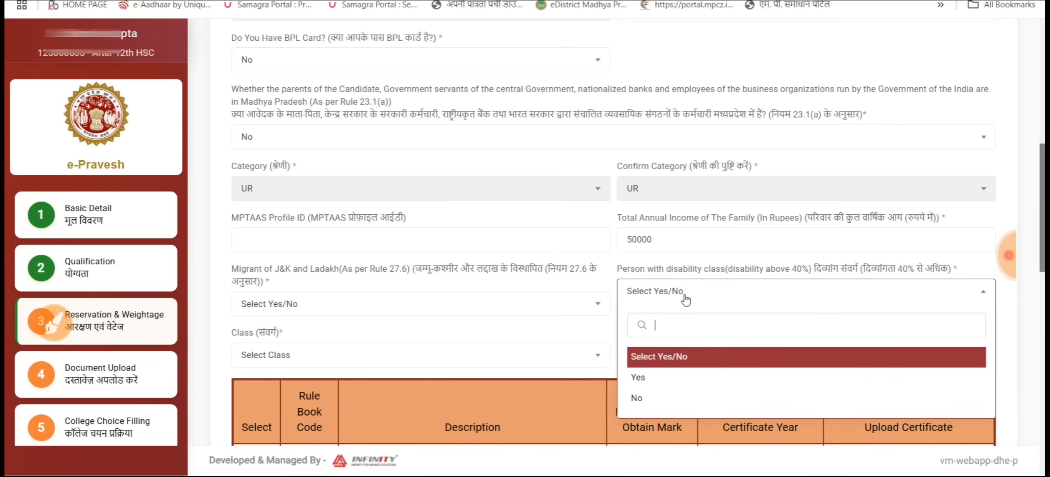
left_click(542, 301)
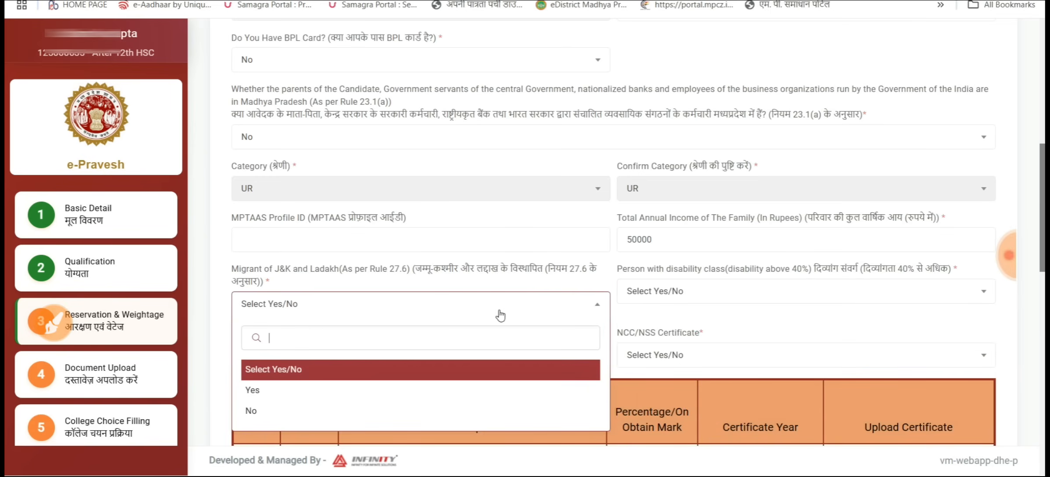
left_click(314, 408)
left_click(768, 302)
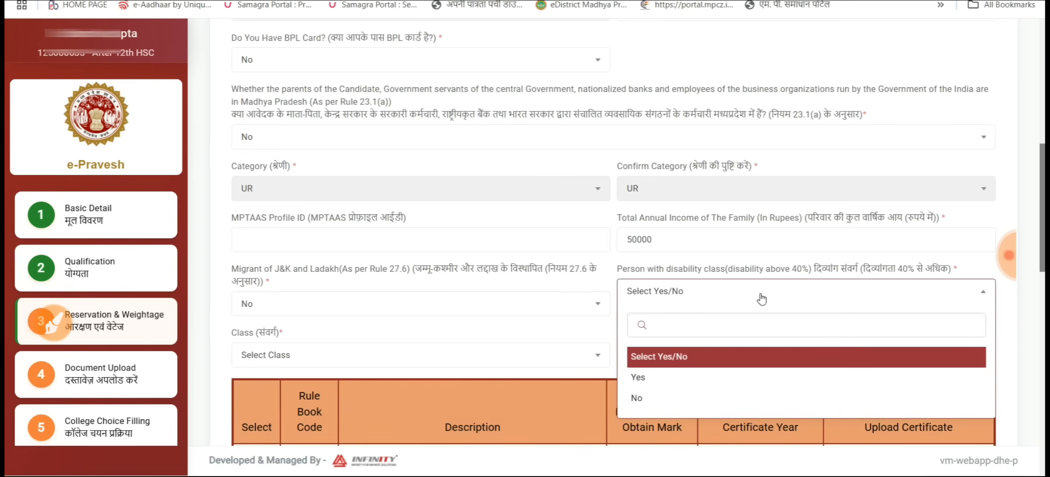
left_click(636, 397)
Set the Class to None and the NCC/NSS Certificate answer to No
left_click(346, 355)
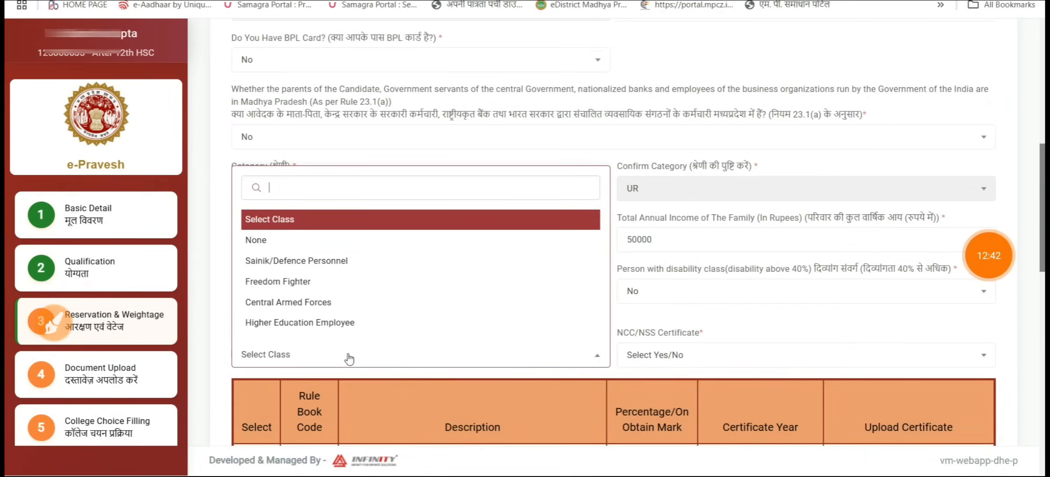
left_click(273, 244)
left_click(687, 356)
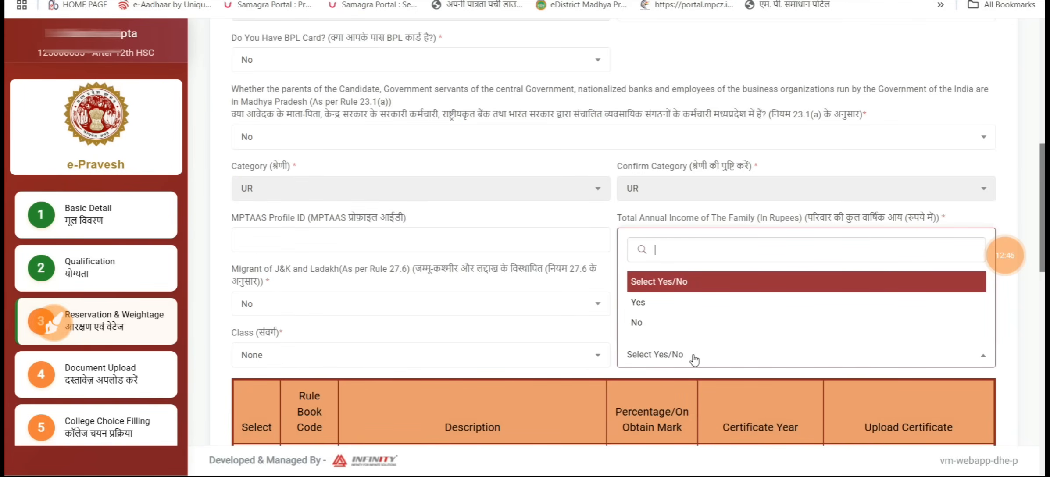
key("Down")
key("Down")
key("Return")
Try Yes for the NCC/NSS Certificate question and restore the answer to No
left_click(671, 349)
key("Up")
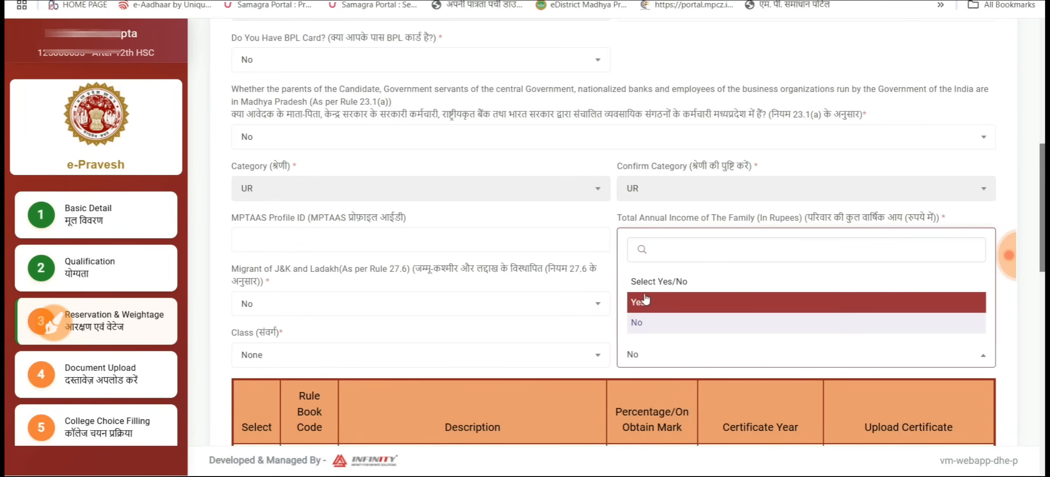
key("Return")
left_click(736, 364)
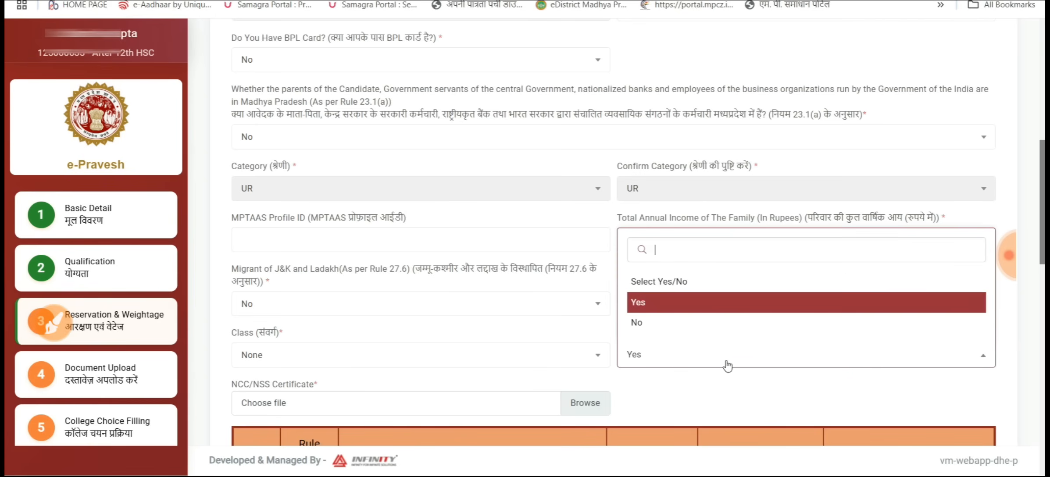
left_click(657, 323)
scroll(1019, 231, "down", 7)
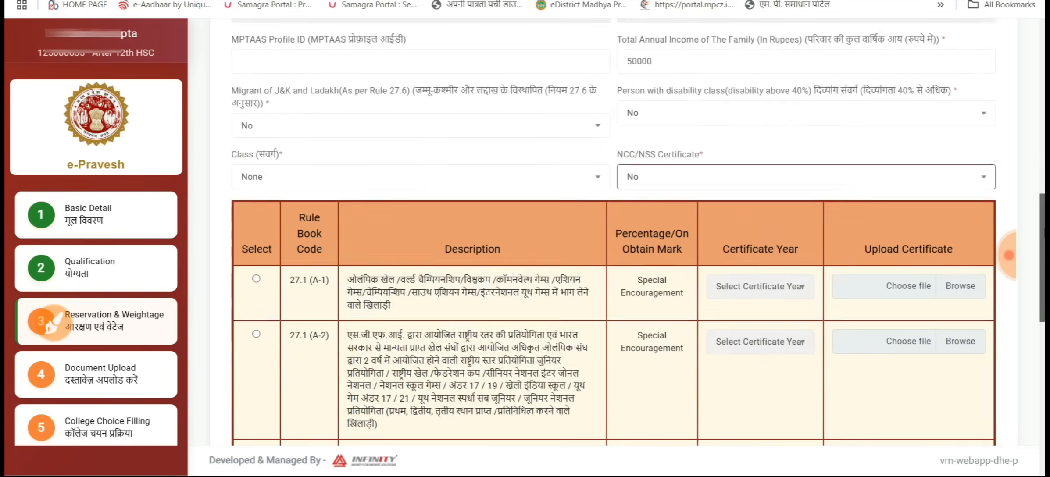
Answer No to the OneStep question, leaving all sports certificate rows unselected, and get the entered ABC / Aapaar ID verified
scroll(1009, 255, "up", 1)
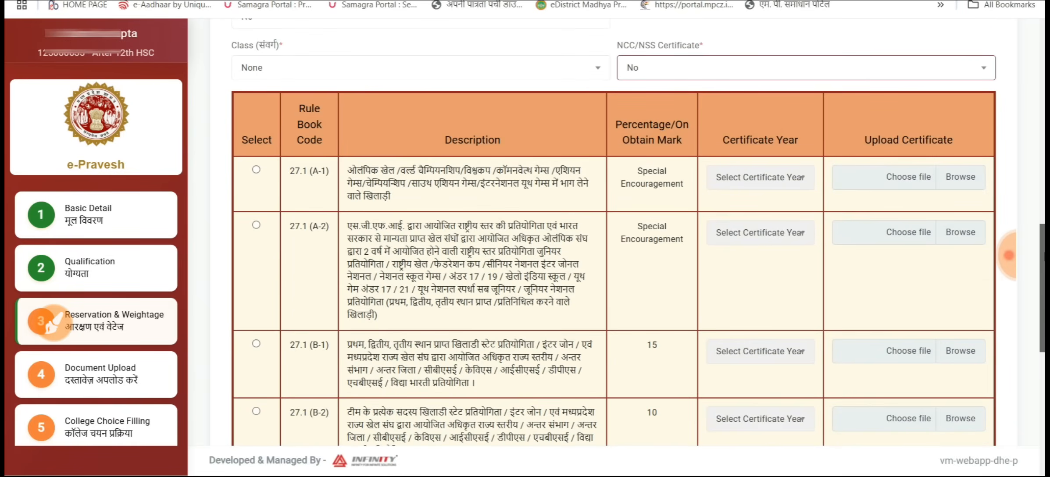
left_click(256, 170)
left_click(256, 170)
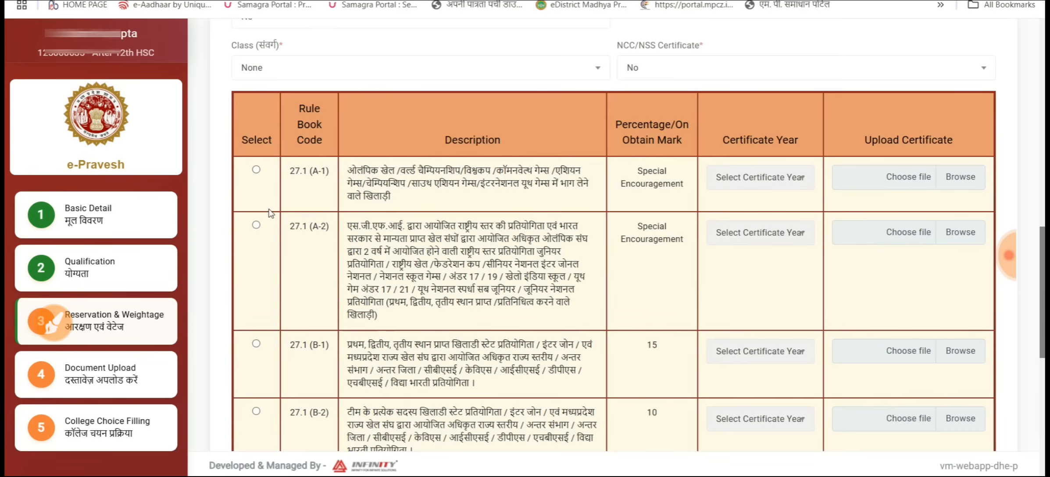
scroll(454, 222, "down", 3)
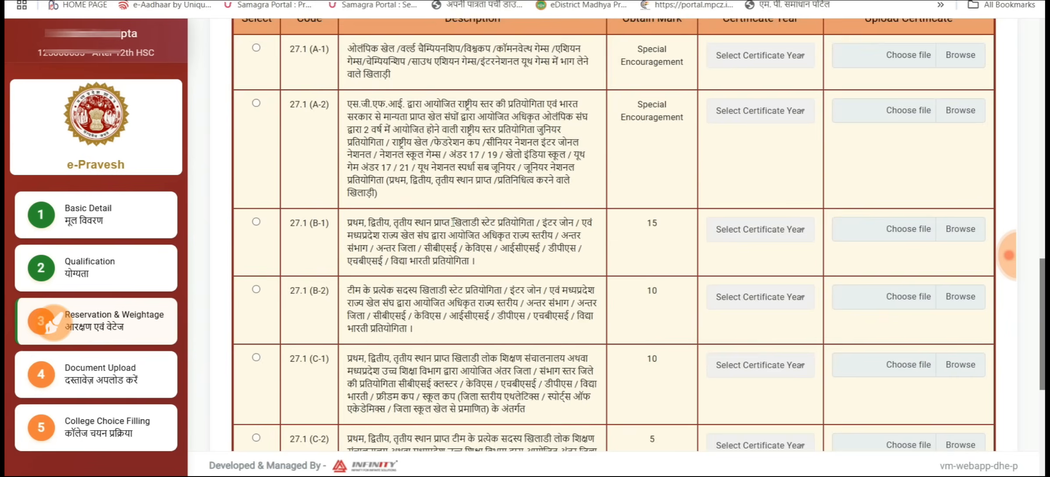
scroll(511, 284, "down", 3)
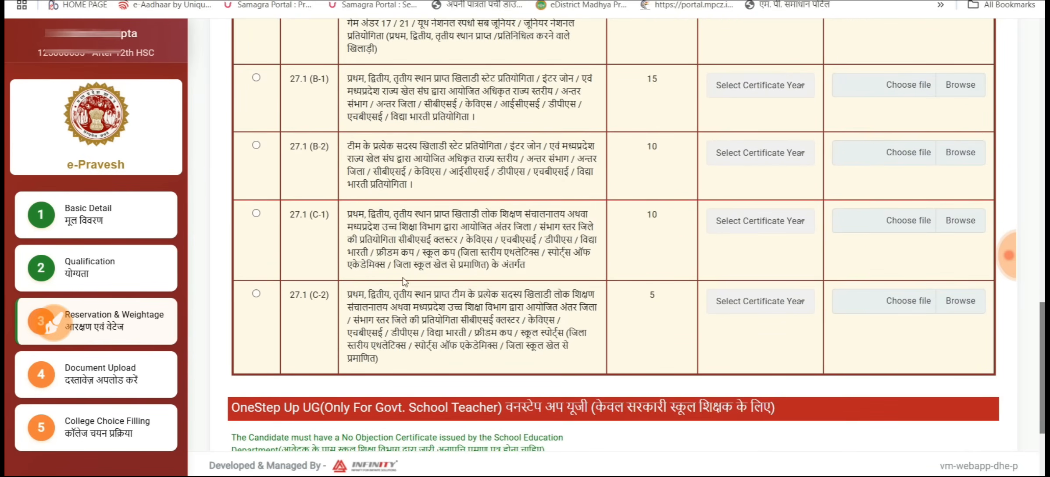
scroll(510, 283, "down", 3)
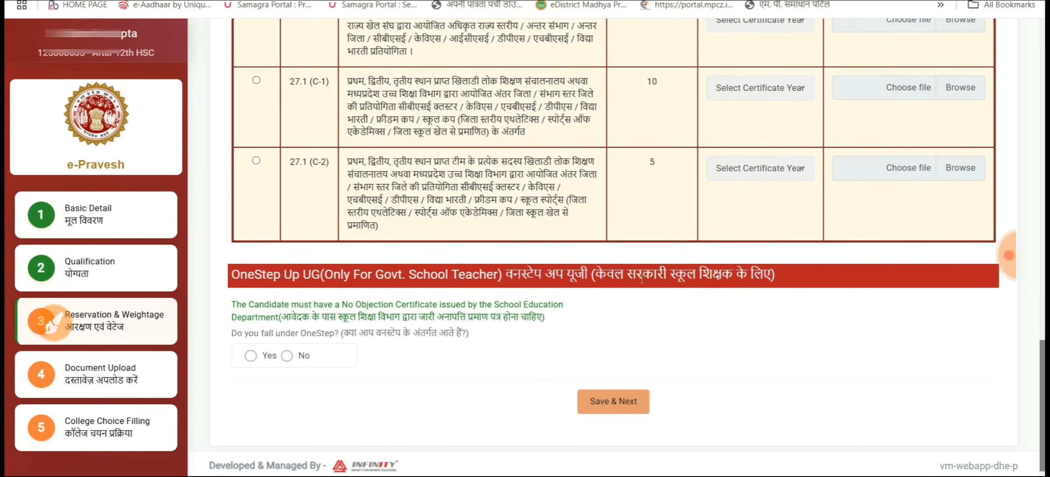
left_click(286, 355)
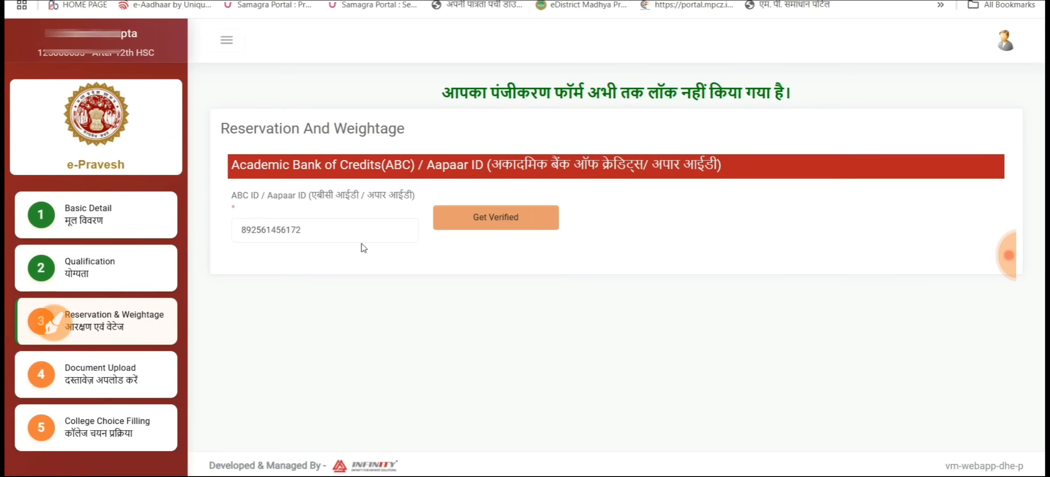
left_click(469, 223)
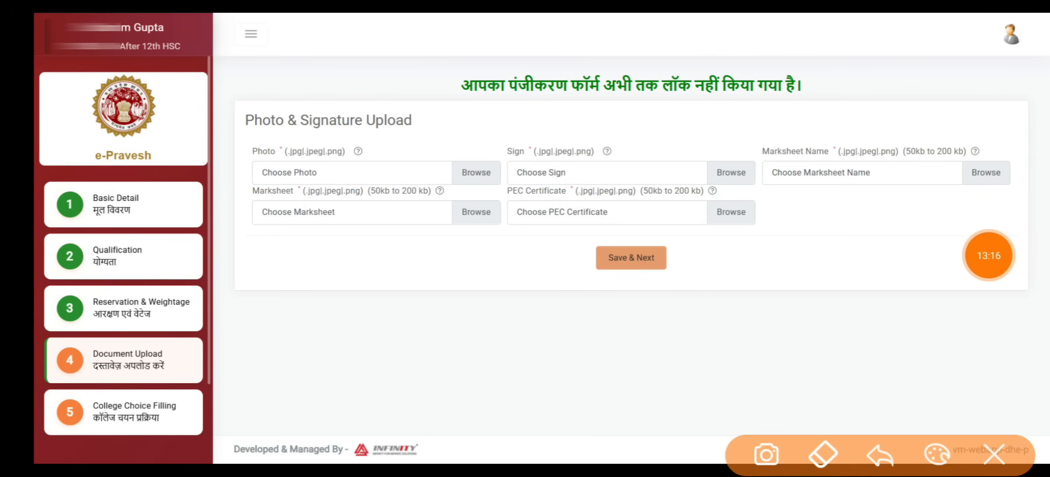
mouse_move(464, 86)
left_mouse_down()
mouse_move(268, 88)
mouse_move(491, 116)
mouse_move(410, 87)
left_mouse_up()
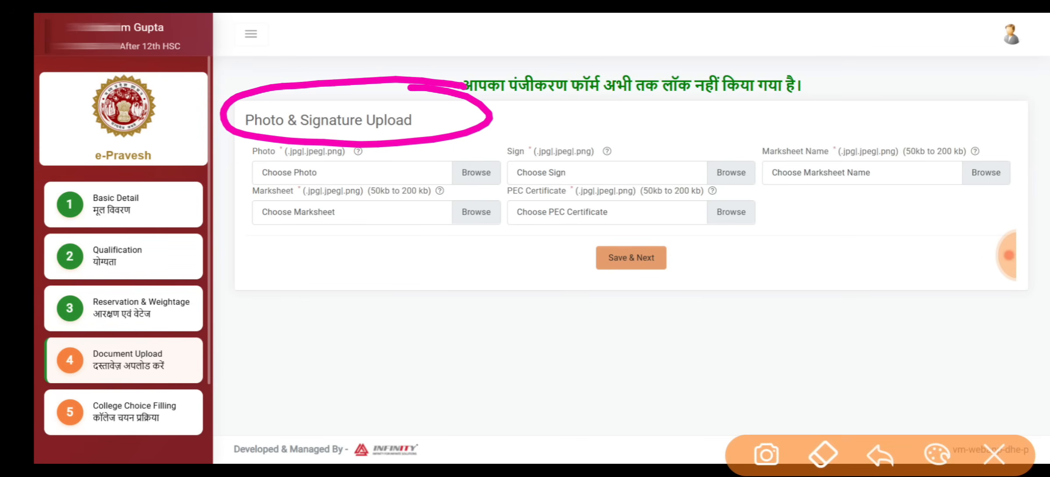
left_click(994, 454)
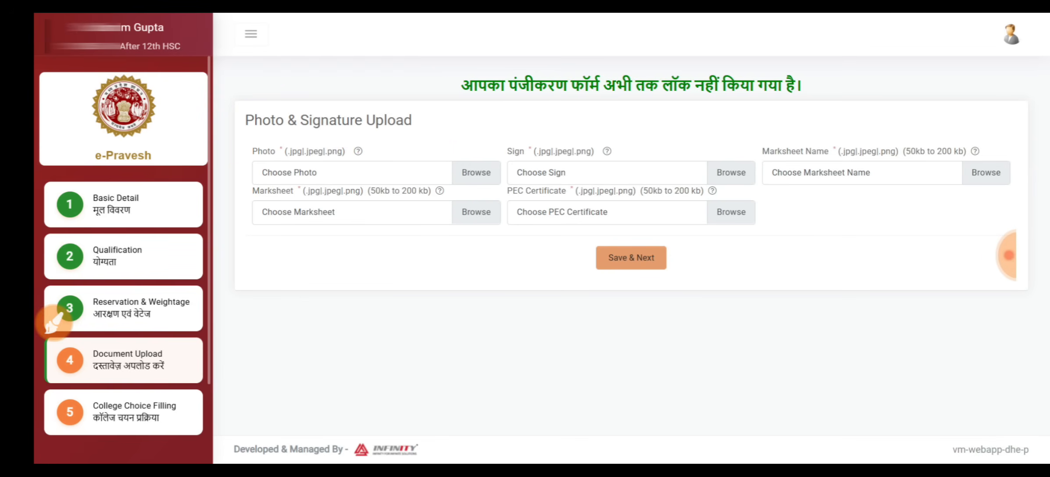
left_click(52, 322)
left_click_drag(331, 166, 434, 126)
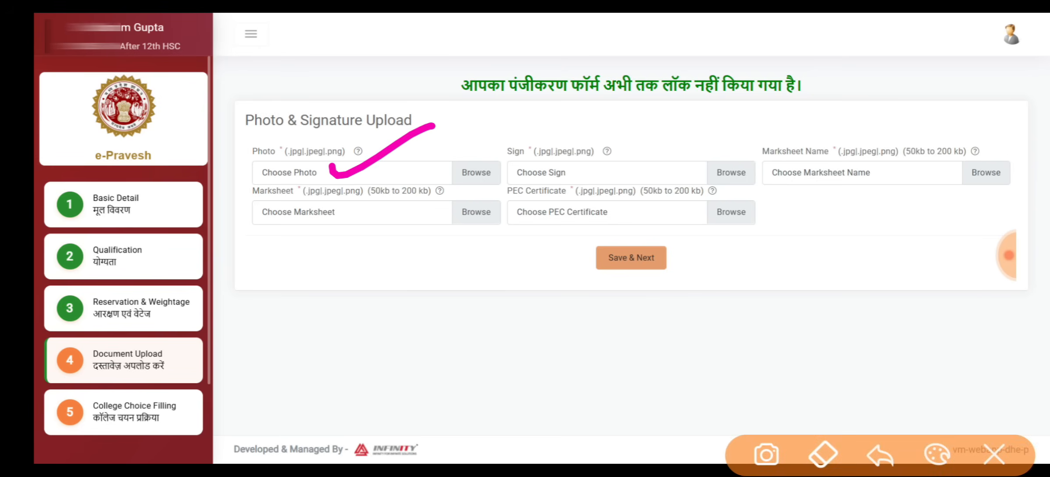
left_click_drag(586, 161, 701, 116)
mouse_move(989, 137)
left_mouse_down()
mouse_move(774, 213)
mouse_move(992, 130)
left_mouse_up()
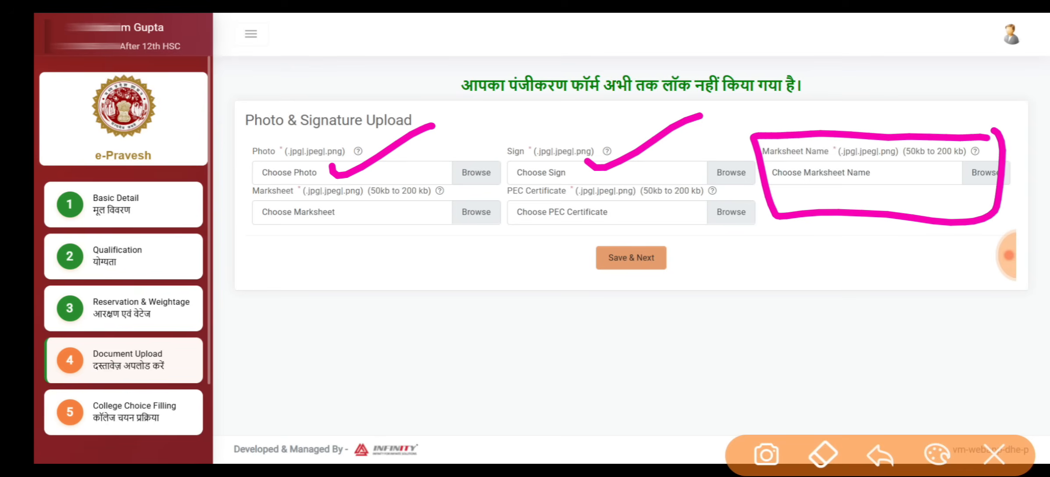
mouse_move(233, 263)
left_mouse_down()
mouse_move(465, 164)
mouse_move(266, 249)
left_mouse_up()
mouse_move(508, 259)
left_mouse_down()
mouse_move(504, 239)
mouse_move(732, 173)
mouse_move(532, 244)
left_mouse_up()
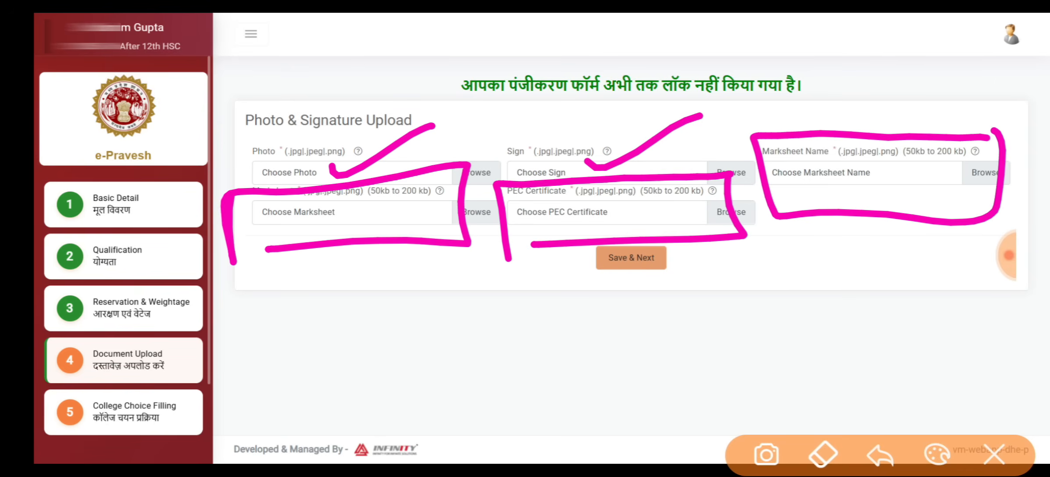
left_click(993, 453)
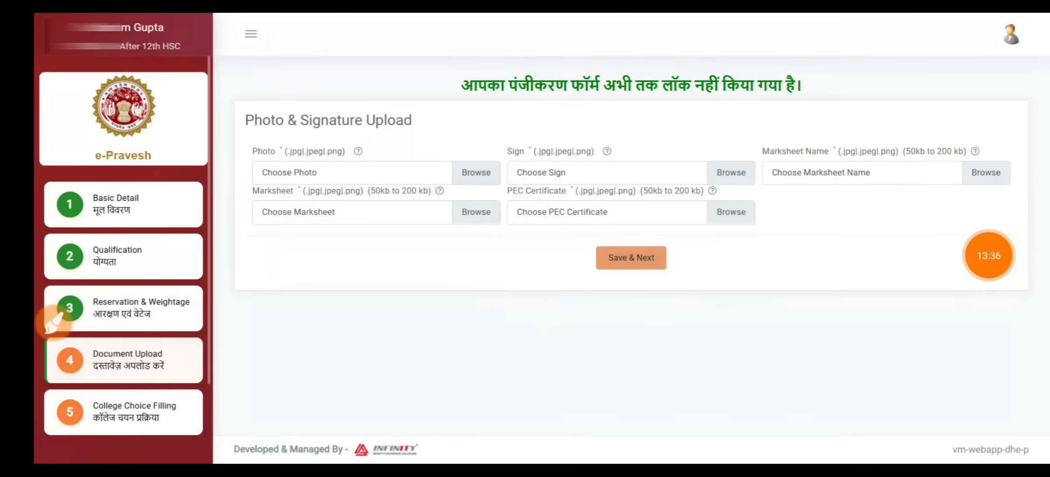
left_click(54, 322)
mouse_move(763, 226)
left_mouse_down()
mouse_move(877, 128)
mouse_move(788, 222)
mouse_move(756, 224)
left_mouse_up()
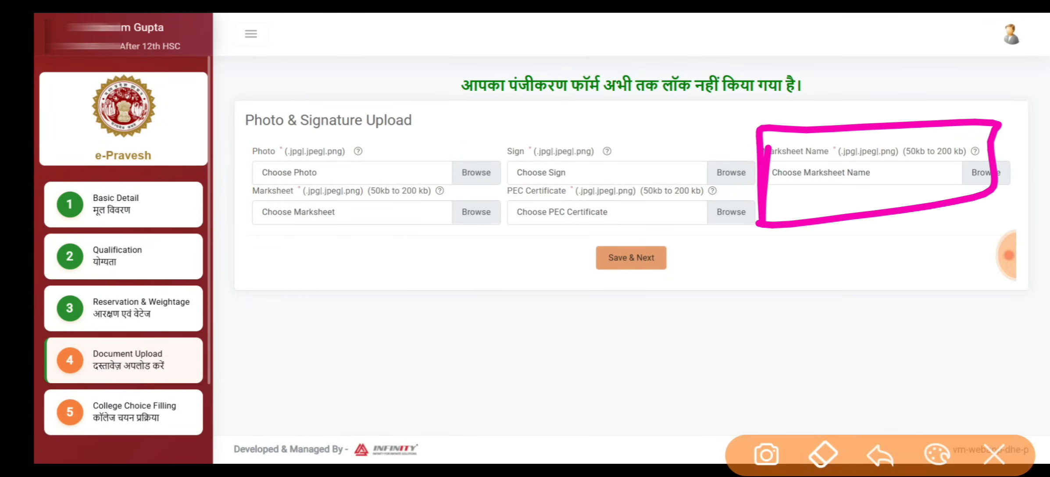
left_click_drag(448, 197, 456, 260)
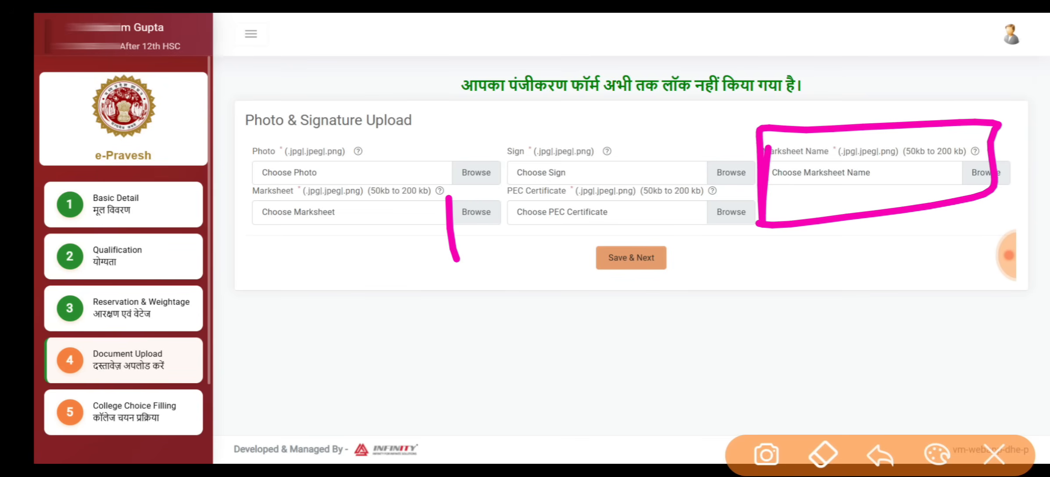
left_click_drag(494, 214, 493, 216)
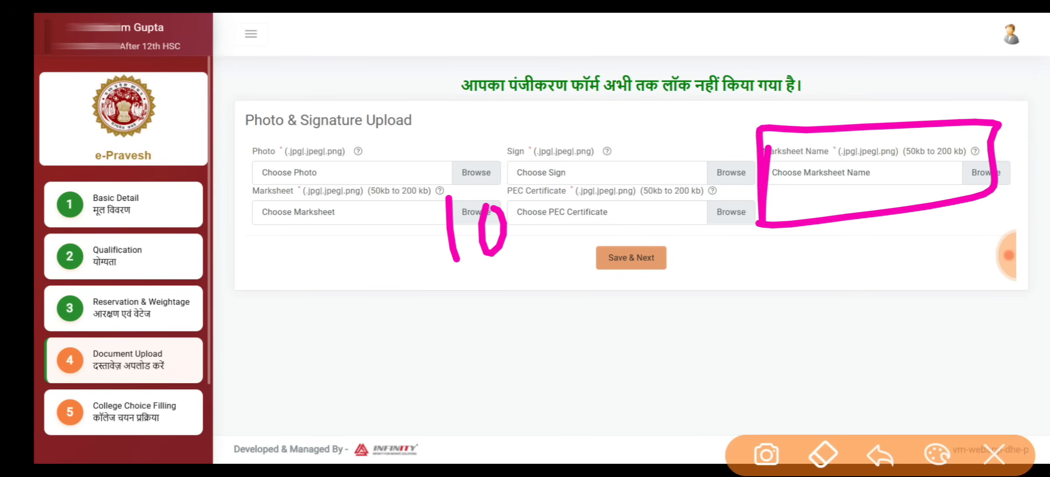
left_click_drag(539, 179, 543, 242)
left_click_drag(520, 211, 565, 184)
left_click_drag(566, 142, 572, 235)
left_click_drag(572, 206, 613, 228)
mouse_move(218, 201)
left_mouse_down()
mouse_move(237, 284)
mouse_move(289, 257)
mouse_move(204, 277)
left_mouse_up()
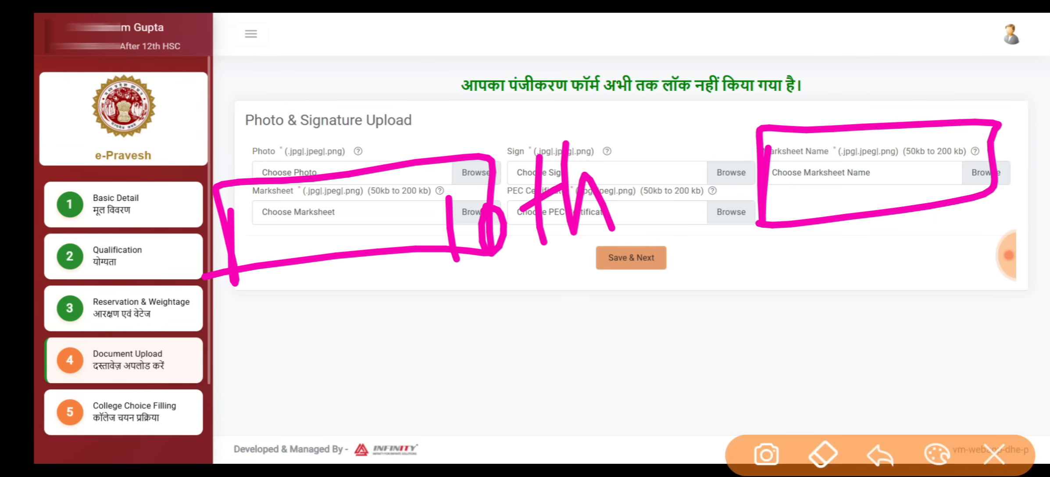
mouse_move(483, 313)
left_mouse_down()
mouse_move(484, 388)
mouse_move(533, 349)
left_mouse_up()
left_click_drag(558, 284, 560, 344)
left_click_drag(538, 323, 590, 295)
mouse_move(590, 255)
left_mouse_down()
mouse_move(598, 323)
mouse_move(660, 323)
left_mouse_up()
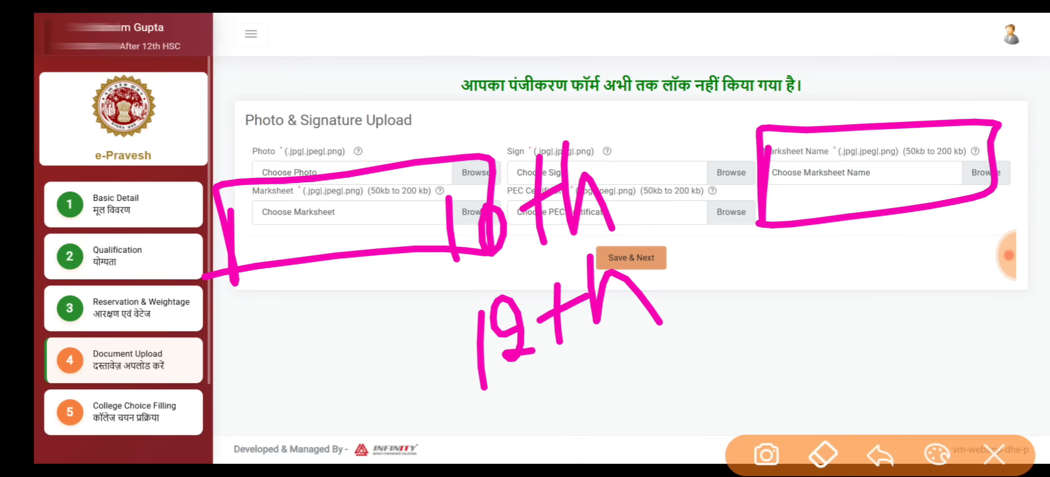
left_click(994, 455)
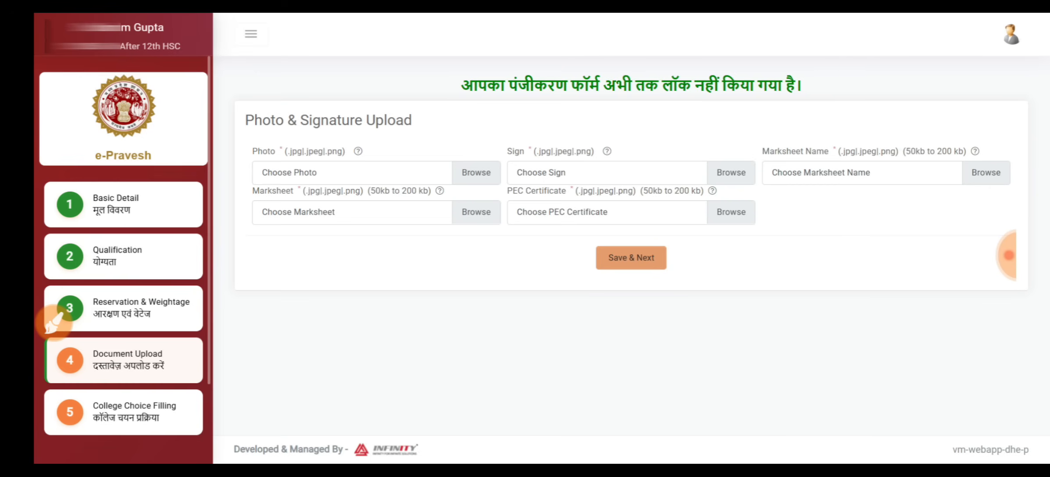
left_click(52, 323)
mouse_move(818, 125)
left_mouse_down()
mouse_move(772, 169)
mouse_move(840, 130)
left_mouse_up()
mouse_move(221, 207)
left_mouse_down()
mouse_move(318, 179)
mouse_move(284, 167)
left_mouse_up()
left_click(994, 454)
left_click(1007, 255)
left_click(53, 322)
left_click(53, 322)
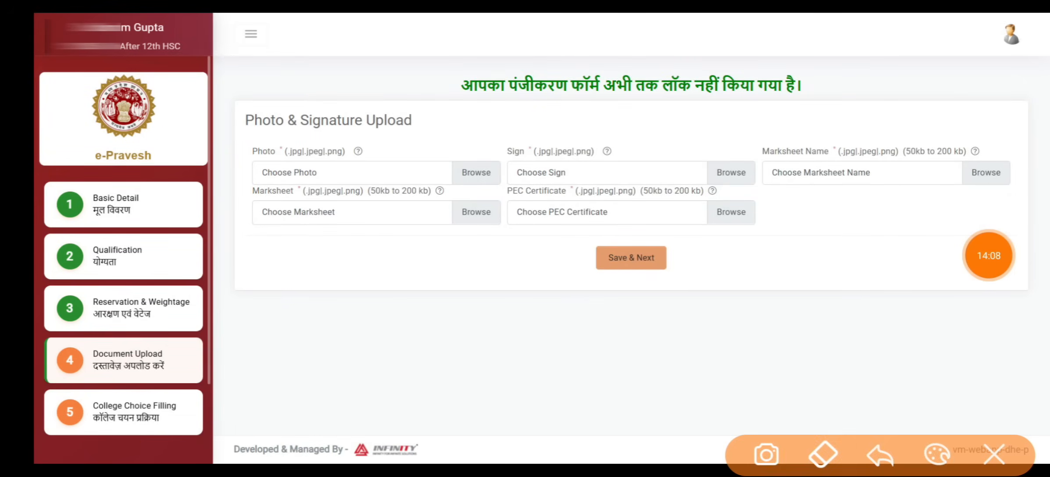
mouse_move(452, 169)
left_mouse_down()
mouse_move(436, 214)
mouse_move(403, 174)
left_mouse_up()
mouse_move(989, 131)
left_mouse_down()
mouse_move(947, 120)
mouse_move(958, 114)
left_mouse_up()
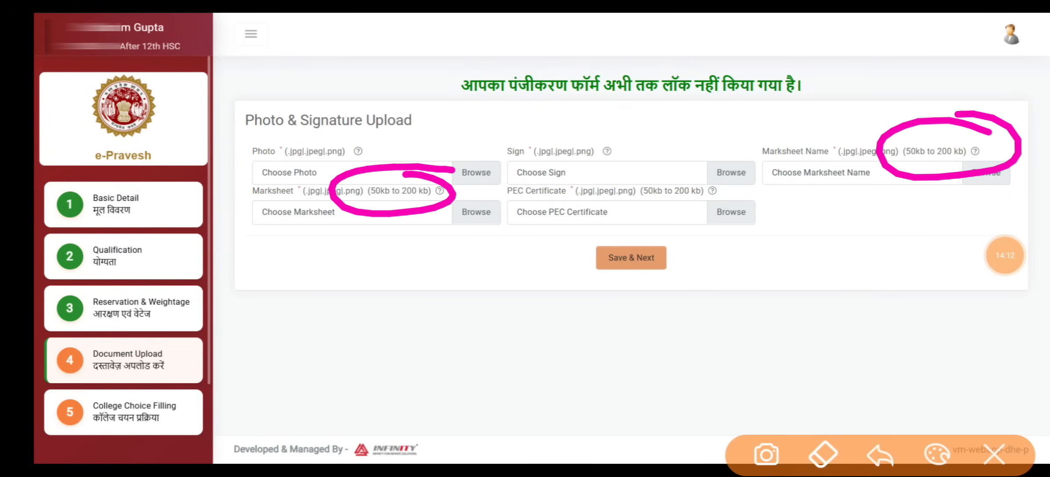
left_click(993, 454)
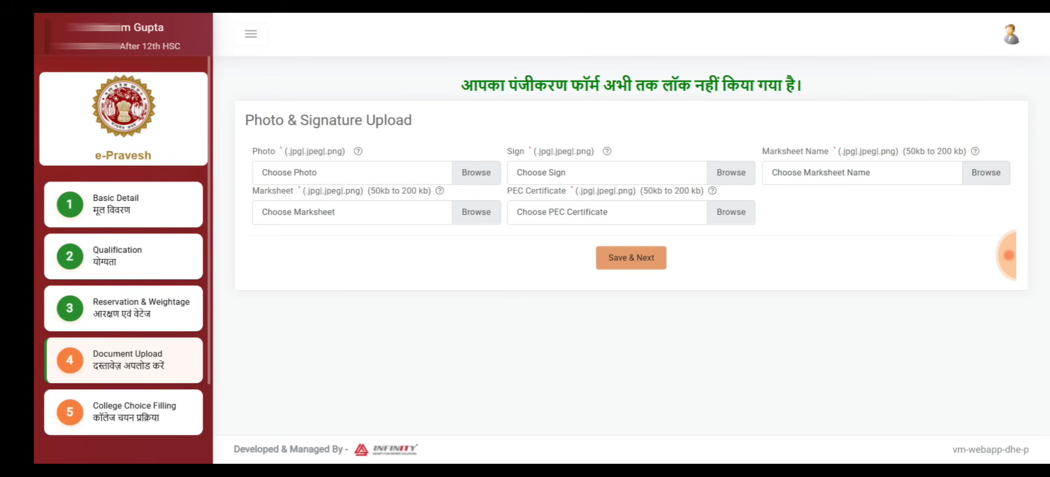
left_click(53, 323)
mouse_move(280, 174)
left_mouse_down()
mouse_move(266, 237)
mouse_move(357, 194)
mouse_move(452, 173)
left_mouse_up()
left_click_drag(262, 307, 539, 169)
left_click_drag(293, 311, 522, 191)
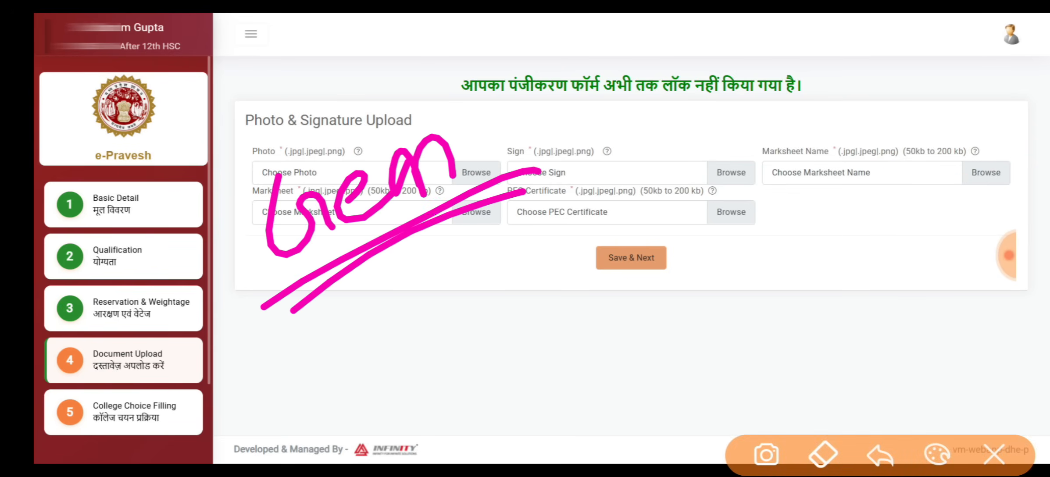
left_click_drag(653, 154, 671, 162)
left_click_drag(681, 132, 692, 206)
mouse_move(693, 206)
left_mouse_down()
mouse_move(719, 151)
mouse_move(710, 203)
left_mouse_up()
left_click_drag(790, 108, 838, 146)
left_click_drag(763, 255, 719, 281)
left_click_drag(809, 211, 863, 228)
mouse_move(813, 326)
left_mouse_down()
mouse_move(793, 342)
mouse_move(861, 306)
mouse_move(859, 406)
left_mouse_up()
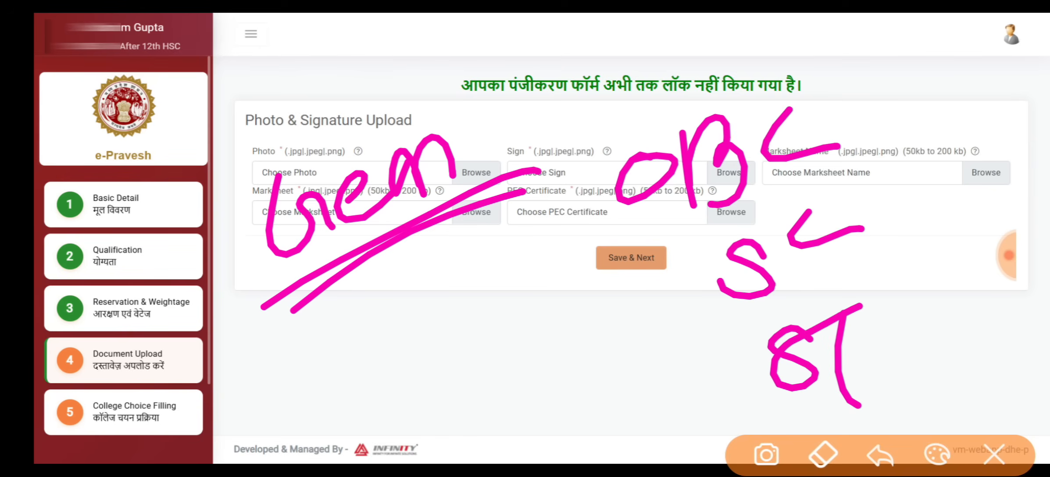
left_click(993, 454)
left_click(1007, 255)
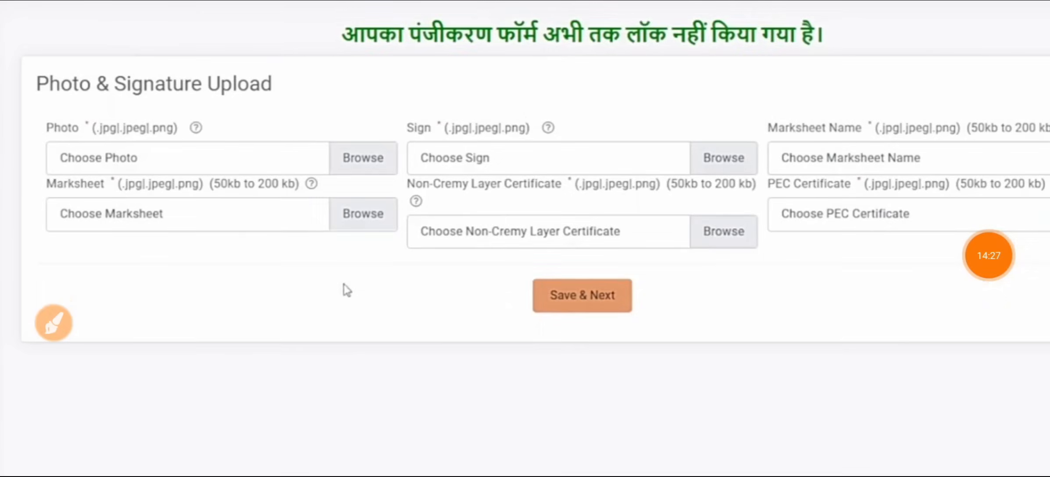
left_click(53, 323)
mouse_move(717, 175)
left_mouse_down()
mouse_move(600, 170)
mouse_move(378, 192)
mouse_move(775, 200)
mouse_move(536, 152)
left_mouse_up()
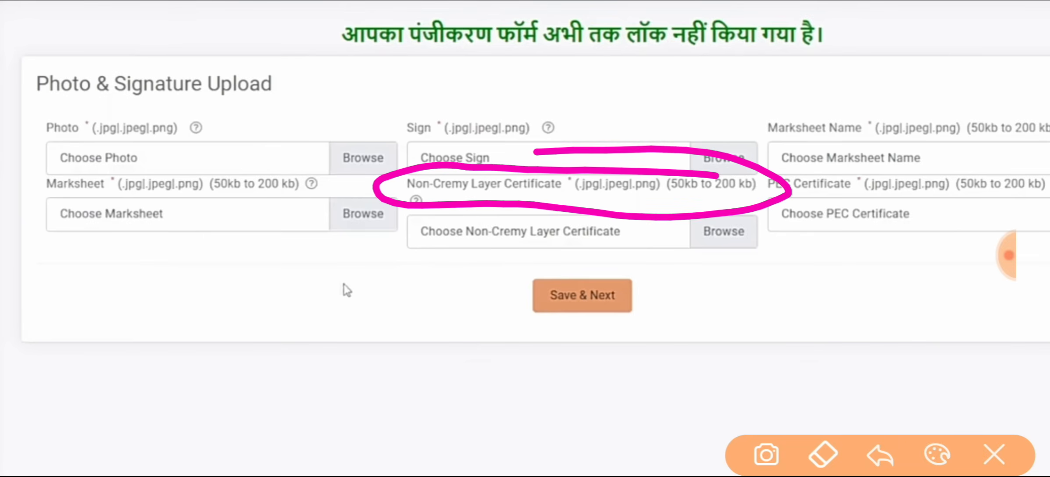
left_click_drag(357, 317, 347, 314)
left_click_drag(385, 285, 388, 372)
left_click_drag(384, 283, 404, 343)
left_click_drag(462, 269, 479, 307)
left_click_drag(528, 347, 491, 386)
mouse_move(562, 329)
left_mouse_down()
mouse_move(535, 362)
mouse_move(589, 357)
left_mouse_up()
left_click_drag(641, 364, 639, 390)
mouse_move(699, 300)
left_mouse_down()
mouse_move(676, 323)
mouse_move(663, 367)
left_mouse_up()
left_click_drag(709, 322, 730, 388)
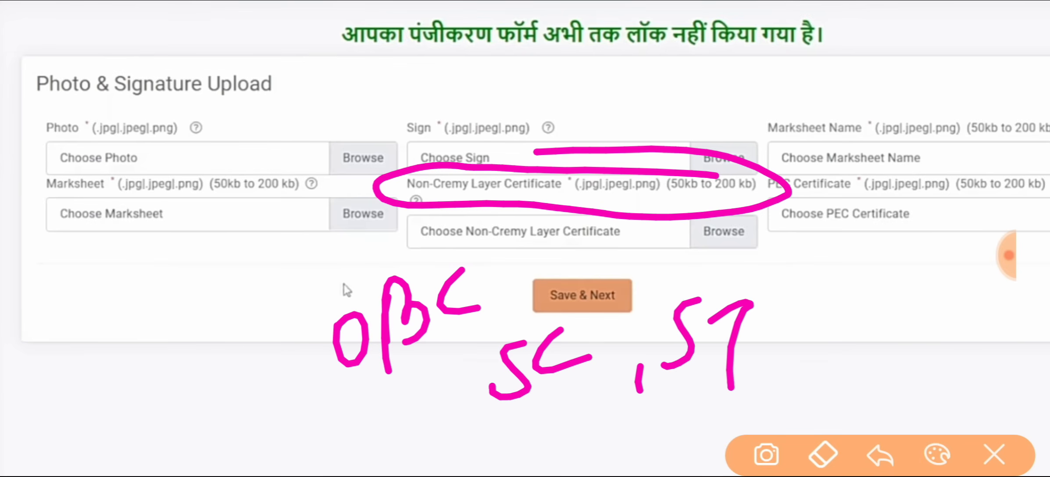
left_click_drag(618, 237, 689, 210)
left_click_drag(649, 251, 745, 211)
left_click_drag(719, 90, 765, 79)
mouse_move(767, 110)
left_mouse_down()
mouse_move(796, 74)
mouse_move(817, 110)
left_mouse_up()
left_click_drag(796, 95, 794, 126)
left_click_drag(853, 77, 858, 107)
mouse_move(829, 87)
left_mouse_down()
mouse_move(860, 71)
mouse_move(899, 69)
left_mouse_up()
left_click_drag(752, 86, 773, 80)
mouse_move(200, 130)
left_mouse_down()
mouse_move(209, 204)
mouse_move(235, 132)
left_mouse_up()
left_click_drag(258, 149, 261, 185)
left_click(261, 110)
mouse_move(312, 112)
left_mouse_down()
mouse_move(312, 162)
mouse_move(283, 207)
left_mouse_up()
left_click_drag(328, 122, 335, 167)
left_click(334, 106)
left_click_drag(196, 125, 228, 128)
left_click_drag(374, 87, 378, 156)
left_click_drag(358, 144, 393, 123)
left_click_drag(439, 102, 444, 132)
left_click_drag(447, 131, 482, 135)
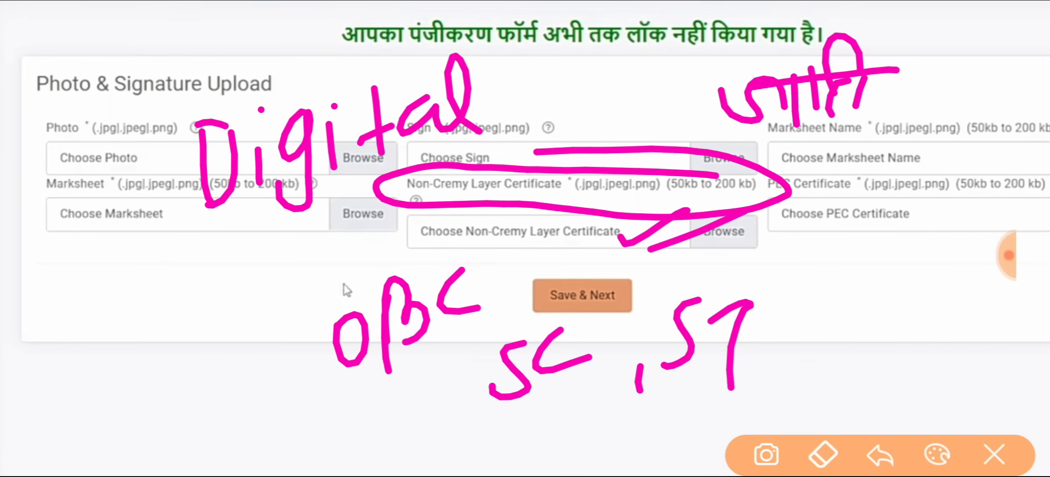
left_click_drag(184, 261, 646, 118)
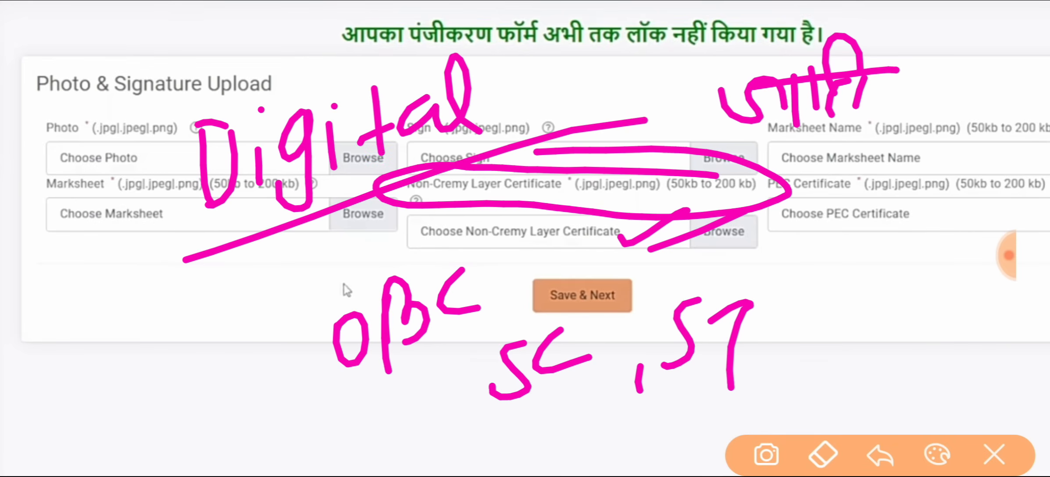
left_click(994, 454)
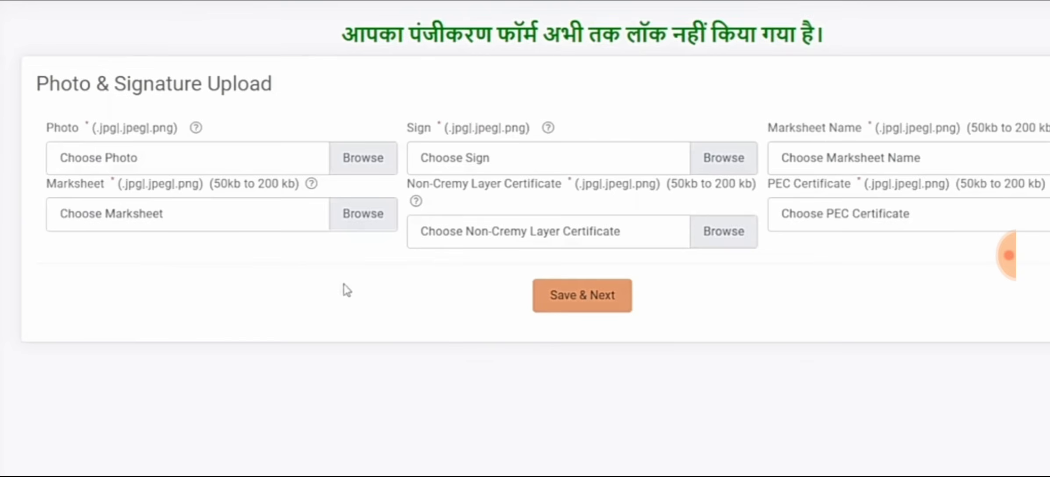
left_click(54, 323)
mouse_move(771, 166)
left_mouse_down()
mouse_move(774, 204)
mouse_move(769, 173)
left_mouse_up()
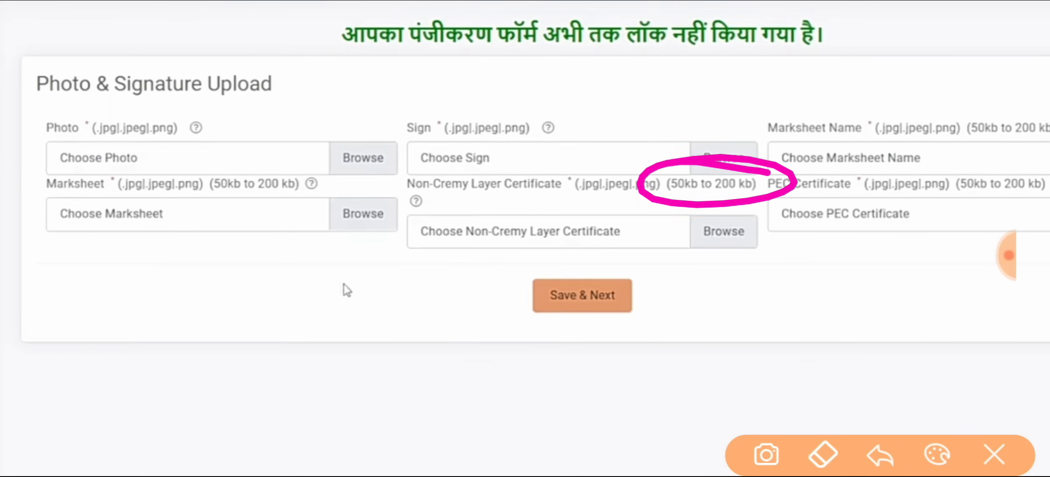
left_click(993, 454)
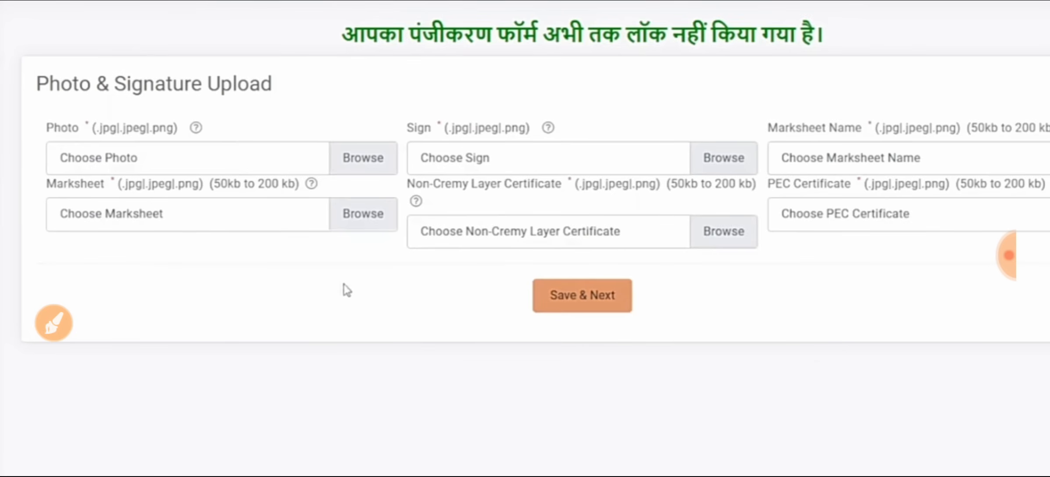
left_click(1006, 256)
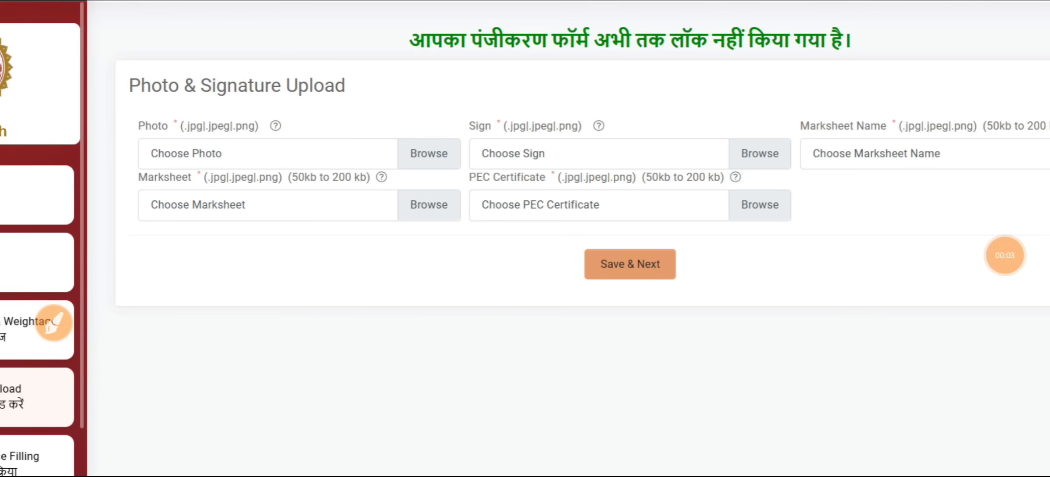
left_click(52, 323)
mouse_move(429, 244)
left_mouse_down()
mouse_move(588, 233)
mouse_move(410, 184)
mouse_move(815, 149)
mouse_move(871, 180)
mouse_move(490, 167)
left_mouse_up()
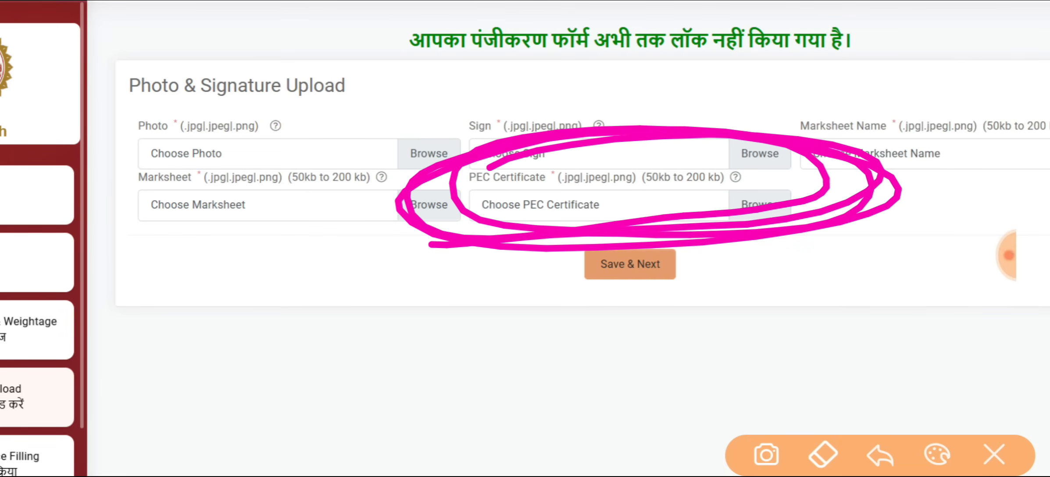
left_click_drag(468, 253, 554, 221)
left_click_drag(497, 282, 596, 237)
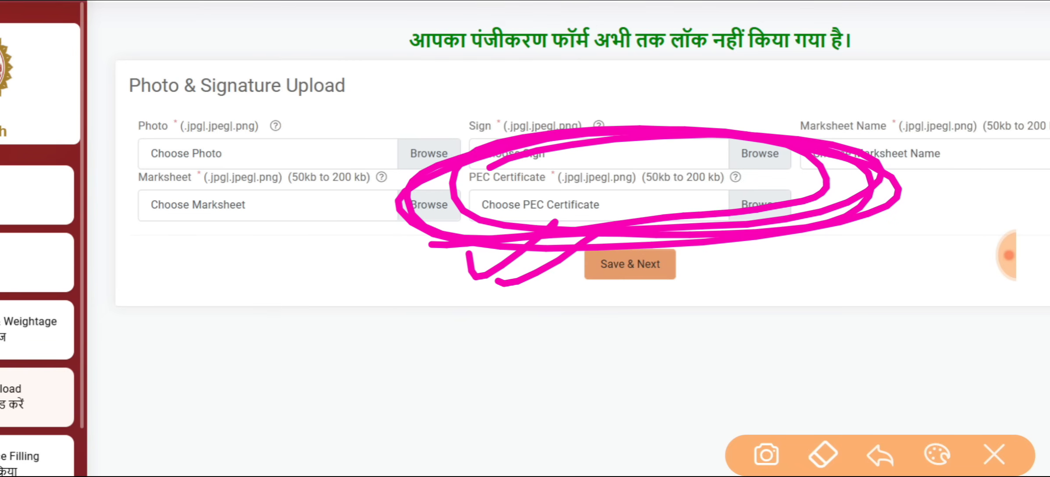
mouse_move(589, 154)
left_mouse_down()
mouse_move(458, 219)
mouse_move(539, 144)
left_mouse_up()
left_click(994, 455)
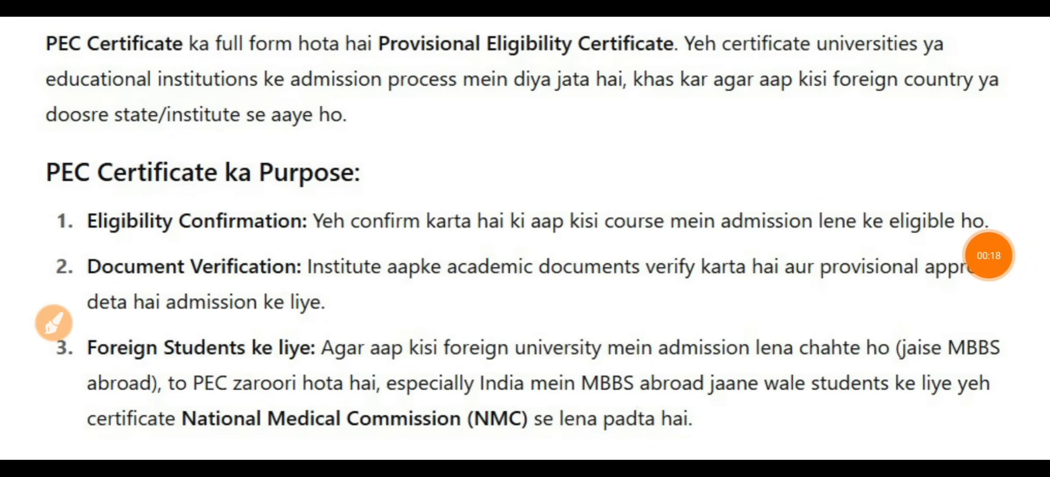
left_click(53, 323)
left_click_drag(395, 80, 675, 65)
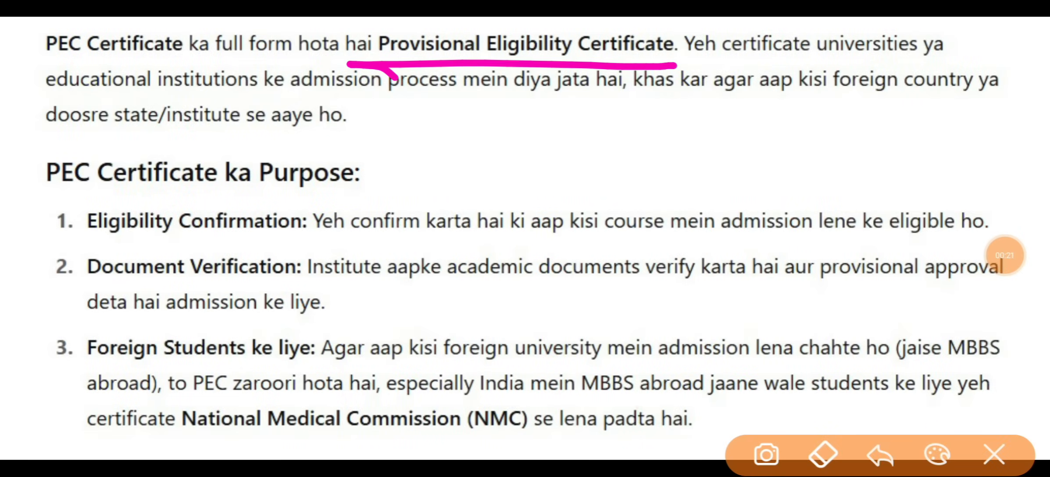
left_click_drag(860, 64, 972, 57)
left_click_drag(96, 104, 193, 97)
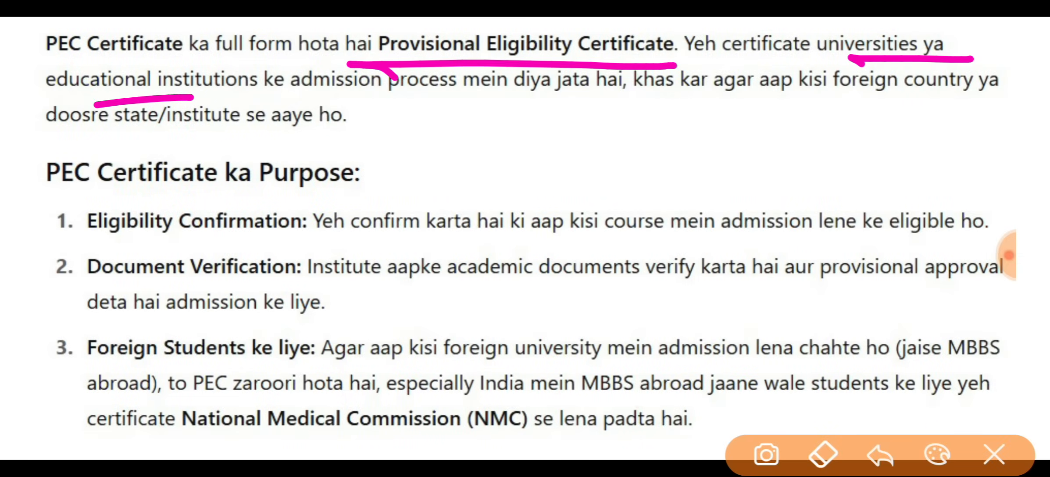
left_click_drag(286, 96, 452, 98)
left_click_drag(510, 110, 622, 103)
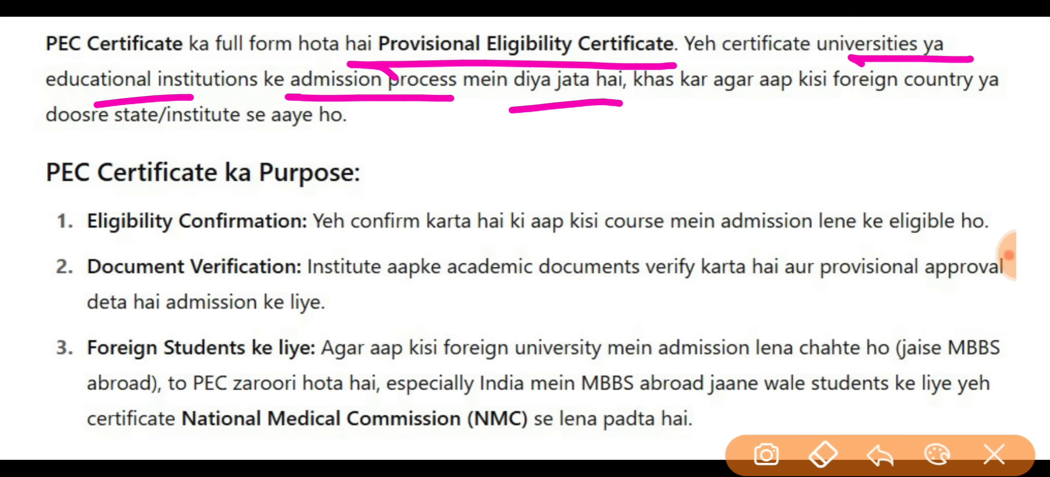
left_click_drag(96, 142, 368, 127)
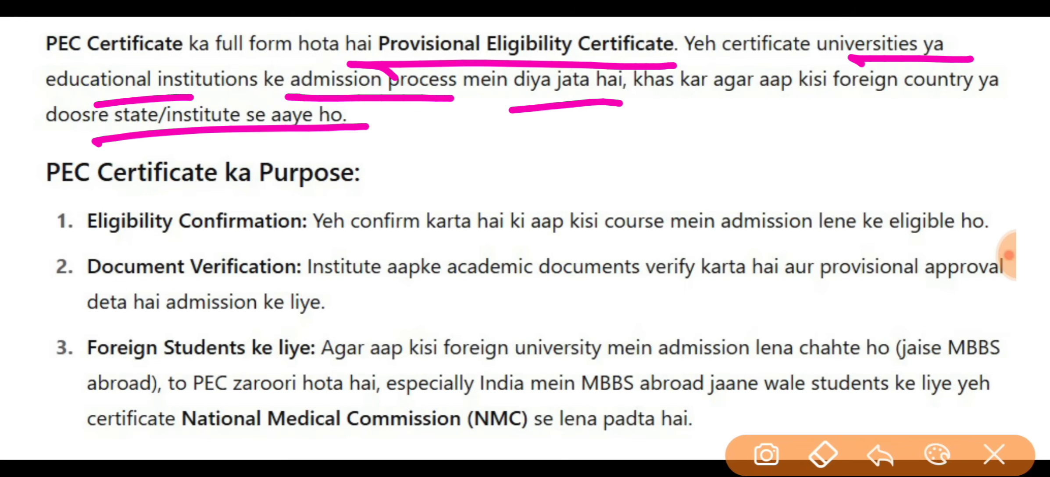
left_click_drag(329, 113, 419, 102)
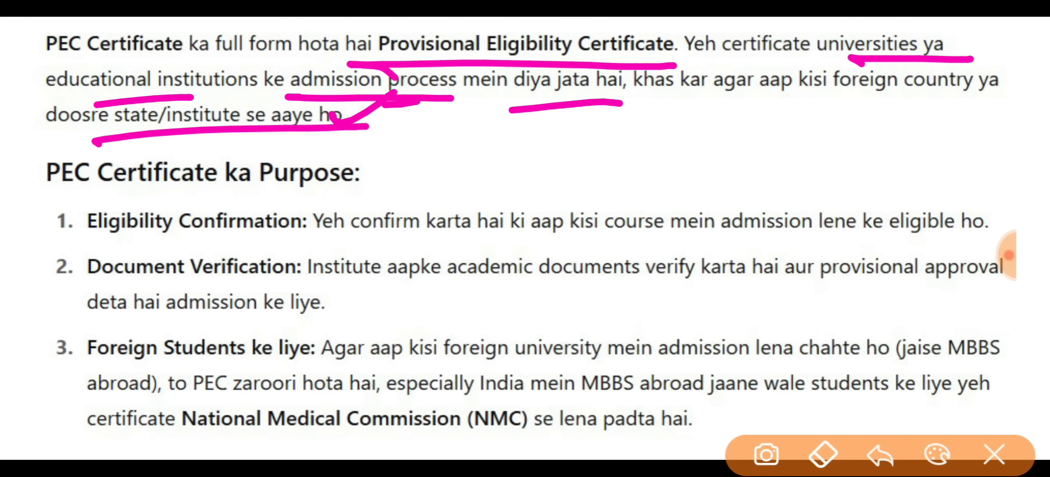
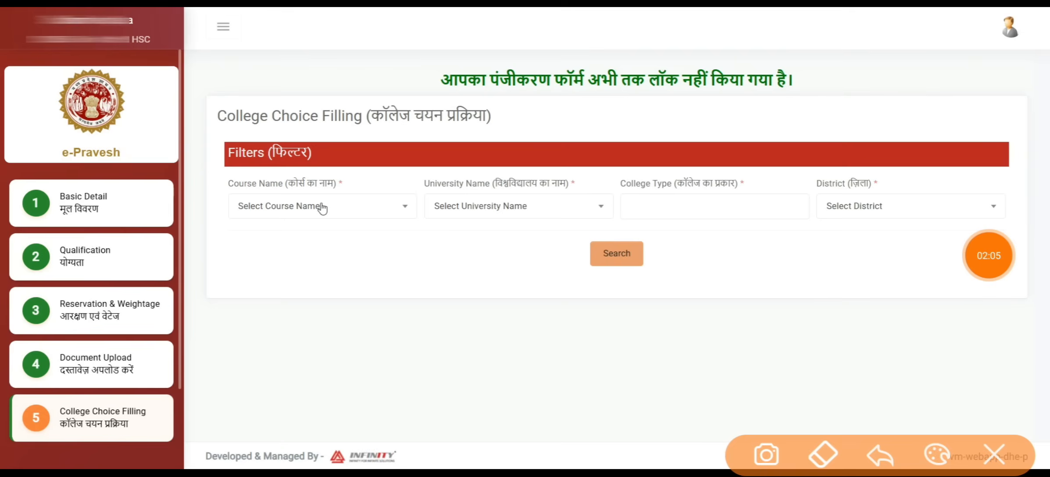
left_click_drag(158, 420, 232, 371)
mouse_move(214, 275)
left_mouse_down()
mouse_move(202, 167)
mouse_move(884, 115)
mouse_move(1004, 255)
mouse_move(224, 282)
left_mouse_up()
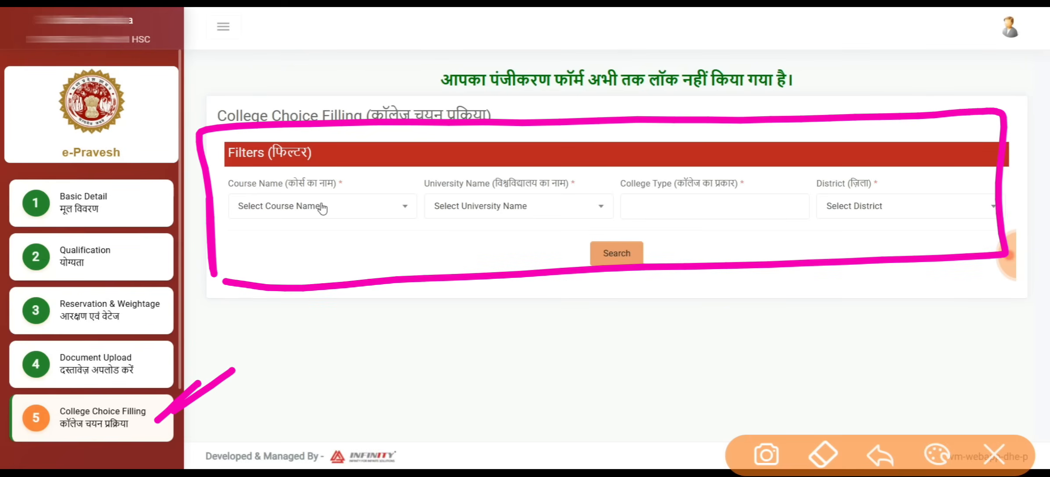
mouse_move(346, 214)
left_mouse_down()
mouse_move(310, 258)
mouse_move(375, 214)
left_mouse_up()
mouse_move(552, 199)
left_mouse_down()
mouse_move(489, 239)
mouse_move(585, 201)
left_mouse_up()
mouse_move(765, 192)
left_mouse_down()
mouse_move(696, 223)
mouse_move(787, 203)
left_mouse_up()
left_click_drag(948, 190, 864, 226)
left_click_drag(898, 233, 964, 217)
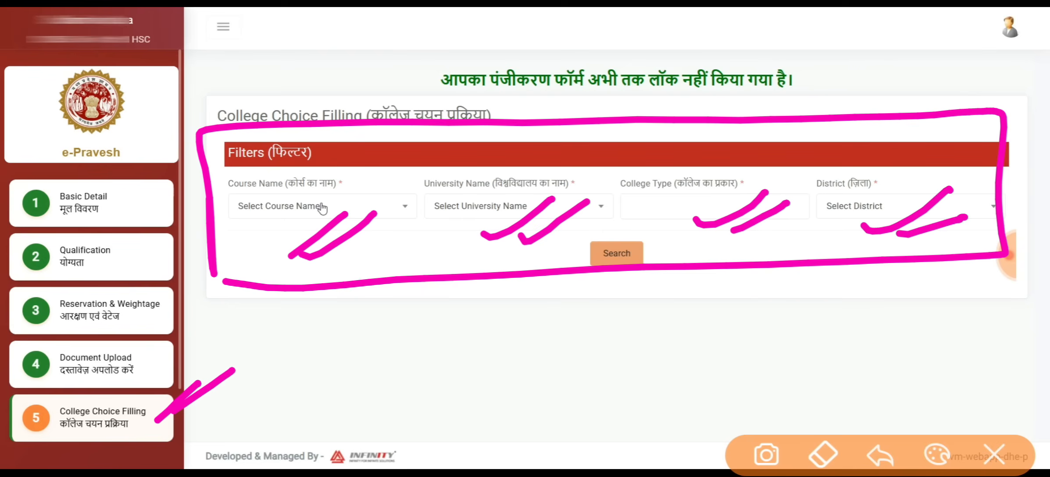
left_click(993, 456)
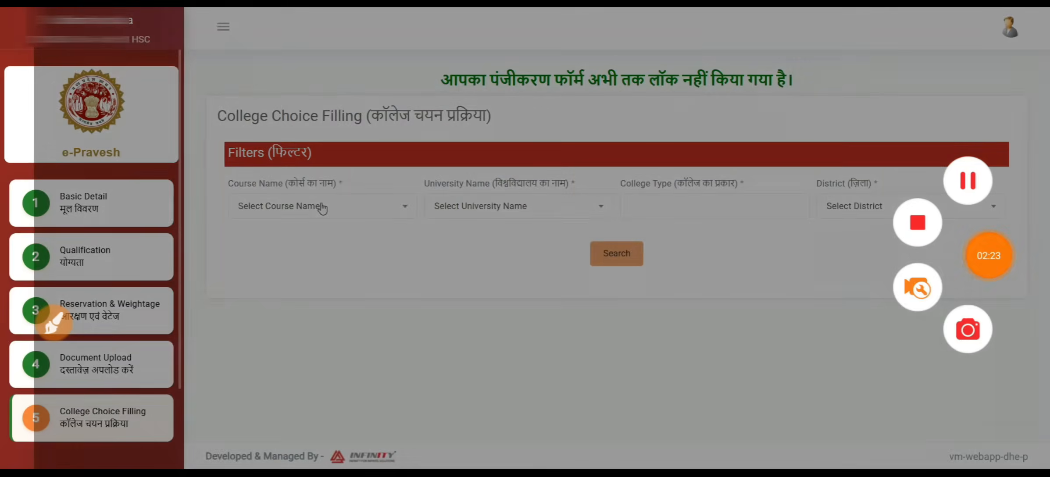
Set the Course Name filter for college choice filling to B. Sc
left_click(323, 206)
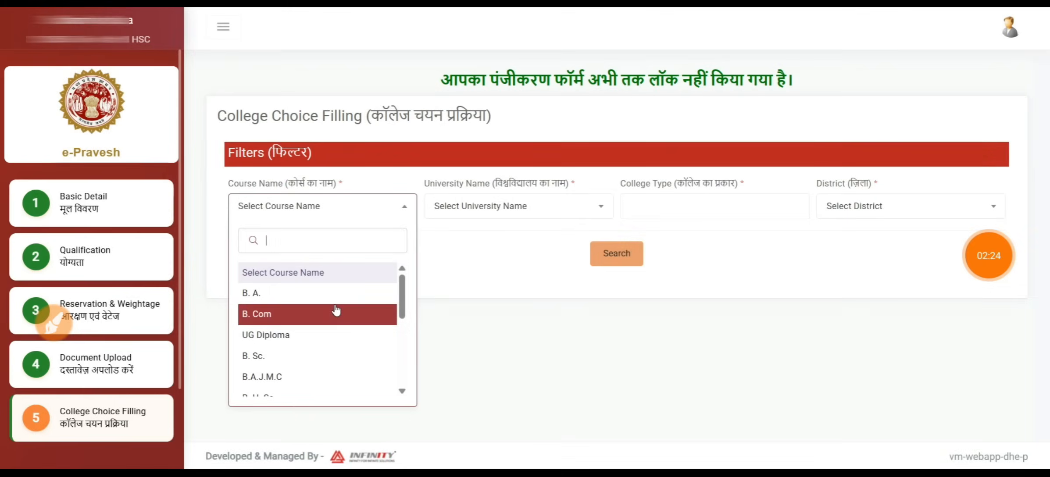
scroll(336, 314, "down", 2)
scroll(336, 314, "down", 3)
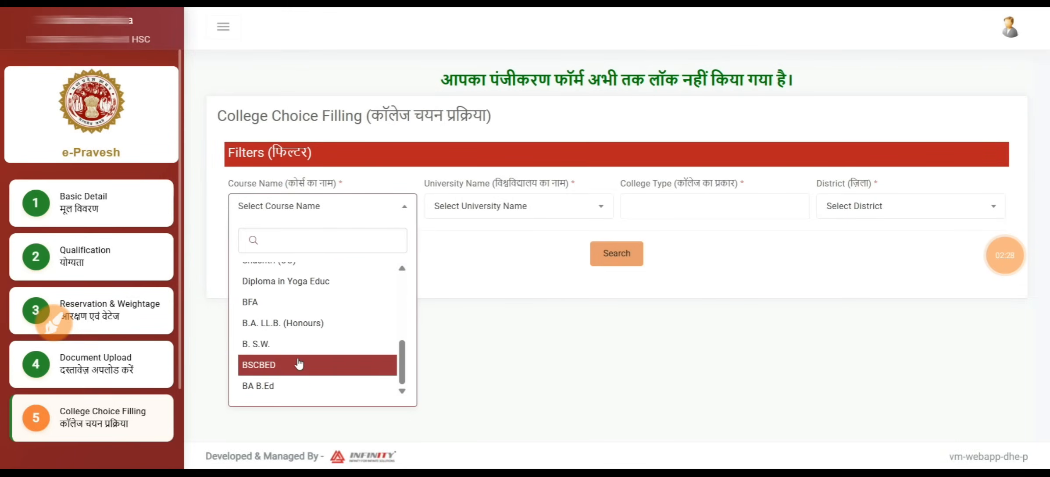
left_click_drag(402, 362, 403, 296)
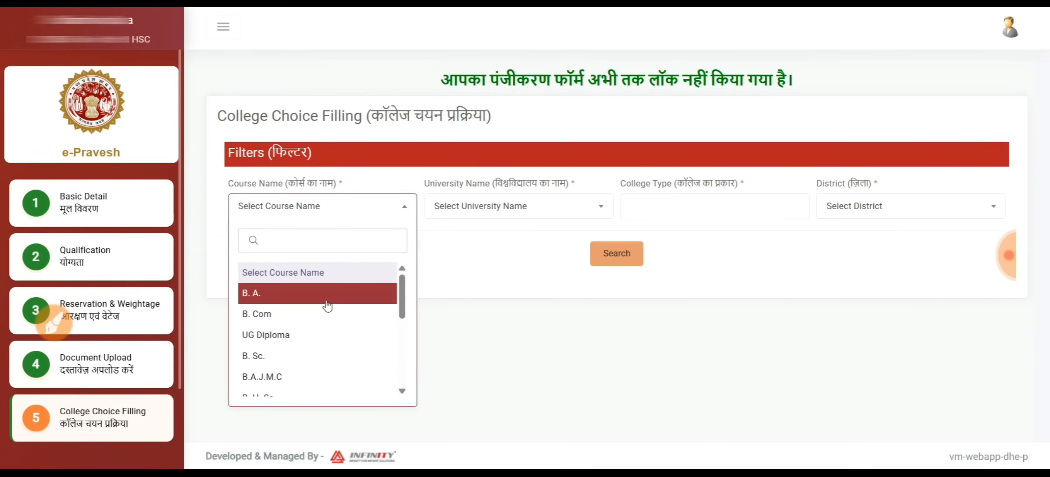
left_click(299, 355)
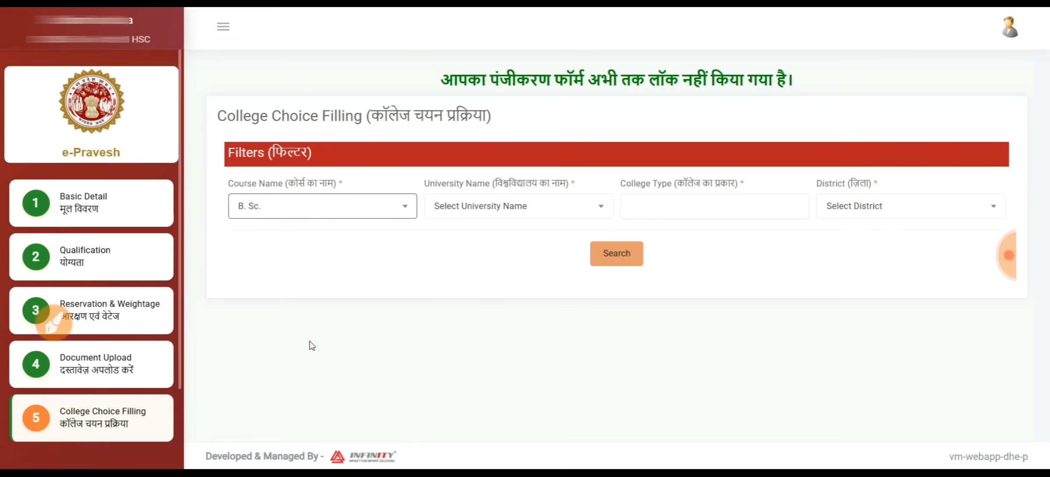
Set the University Name filter to Jiwaji University, Gwalior, and look through the other universities offered
left_click(511, 207)
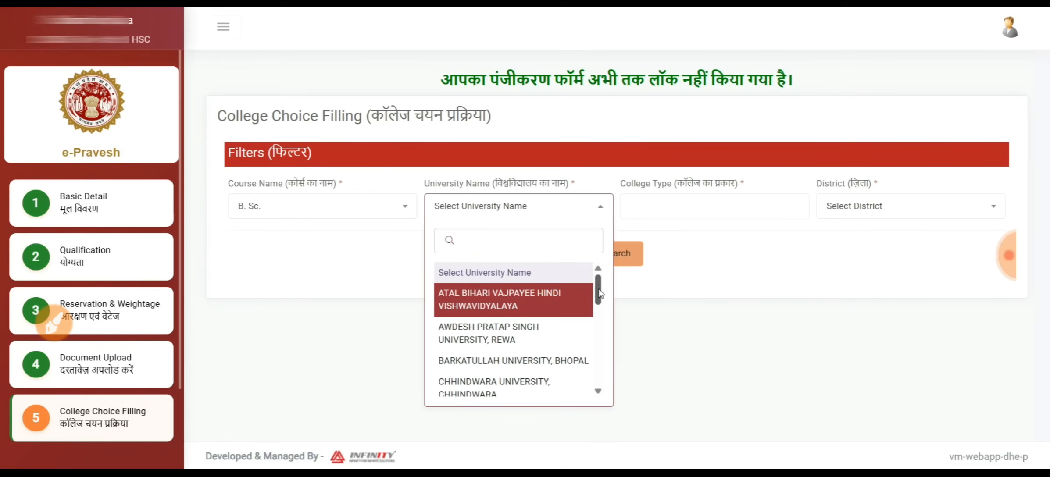
left_click_drag(599, 293, 601, 312)
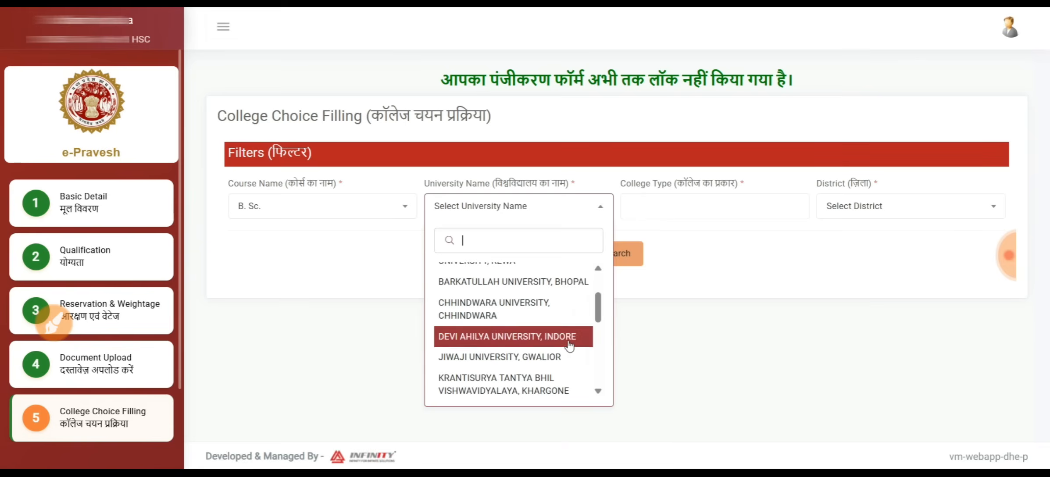
left_click(563, 357)
left_click(601, 214)
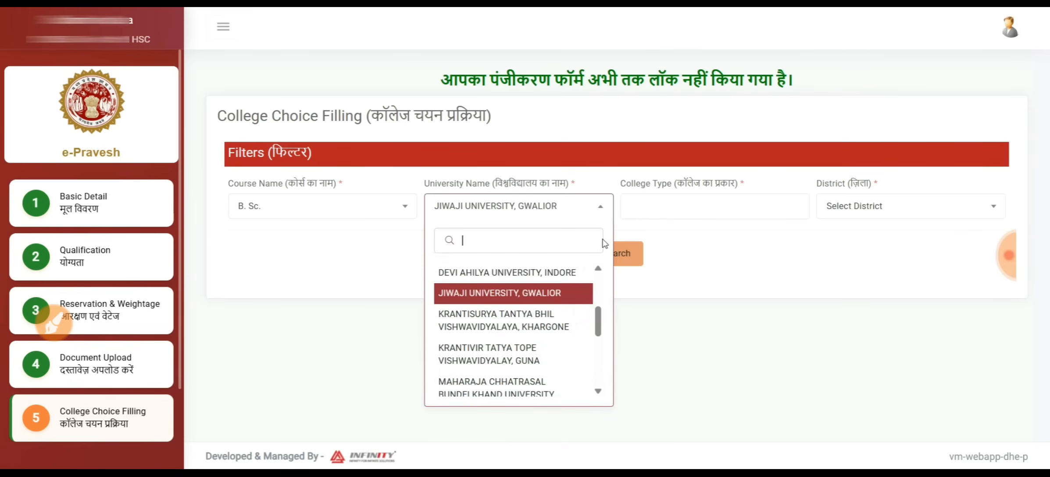
left_click_drag(597, 313, 591, 273)
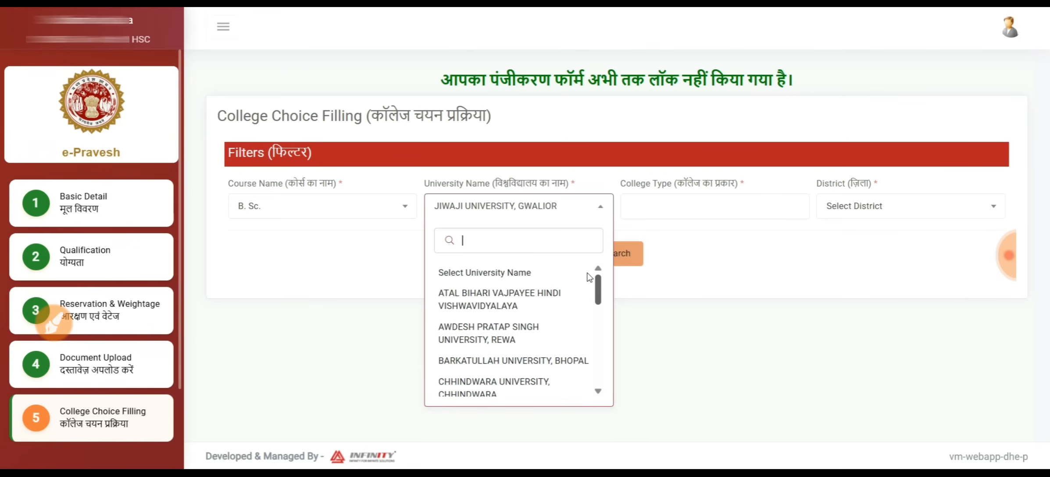
left_click_drag(598, 289, 600, 320)
Set the College Type filter to Government and the District filter to Gwalior
left_click(678, 206)
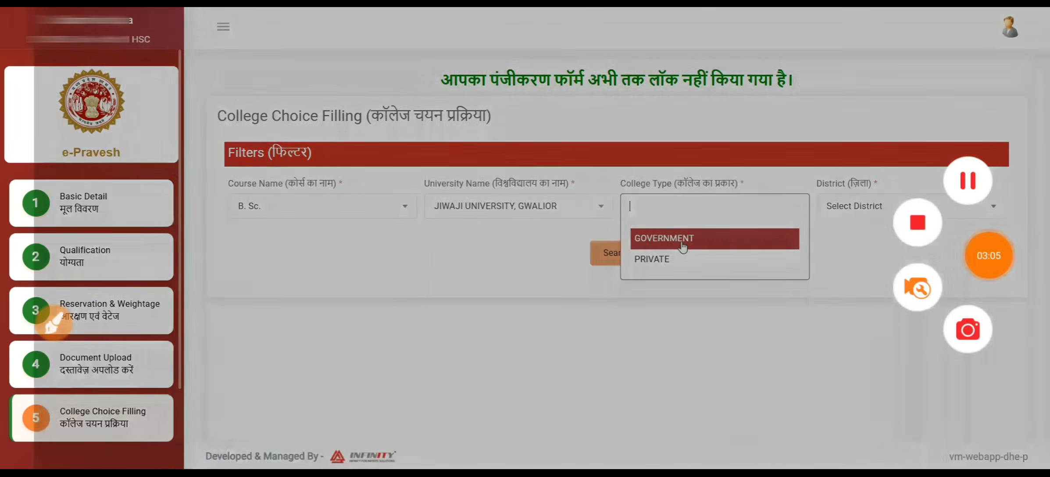
left_click(682, 247)
left_click(907, 206)
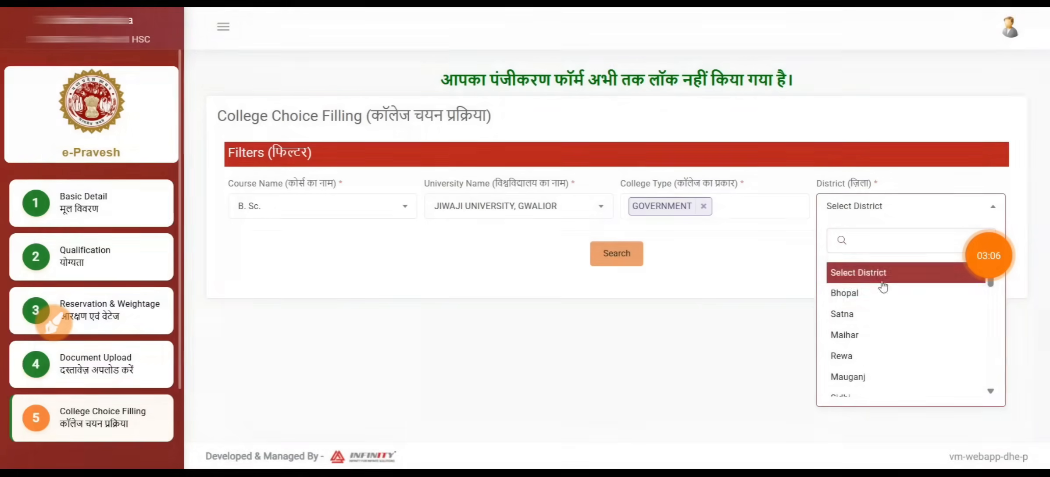
scroll(886, 308, "down", 3)
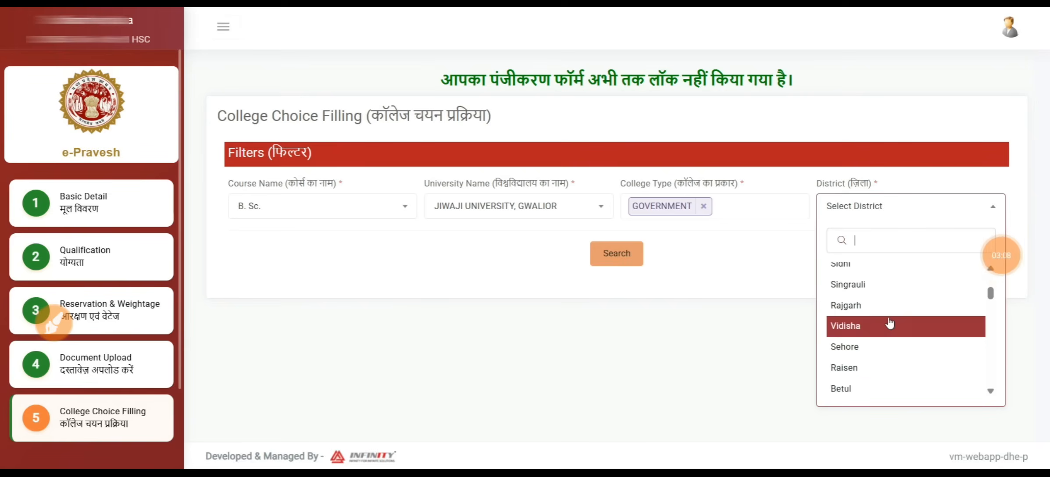
type("gwa")
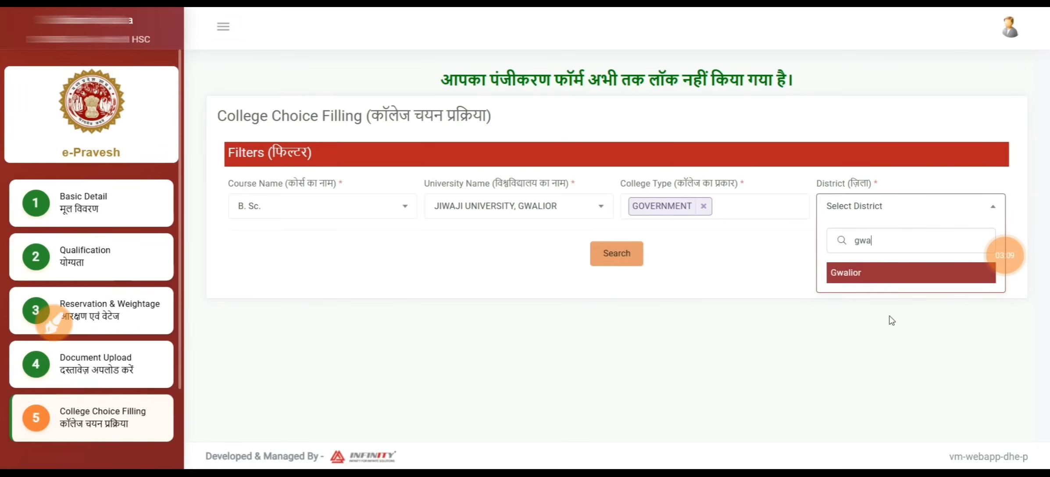
left_click(877, 272)
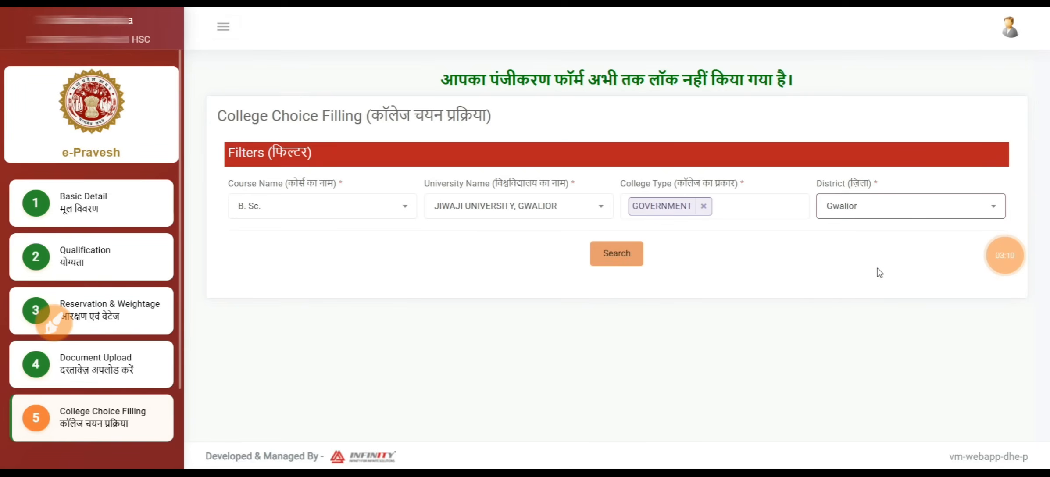
Search for matching courses and add Biotechnology at 0301-Govt Shyamlal Pandaviya College, Morar, to the applied choices
left_click(634, 259)
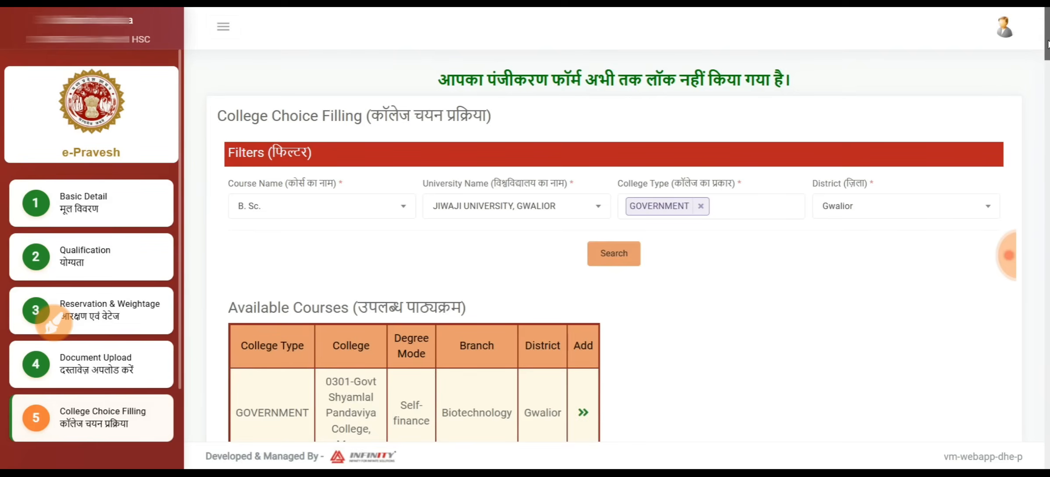
scroll(1047, 56, "down", 2)
mouse_move(1048, 56)
left_mouse_down()
mouse_move(1049, 207)
mouse_move(1048, 72)
left_mouse_up()
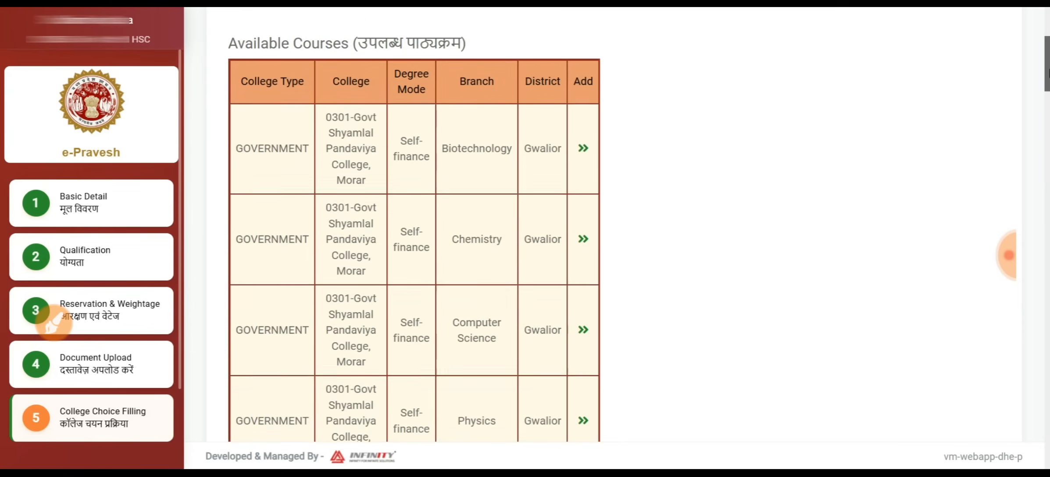
left_click(582, 153)
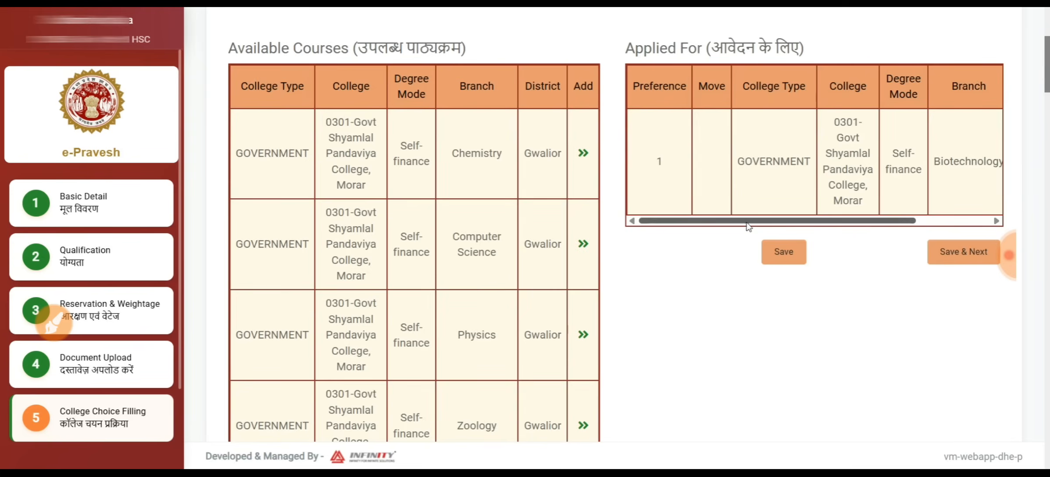
Add Physics at 0301-Govt Shyamlal Pandaviya College, Morar, and Chemistry at 0303-Govt Adarsh Science College, Gwalior, to the applied choices
key("ctrl+minus")
key("ctrl+minus")
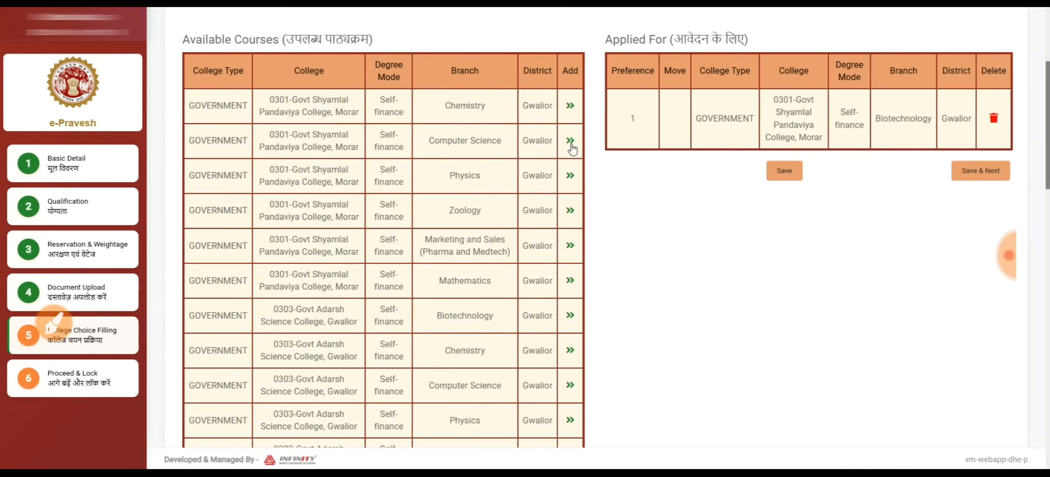
left_click(568, 176)
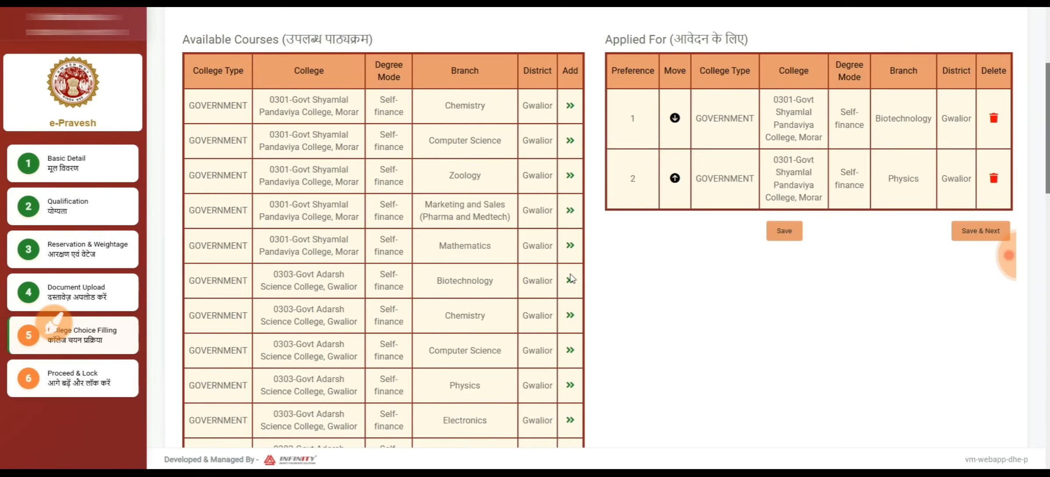
left_click(569, 316)
Add Military Science at 0303-Govt Adarsh Science College and Chemistry at 0307-Govt Bhagawat Sahay College, Gwalior, to the applied choices
scroll(570, 306, "down", 3)
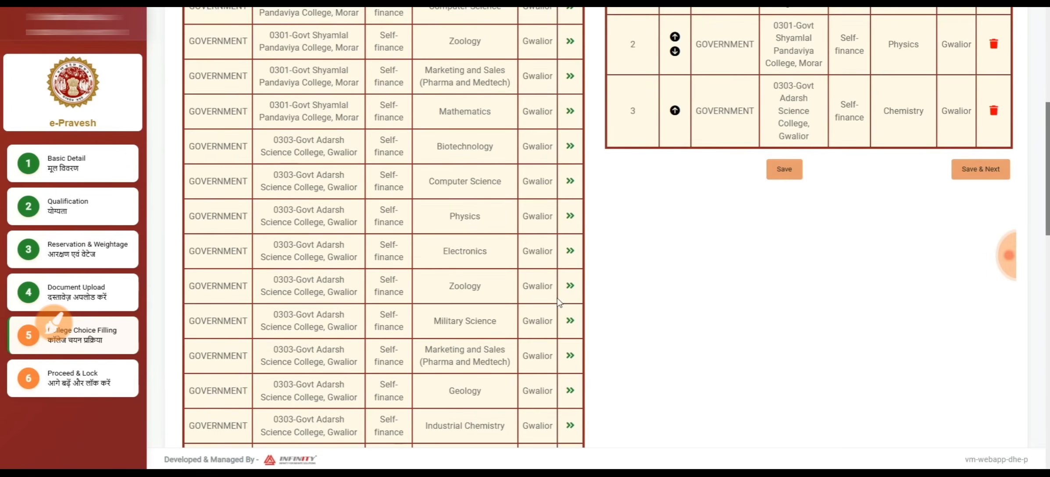
left_click(569, 321)
scroll(546, 351, "down", 6)
left_click(569, 275)
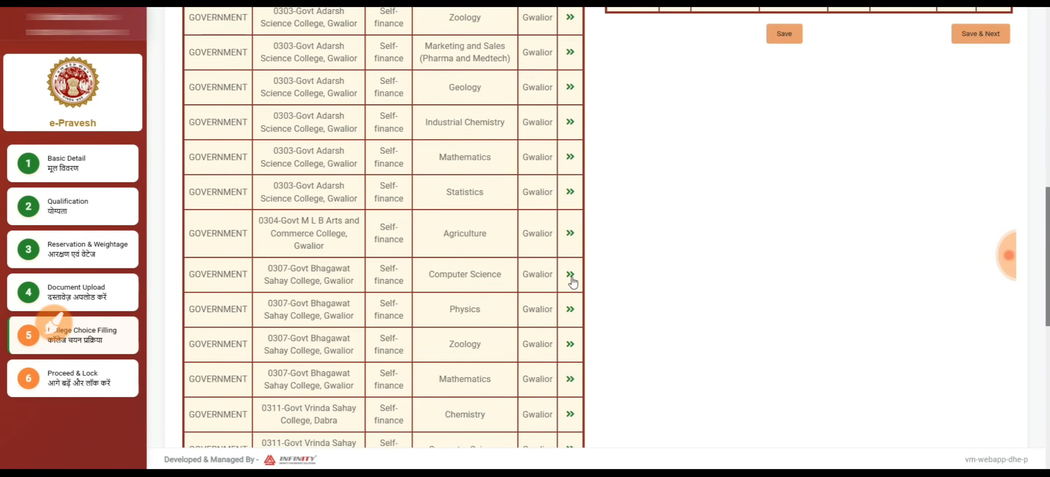
Add Zoology at 0311-Govt Vrinda Sahay College, Dabra, to the applied choices
scroll(548, 367, "down", 2)
scroll(546, 363, "down", 1)
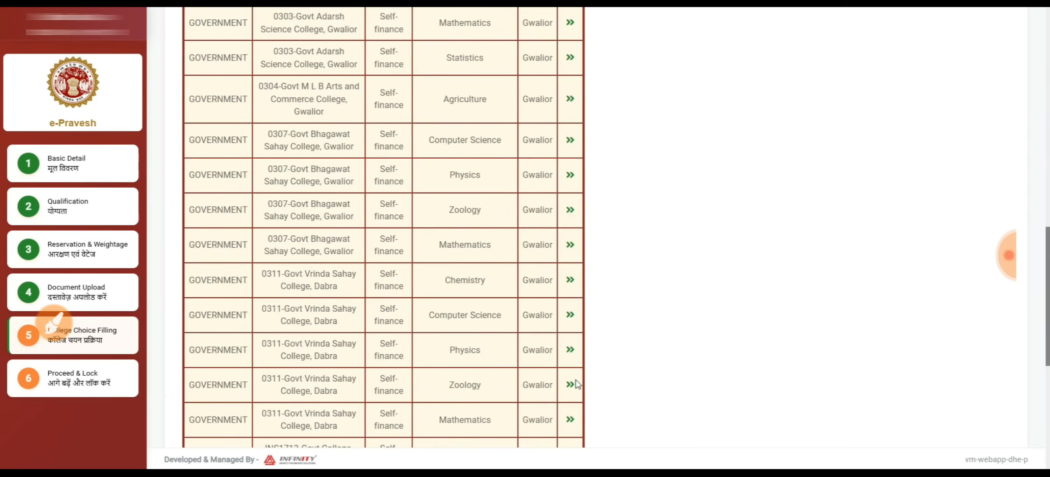
left_click(570, 384)
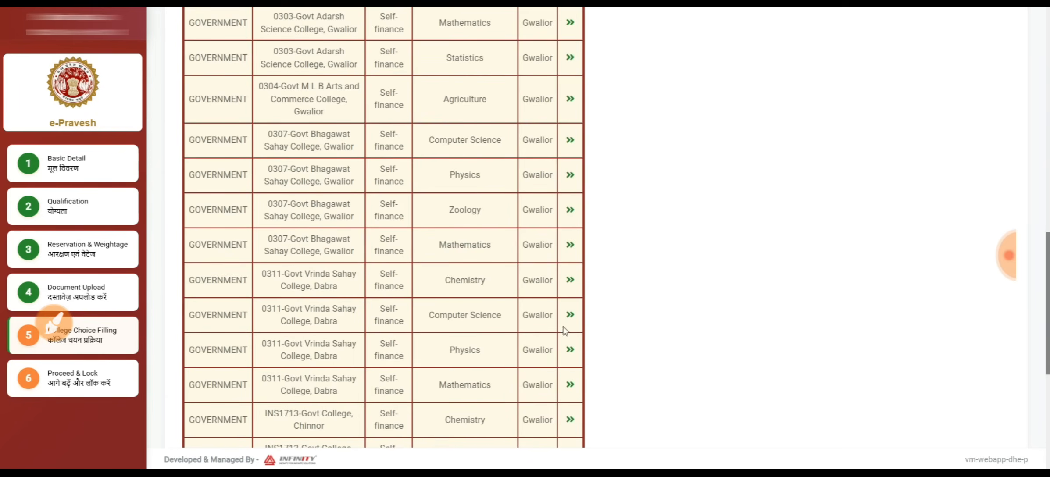
Review the preference order of the added courses in the Applied For list against the available courses
scroll(499, 296, "up", 6)
scroll(684, 235, "down", 2)
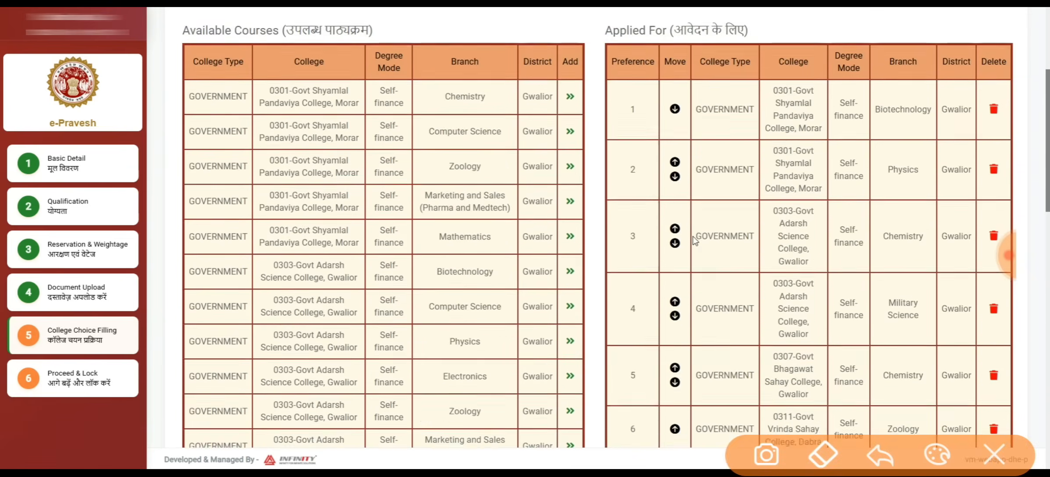
key("ctrl+minus")
key("ctrl+minus")
scroll(695, 241, "up", 2)
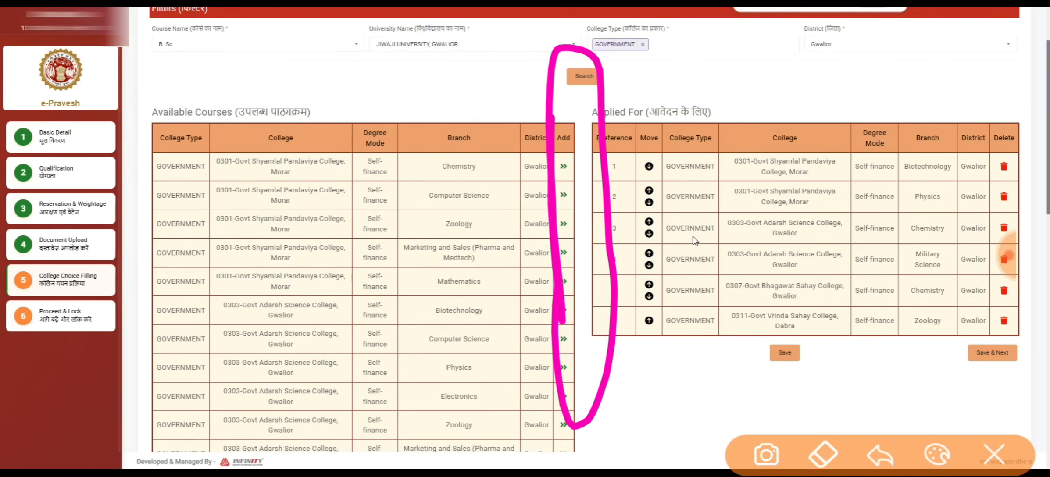
scroll(695, 240, "up", 1)
scroll(697, 239, "down", 2)
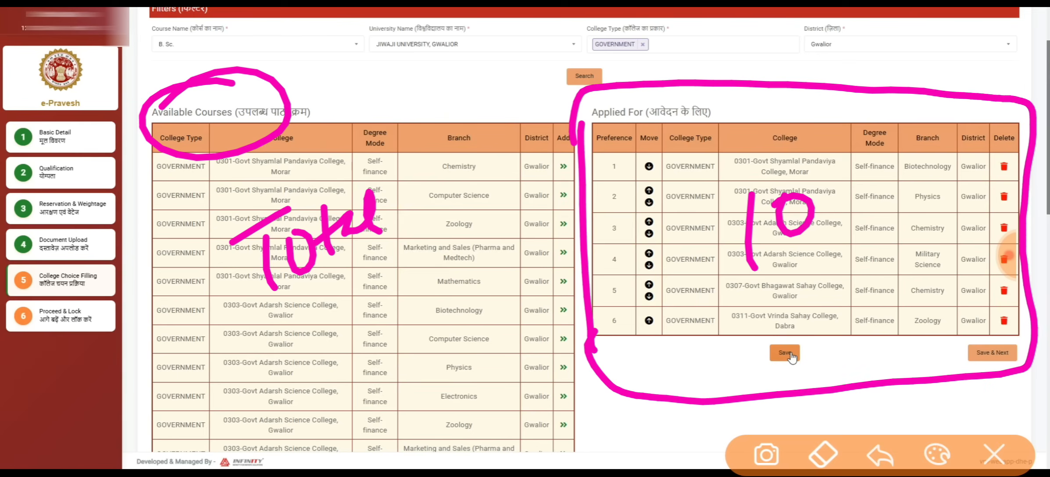
Save the applied college choices and continue to the Proceed & Lock stage
left_click_drag(793, 320, 757, 336)
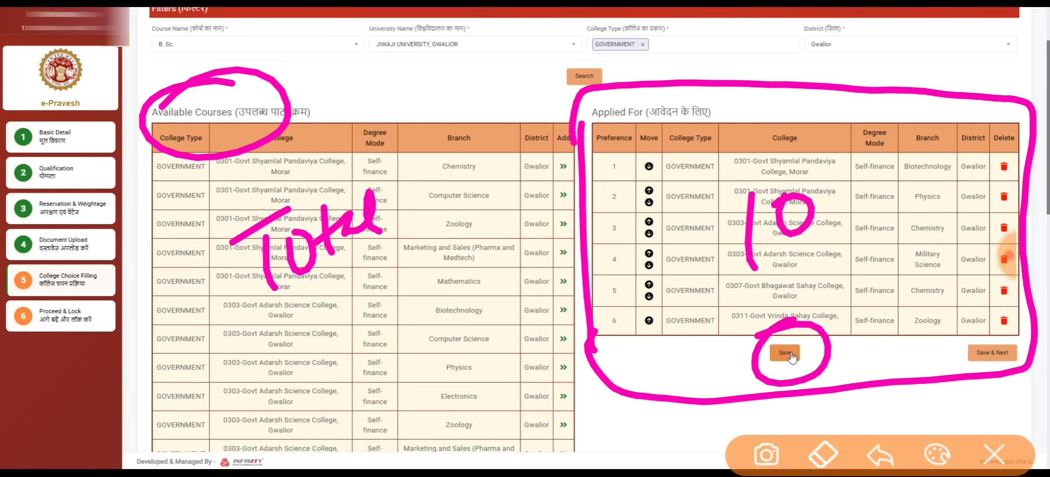
left_click_drag(1004, 320, 1016, 322)
left_click(993, 454)
left_click(988, 254)
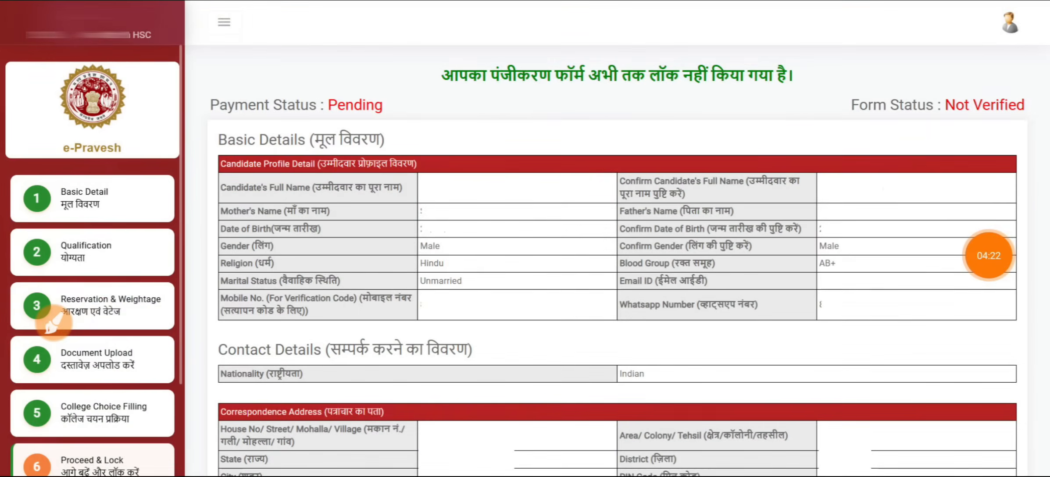
Examine the candidate profile entries under Basic Details in the registration form summary
left_click(53, 323)
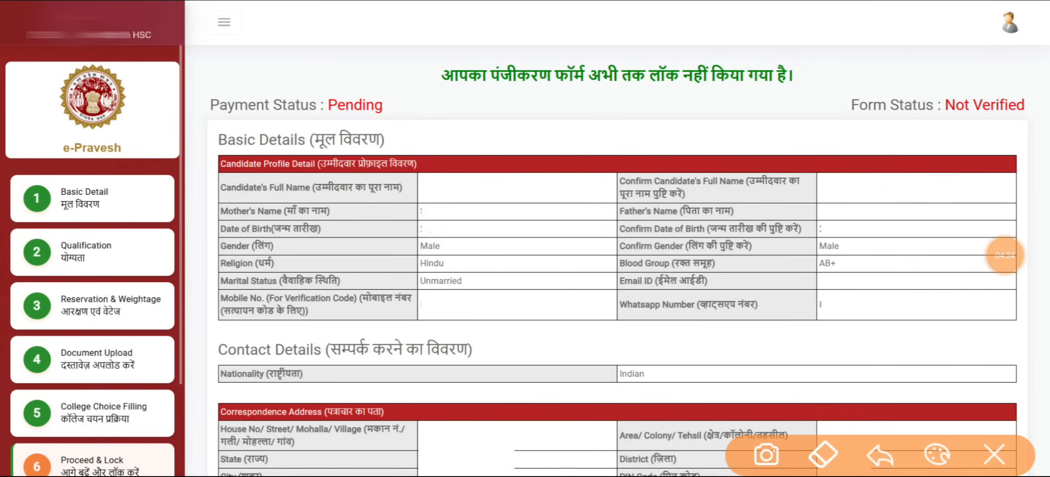
mouse_move(252, 121)
left_mouse_down()
mouse_move(329, 364)
mouse_move(1008, 219)
mouse_move(422, 142)
left_mouse_up()
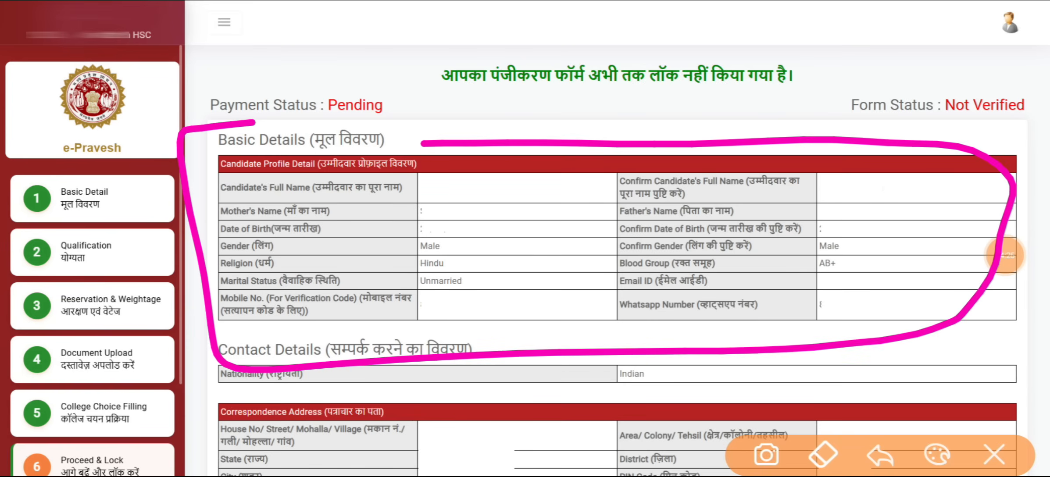
left_click_drag(502, 208, 504, 301)
left_click_drag(509, 237, 561, 215)
left_click_drag(520, 252, 549, 240)
mouse_move(592, 204)
left_mouse_down()
mouse_move(610, 252)
mouse_move(658, 239)
left_mouse_up()
mouse_move(668, 258)
left_mouse_down()
mouse_move(698, 181)
mouse_move(739, 206)
left_mouse_up()
left_click_drag(583, 298, 586, 344)
mouse_move(587, 281)
left_mouse_down()
mouse_move(607, 334)
mouse_move(692, 281)
left_mouse_up()
left_click_drag(703, 268, 736, 298)
left_click_drag(734, 252, 737, 300)
mouse_move(773, 246)
left_mouse_down()
mouse_move(750, 285)
mouse_move(776, 279)
left_mouse_up()
mouse_move(790, 245)
left_mouse_down()
mouse_move(818, 248)
mouse_move(847, 211)
left_mouse_up()
left_click(993, 455)
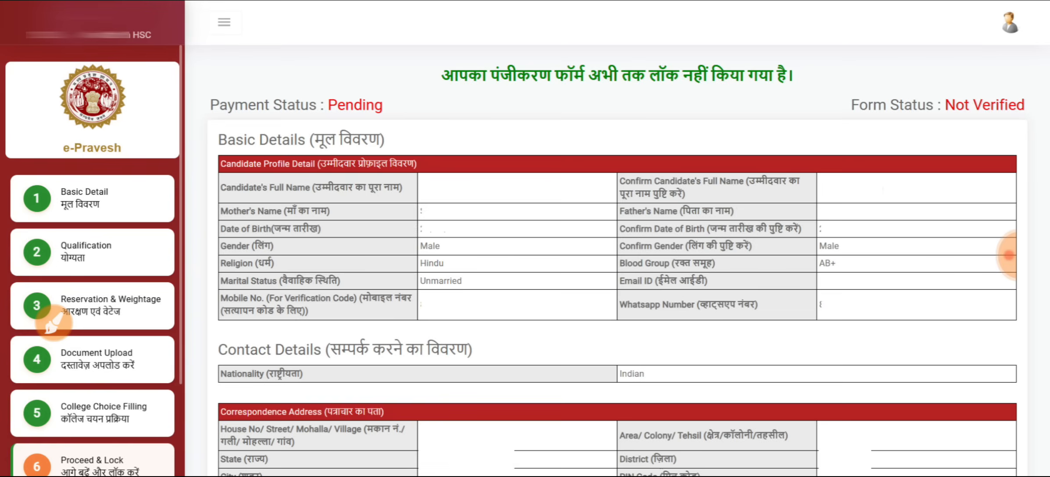
Review the completed Basic Detail, Qualification, Reservation & Weightage and Document Upload stages for anything that needs editing
left_click(54, 323)
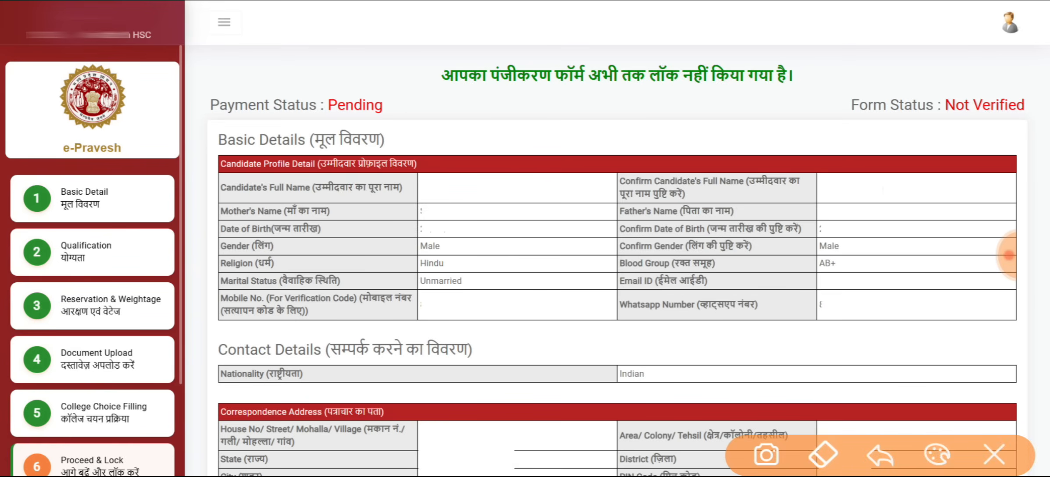
left_click_drag(115, 191, 166, 178)
left_click_drag(141, 251, 172, 233)
left_click_drag(125, 295, 153, 281)
left_click_drag(136, 341, 165, 325)
left_click_drag(133, 377, 168, 350)
left_click_drag(347, 254, 344, 277)
left_click_drag(362, 235, 368, 283)
left_click_drag(358, 228, 373, 279)
left_click_drag(392, 235, 430, 217)
mouse_move(421, 224)
left_mouse_down()
mouse_move(412, 283)
mouse_move(438, 265)
left_mouse_up()
mouse_move(454, 217)
left_mouse_down()
mouse_move(483, 206)
mouse_move(473, 249)
left_mouse_up()
left_click_drag(332, 335, 514, 277)
left_click_drag(367, 344, 478, 307)
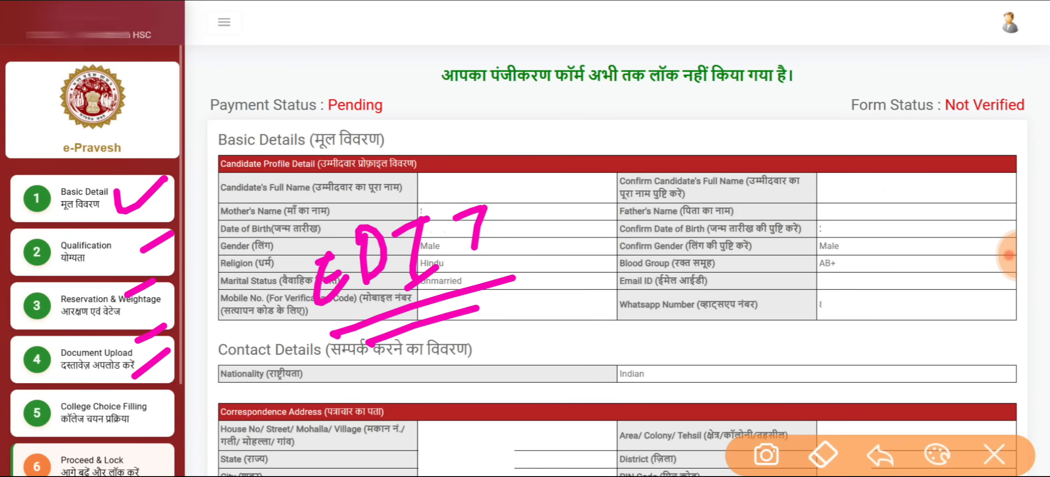
left_click(994, 454)
left_click(988, 255)
left_click(988, 256)
Check the payment status and the form verification status above the registration summary
left_click(54, 323)
mouse_move(441, 74)
left_mouse_down()
mouse_move(184, 144)
mouse_move(296, 58)
left_mouse_up()
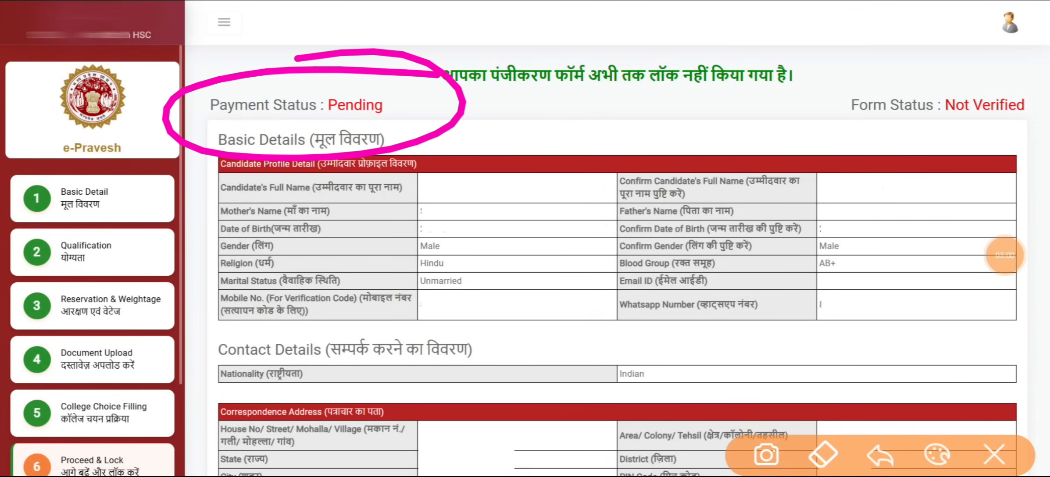
mouse_move(820, 136)
left_mouse_down()
mouse_move(1037, 102)
mouse_move(830, 109)
mouse_move(832, 130)
left_mouse_up()
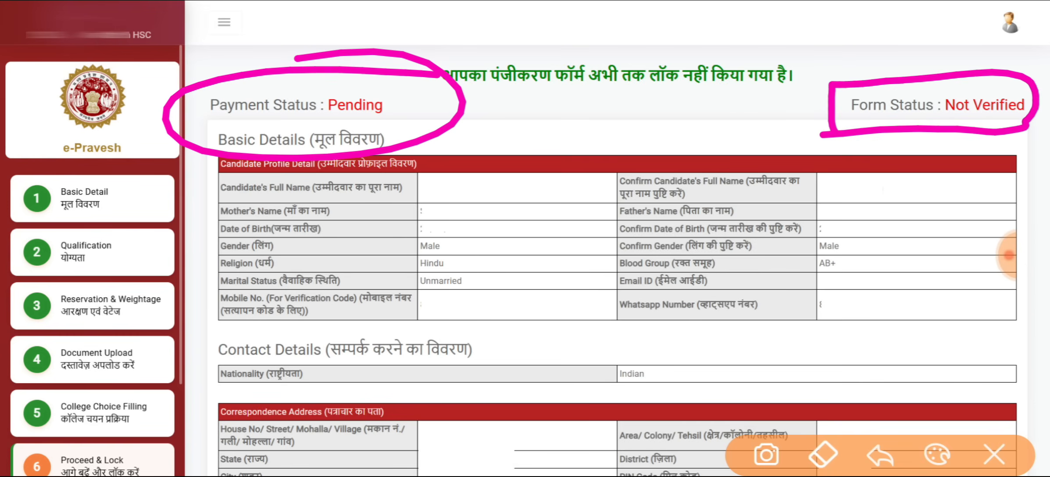
left_click_drag(949, 134, 899, 215)
left_click_drag(899, 178, 945, 207)
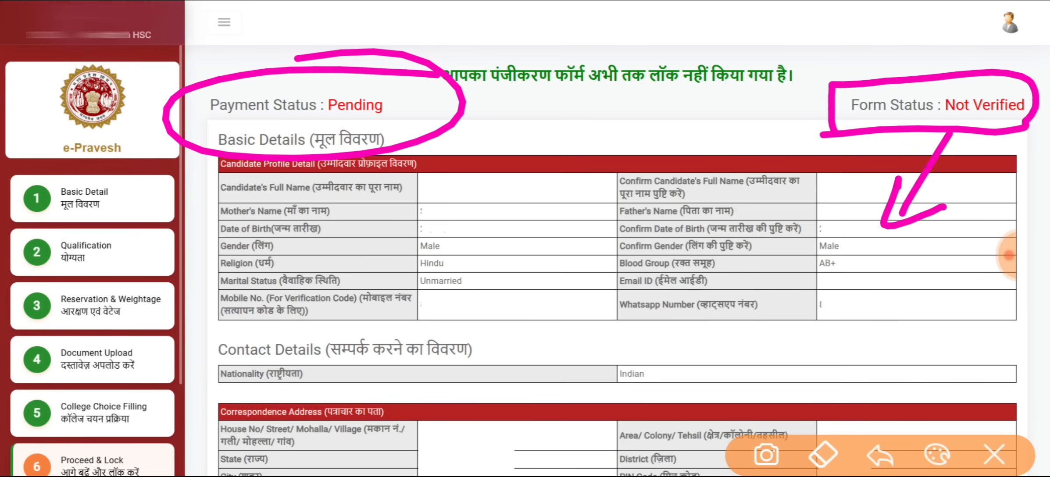
left_click_drag(504, 259, 525, 239)
mouse_move(544, 270)
left_mouse_down()
mouse_move(601, 266)
mouse_move(616, 275)
left_mouse_up()
left_click_drag(616, 224, 617, 235)
mouse_move(640, 277)
left_mouse_down()
mouse_move(644, 225)
mouse_move(664, 210)
left_mouse_up()
left_click_drag(645, 250, 666, 243)
left_click_drag(682, 231, 679, 252)
left_click_drag(682, 214, 682, 221)
mouse_move(699, 253)
left_mouse_down()
mouse_move(719, 232)
mouse_move(736, 263)
left_mouse_up()
left_click_drag(767, 202, 776, 263)
left_click_drag(495, 325, 822, 269)
left_click_drag(530, 338, 794, 285)
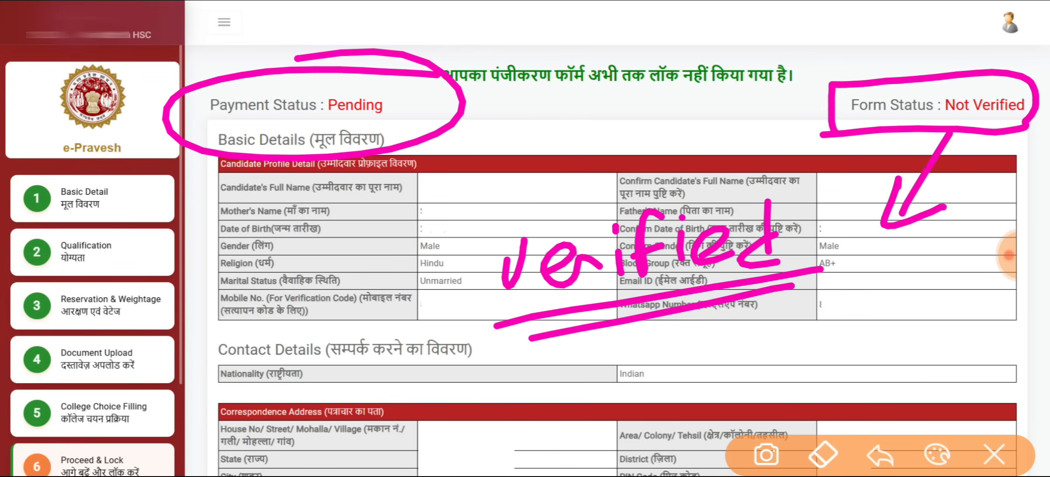
left_click(993, 455)
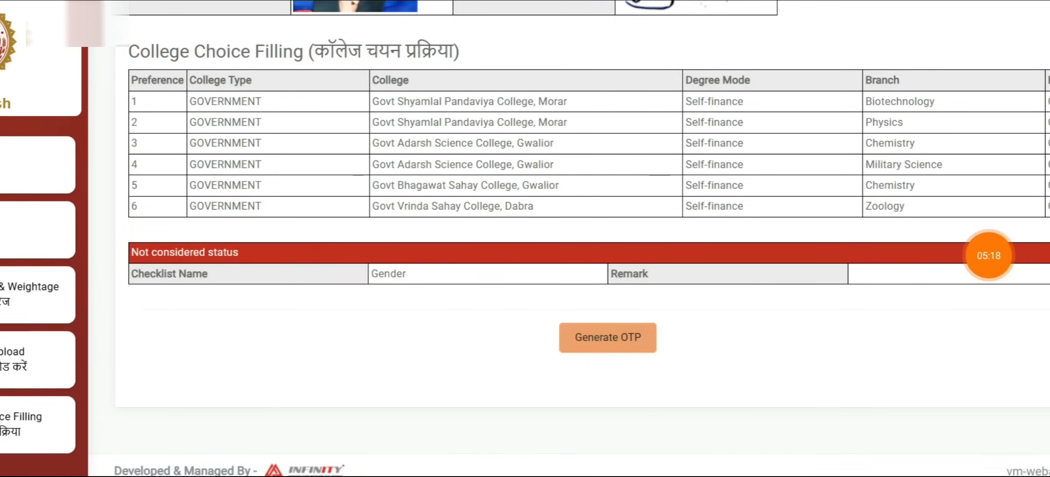
Generate the OTP for locking the registration form below the college choice list
left_click(52, 327)
mouse_move(525, 317)
left_mouse_down()
mouse_move(687, 309)
mouse_move(509, 327)
left_mouse_up()
left_click(993, 454)
left_click(991, 256)
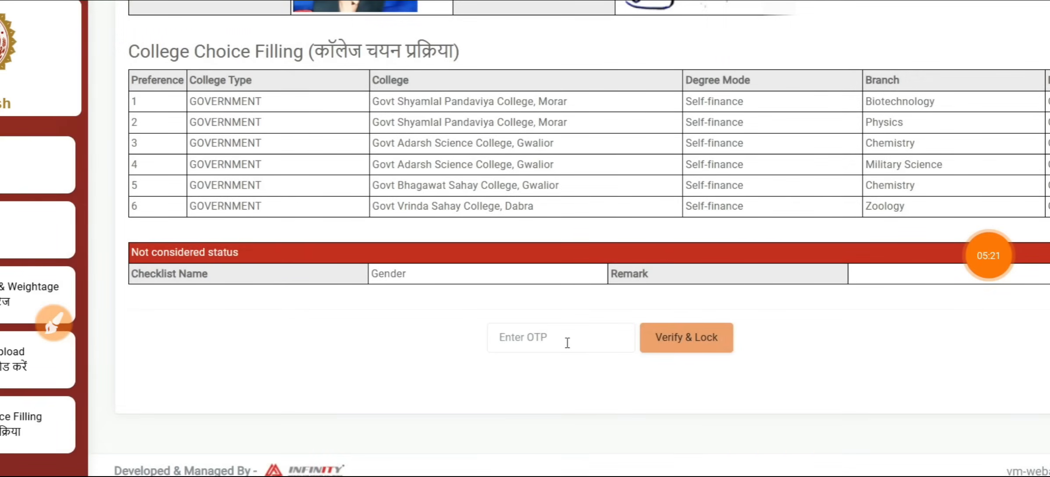
Enter the OTP, verify and lock the registration form, and proceed to the fee payment page
left_click(52, 326)
mouse_move(570, 299)
left_mouse_down()
mouse_move(631, 323)
mouse_move(497, 322)
left_mouse_up()
left_click_drag(754, 310, 691, 319)
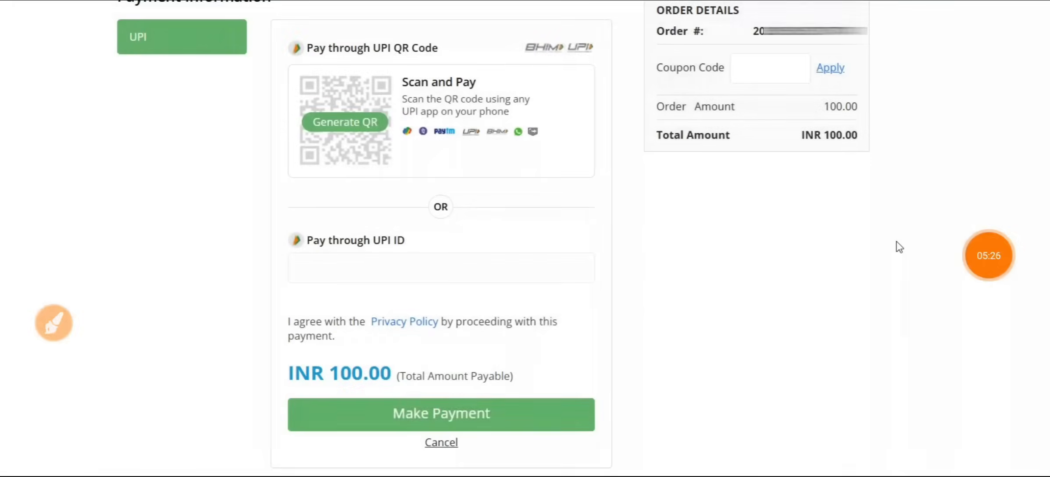
Review the total amount payable and the UPI QR code and UPI ID options on the payment page
left_click(53, 323)
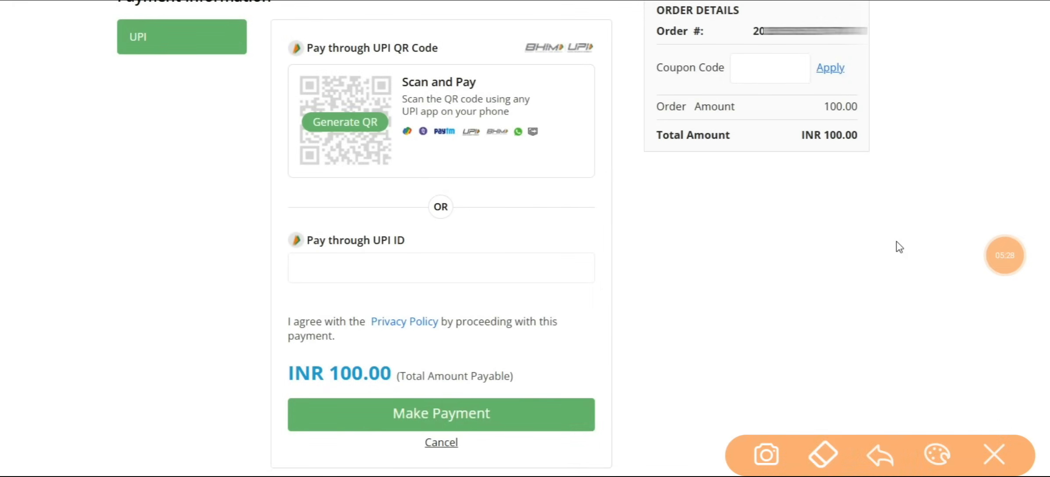
left_click_drag(660, 224, 661, 280)
mouse_move(707, 221)
left_mouse_down()
mouse_move(690, 217)
mouse_move(744, 213)
left_mouse_up()
left_click_drag(650, 308, 753, 248)
left_click_drag(675, 311, 766, 253)
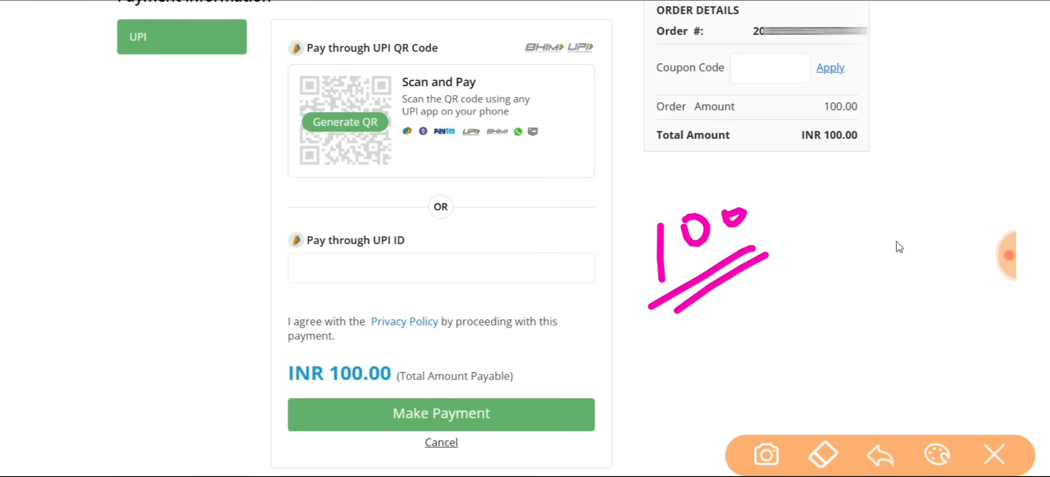
mouse_move(542, 171)
left_mouse_down()
mouse_move(554, 281)
mouse_move(559, 192)
left_mouse_up()
left_click_drag(570, 229, 636, 192)
left_click_drag(643, 153, 653, 195)
left_click(646, 135)
left_click_drag(678, 142, 683, 160)
left_click_drag(719, 87, 711, 145)
left_click_drag(765, 100, 713, 140)
left_click_drag(553, 281, 791, 150)
left_click_drag(592, 254, 835, 135)
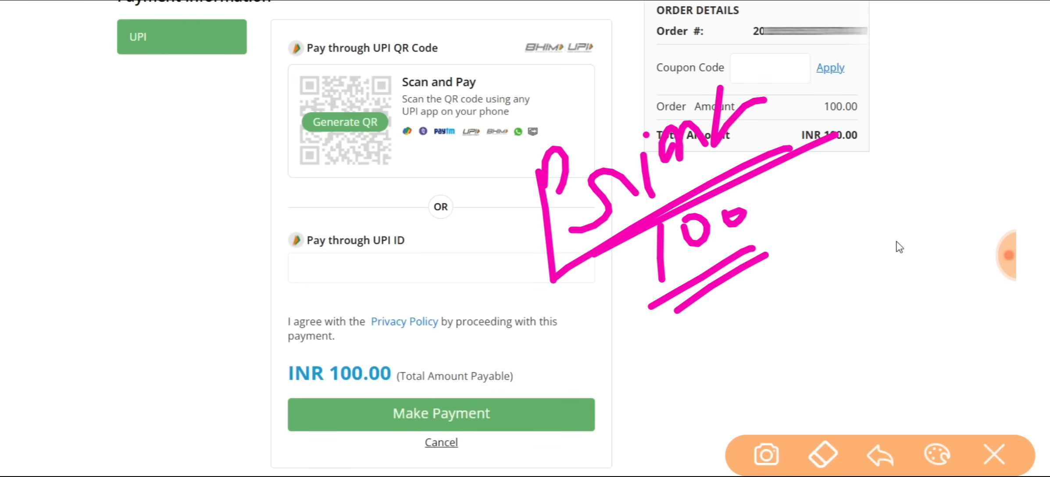
mouse_move(340, 168)
left_mouse_down()
mouse_move(374, 170)
mouse_move(455, 141)
left_mouse_up()
left_click(460, 106)
mouse_move(466, 125)
left_mouse_down()
mouse_move(469, 167)
mouse_move(511, 91)
left_mouse_up()
left_click_drag(490, 129, 507, 119)
left_click(377, 286)
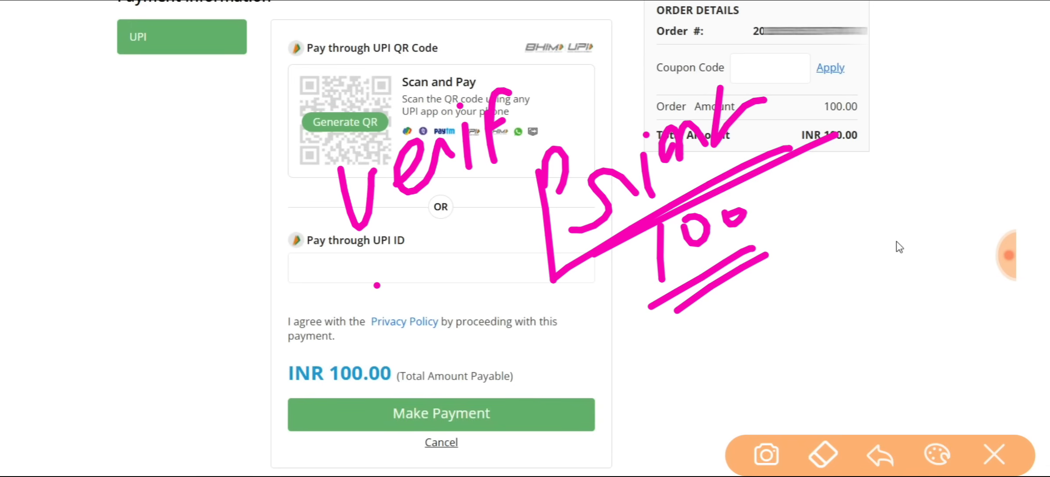
left_click(994, 455)
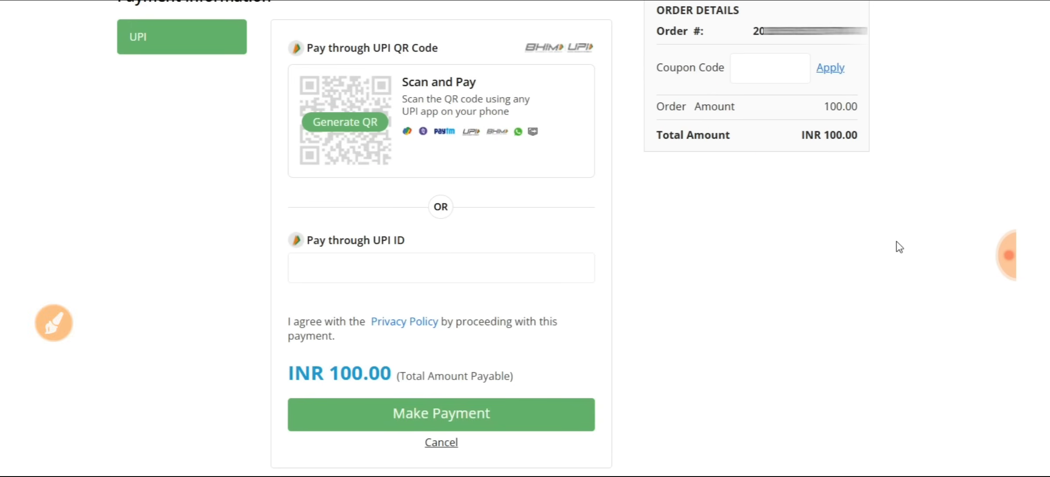